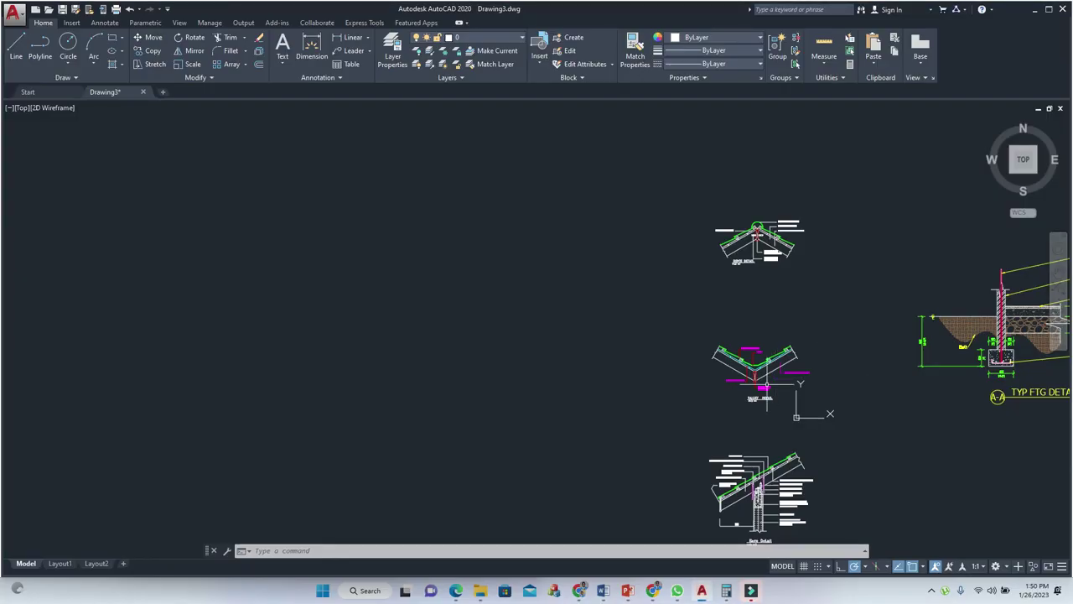
Zoom in with the mouse wheel so the Valley Detail fills the view.
{"action": "scroll", "coordinate": [756, 379], "scroll_direction": "up", "scroll_amount": 4}
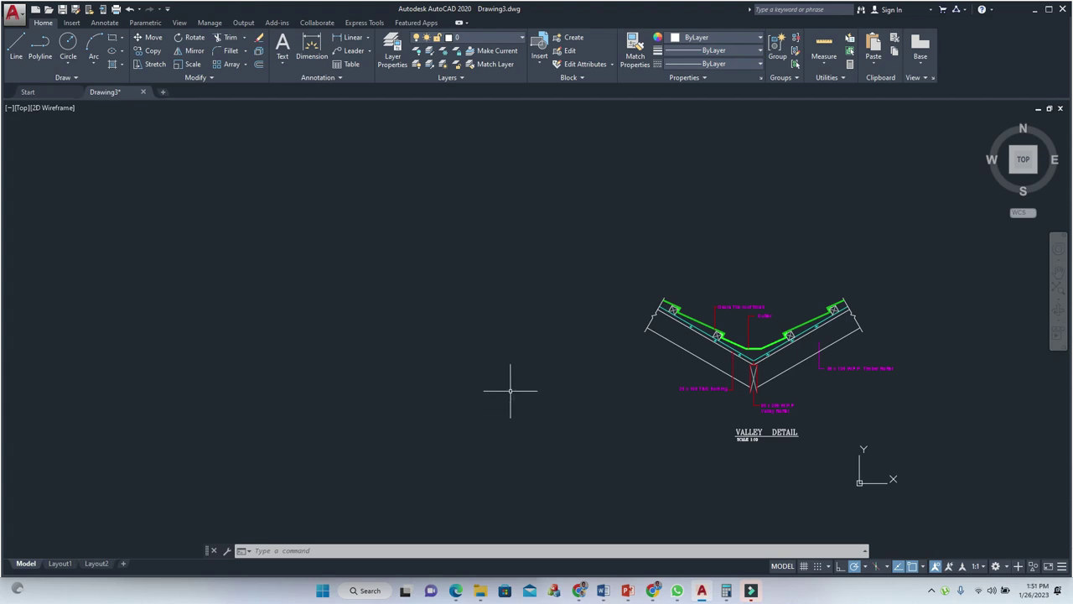
Draw a 50 by 200 rectangular rafter section box with LINE, left of the valley detail.
{"action": "key", "text": "Return"}
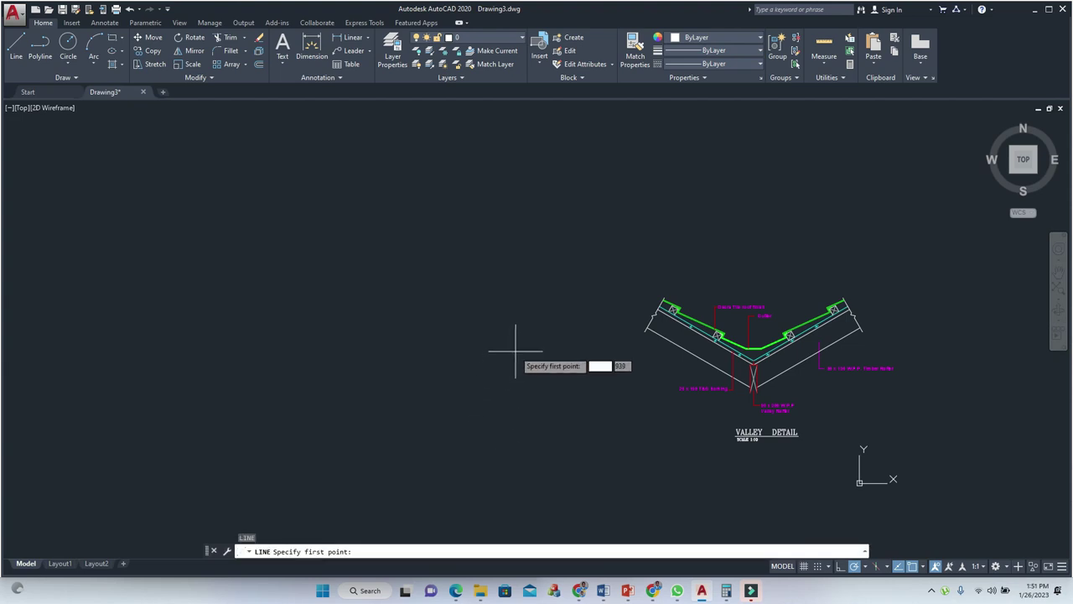
{"action": "left_click", "coordinate": [434, 337]}
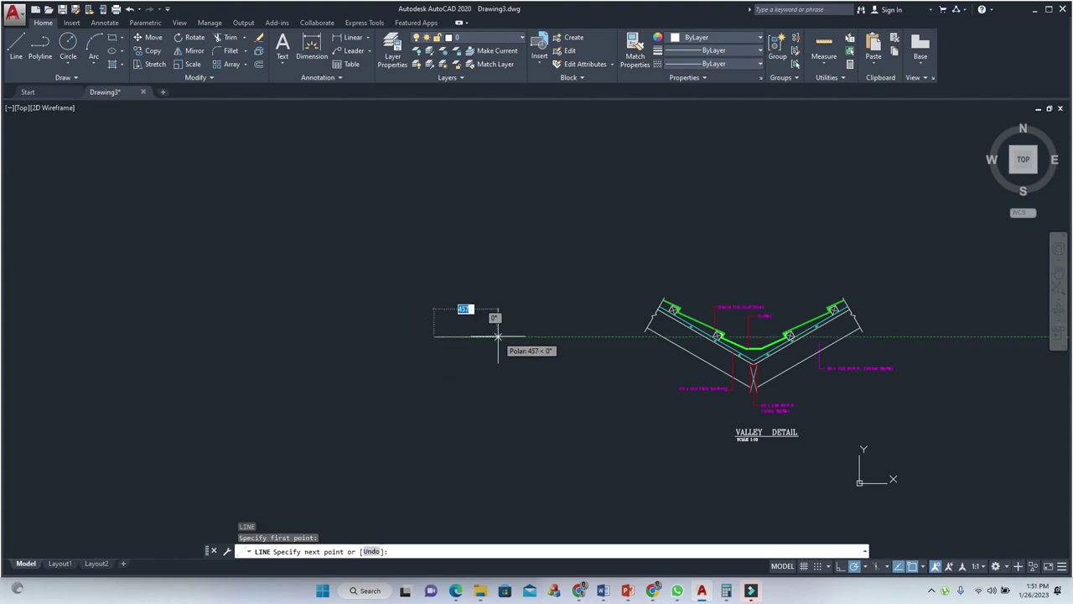
{"action": "type", "text": "50"}
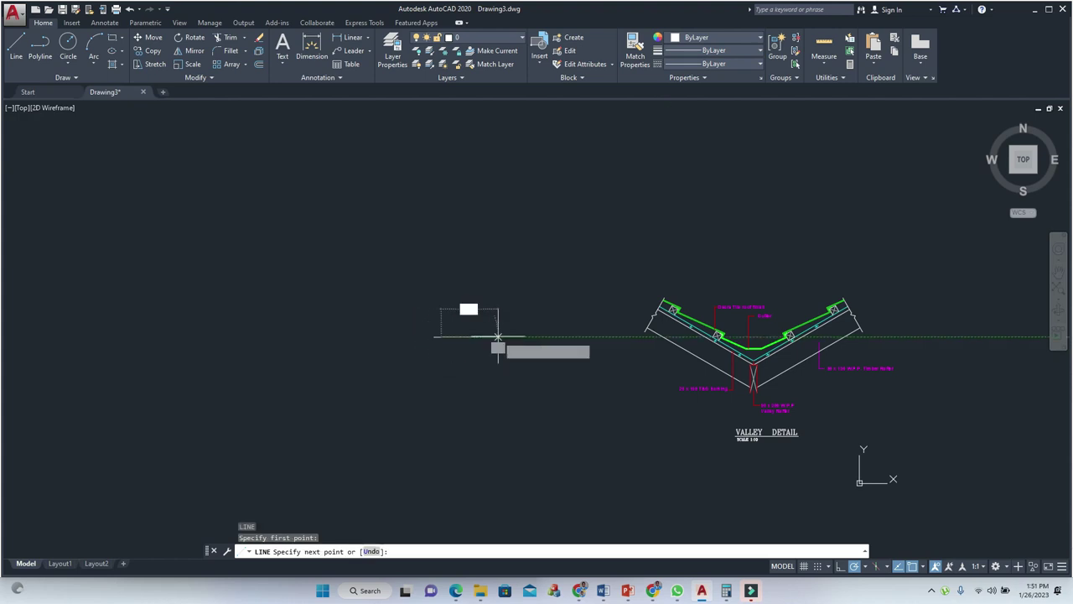
{"action": "key", "text": "Return"}
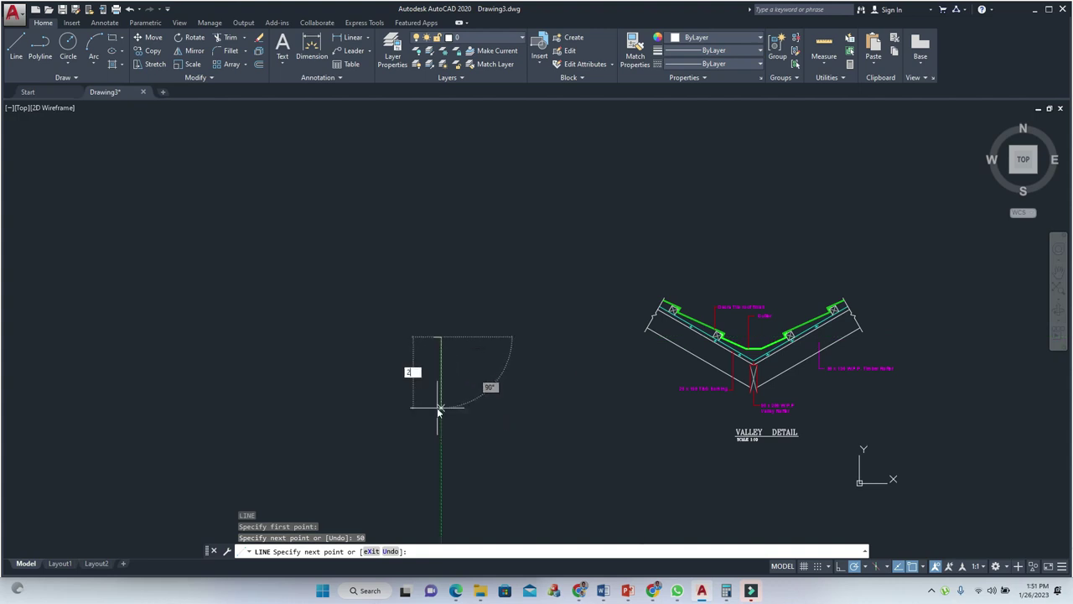
{"action": "type", "text": "200"}
{"action": "key", "text": "Return"}
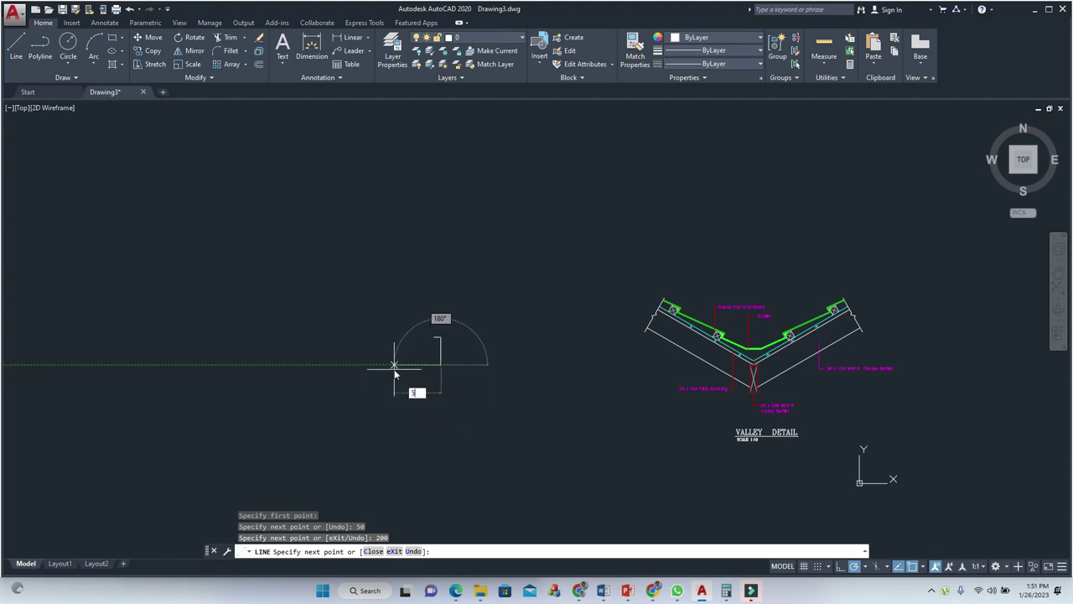
{"action": "type", "text": "50"}
{"action": "key", "text": "Return"}
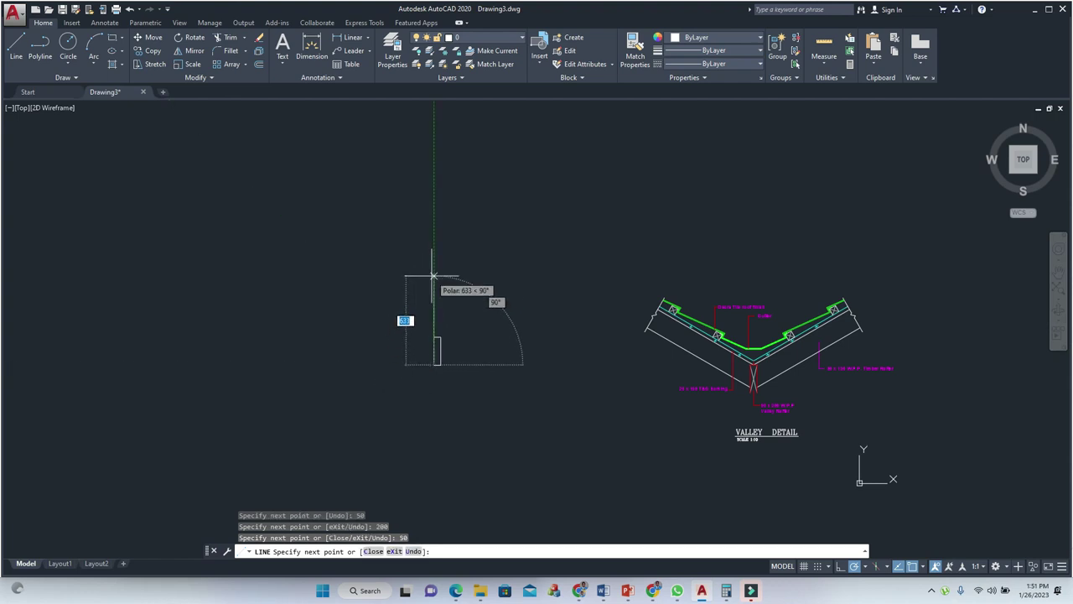
{"action": "key", "text": "Return"}
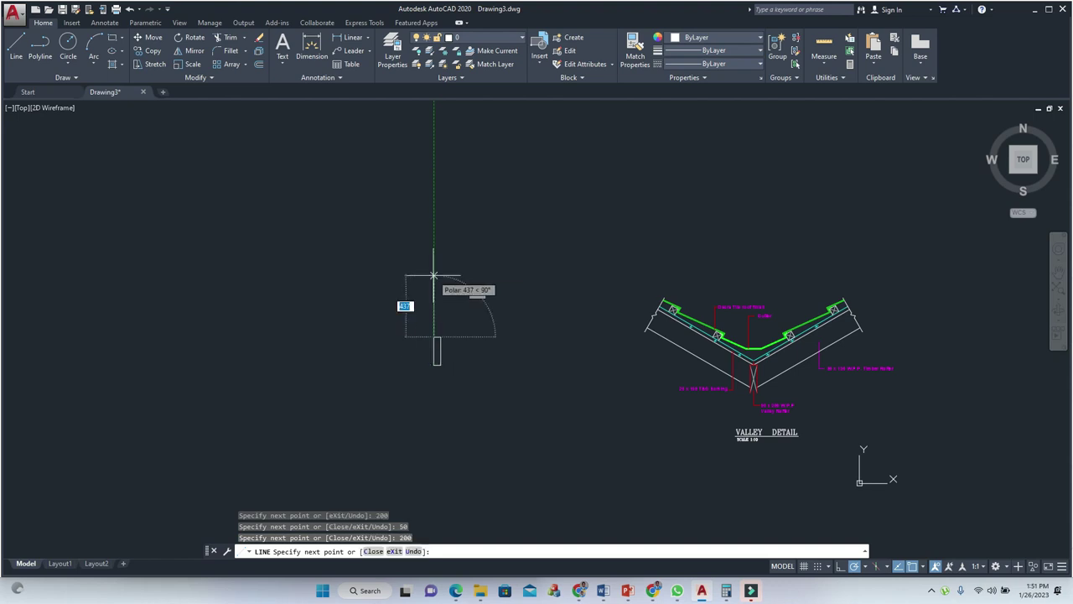
{"action": "key", "text": "Escape"}
{"action": "key", "text": "Escape"}
Cross the rafter box with two corner-to-corner diagonals forming an X.
{"action": "scroll", "coordinate": [445, 331], "scroll_direction": "up", "scroll_amount": 3}
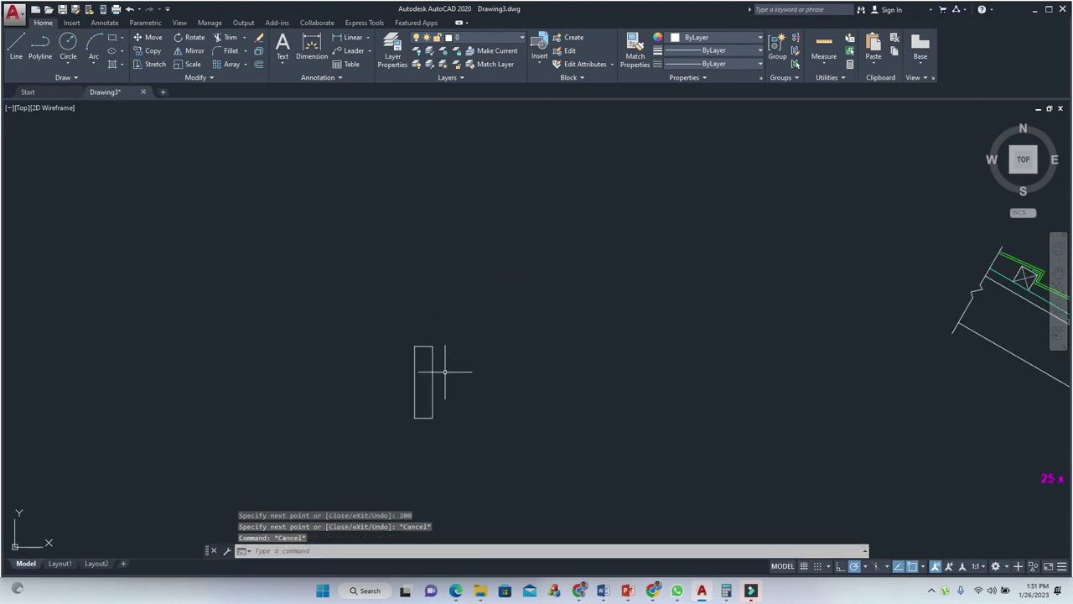
{"action": "type", "text": "l"}
{"action": "key", "text": "Return"}
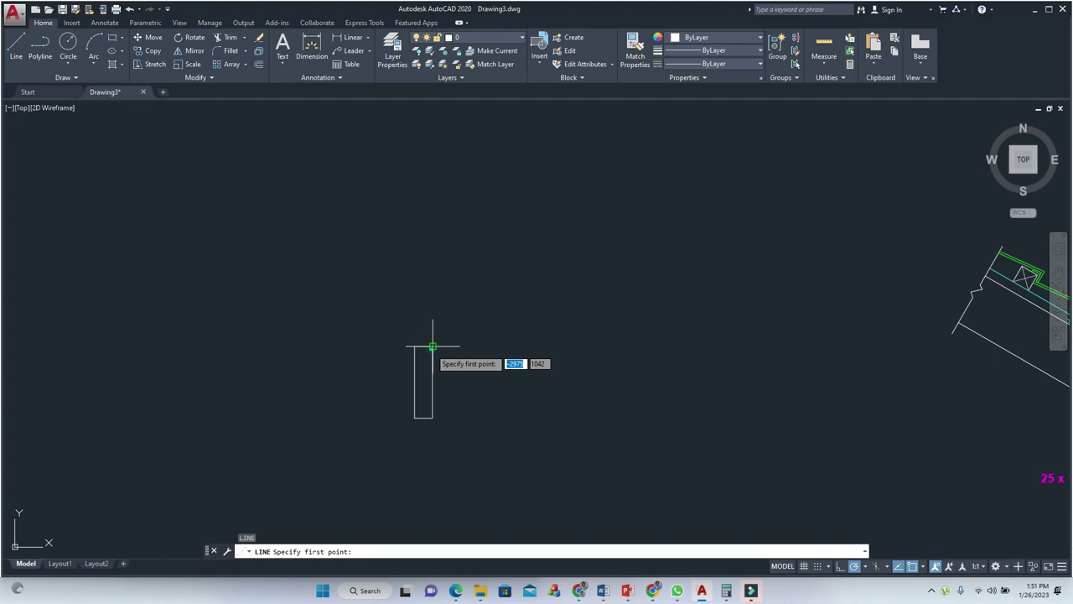
{"action": "left_click", "coordinate": [432, 345]}
{"action": "left_click", "coordinate": [413, 416]}
{"action": "key", "text": "Return"}
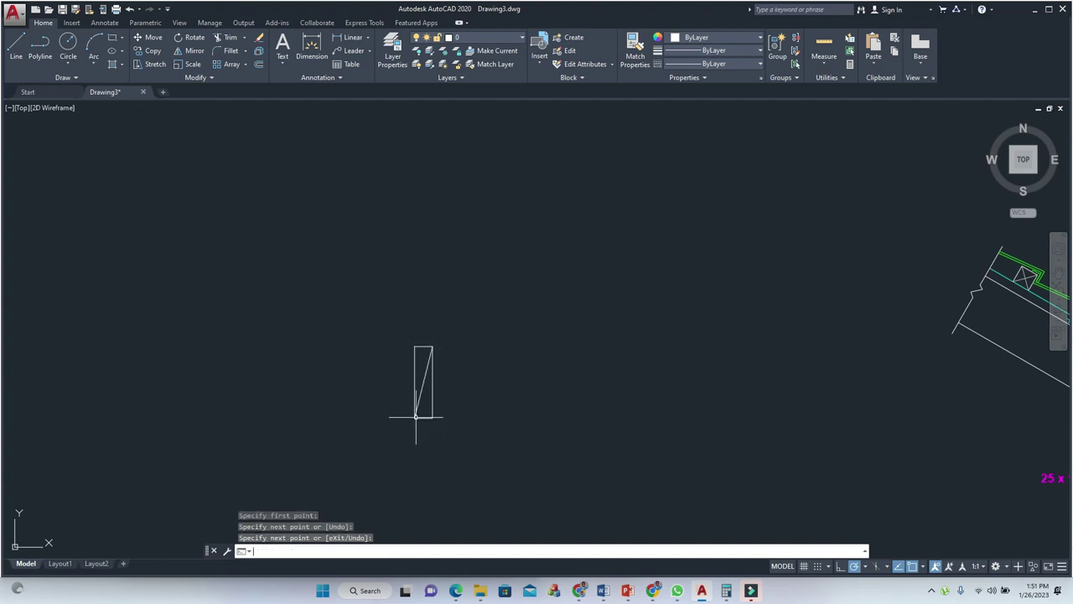
{"action": "key", "text": "Return"}
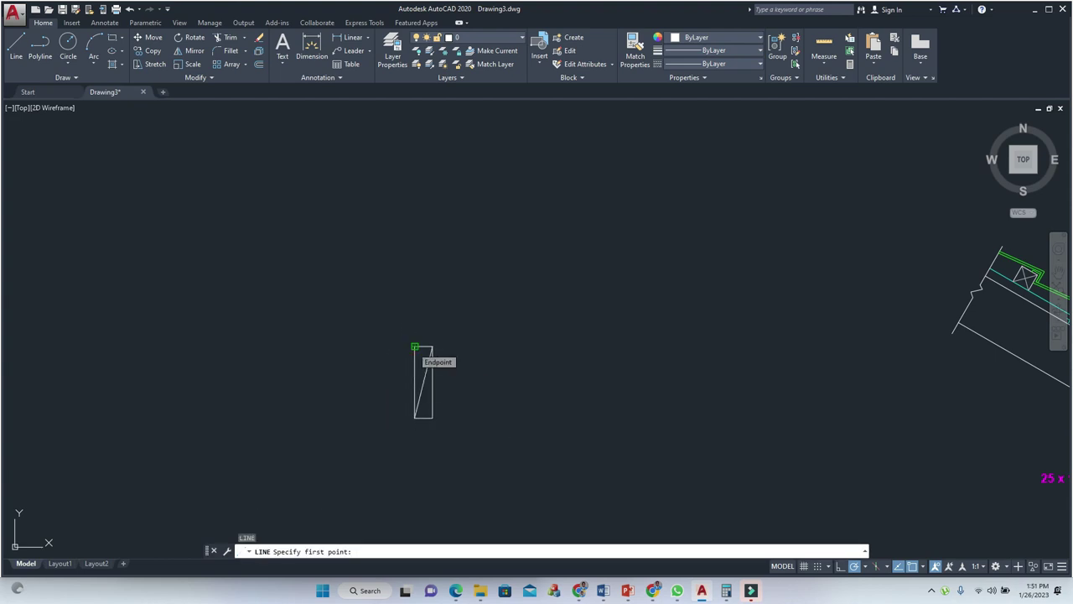
{"action": "left_click", "coordinate": [414, 346]}
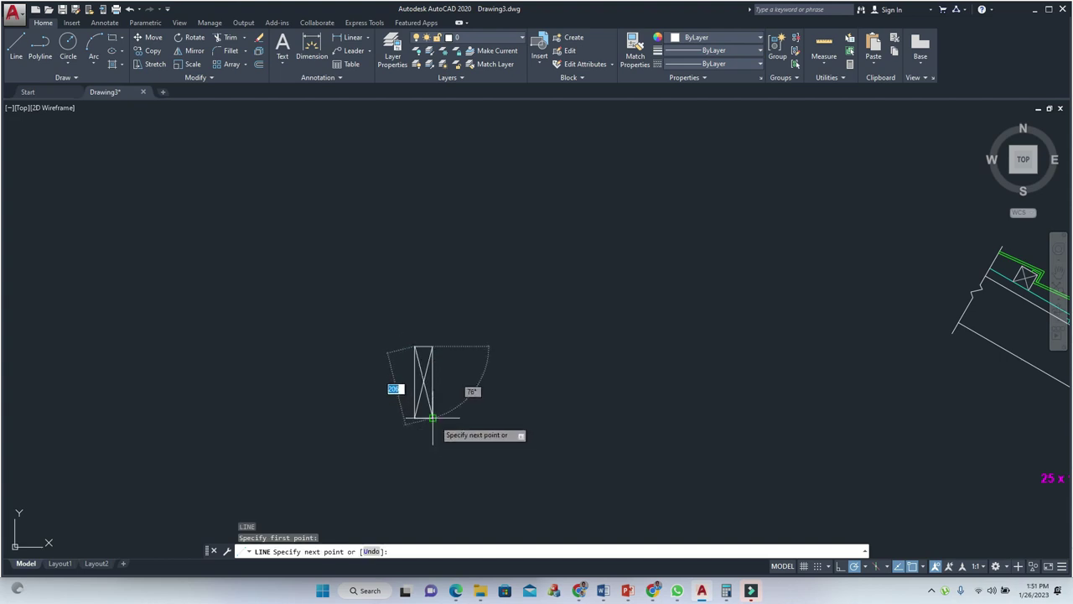
{"action": "left_click", "coordinate": [432, 417]}
{"action": "key", "text": "Escape"}
{"action": "scroll", "coordinate": [474, 410], "scroll_direction": "down", "scroll_amount": 1}
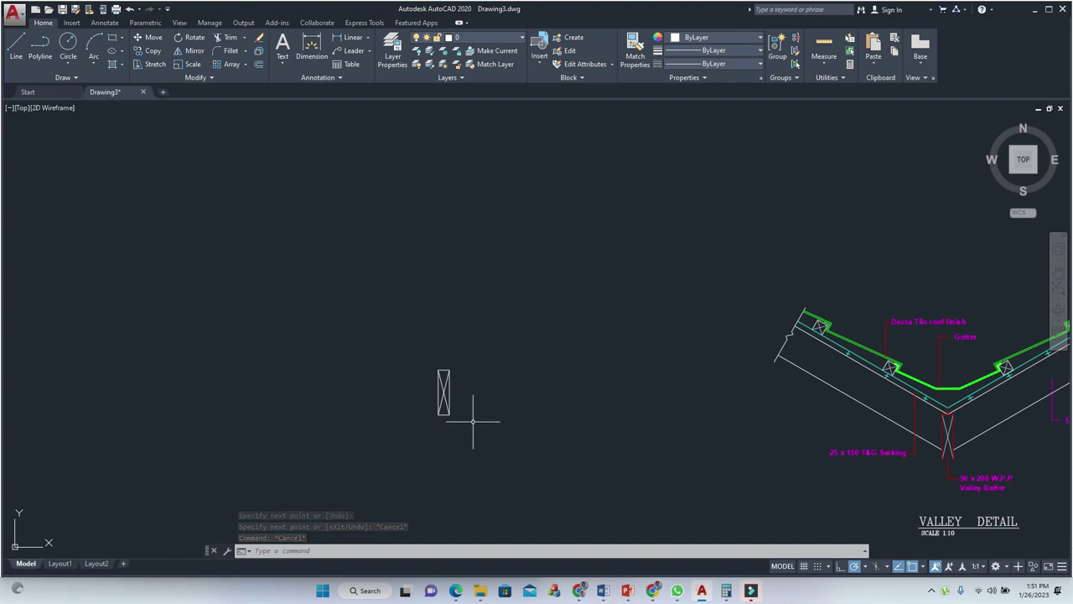
{"action": "middle_click_drag", "start_coordinate": [496, 429], "coordinate": [436, 449]}
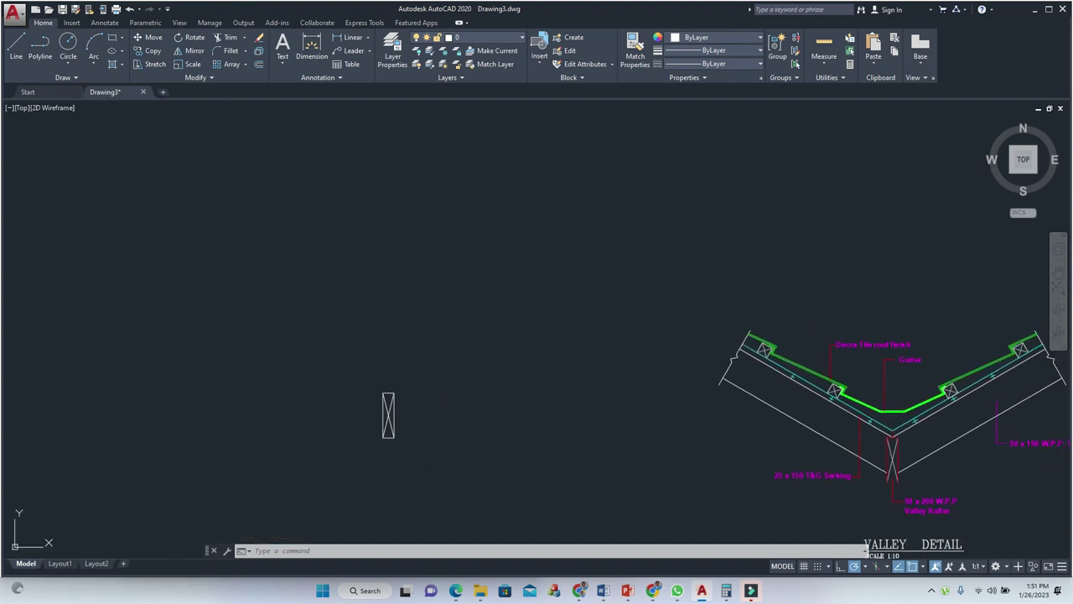
{"action": "type", "text": "l"}
{"action": "key", "text": "Return"}
Draw a line from the box's top corner rising at 30° to the upper right.
{"action": "left_click", "coordinate": [389, 393]}
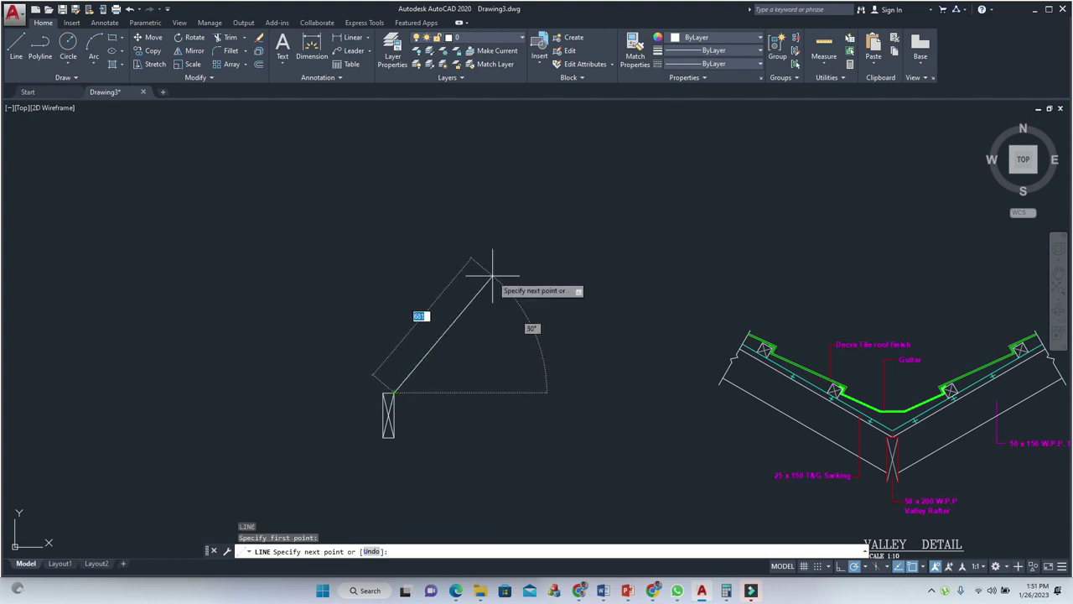
{"action": "left_click", "coordinate": [541, 308]}
{"action": "key", "text": "Escape"}
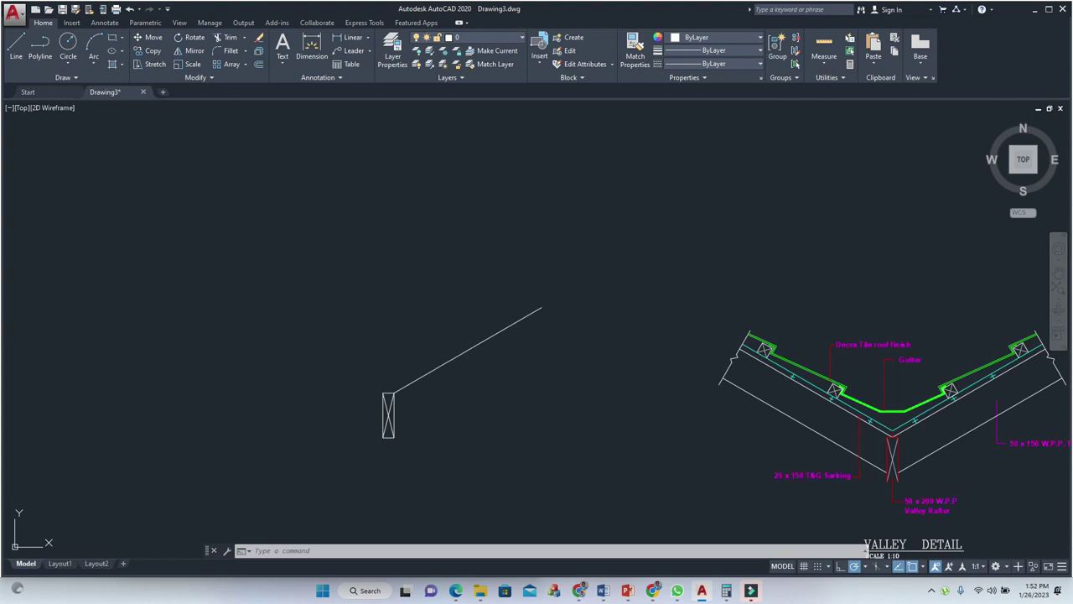
{"action": "type", "text": "o"}
{"action": "key", "text": "Return"}
{"action": "key", "text": "Return"}
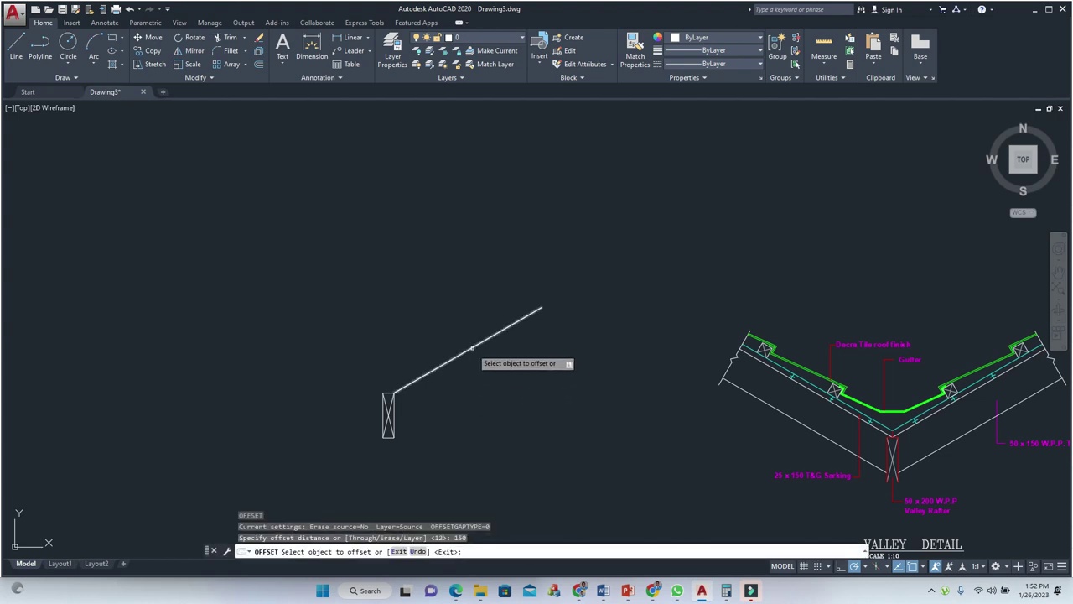
{"action": "left_click", "coordinate": [472, 345]}
Offset the sloped line 150 below it and extend the copy to meet the box.
{"action": "left_click", "coordinate": [483, 426]}
{"action": "key", "text": "Escape"}
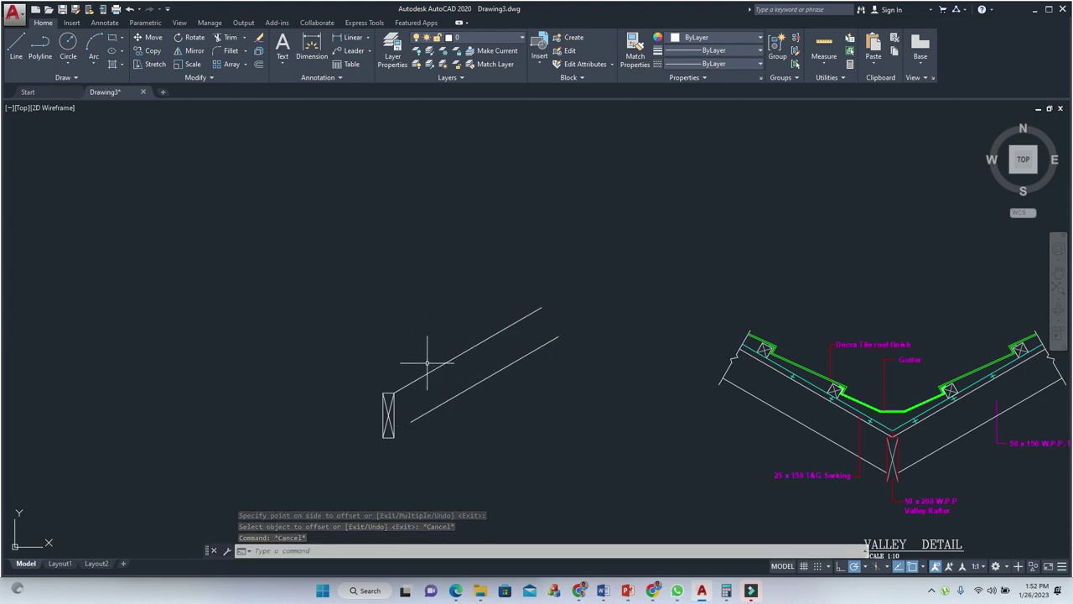
{"action": "left_click", "coordinate": [398, 434]}
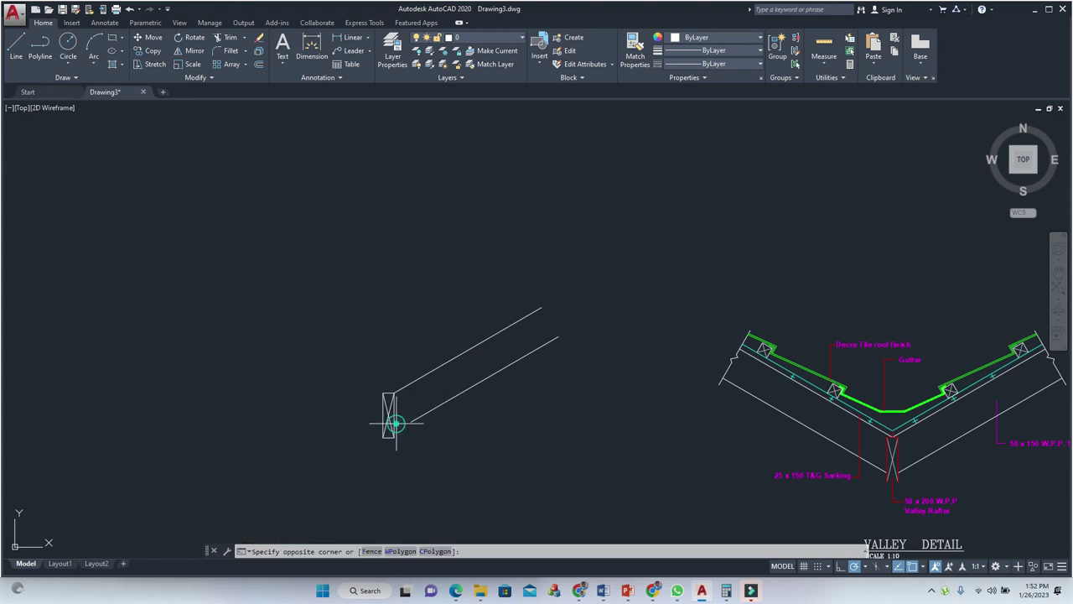
{"action": "left_click", "coordinate": [383, 431]}
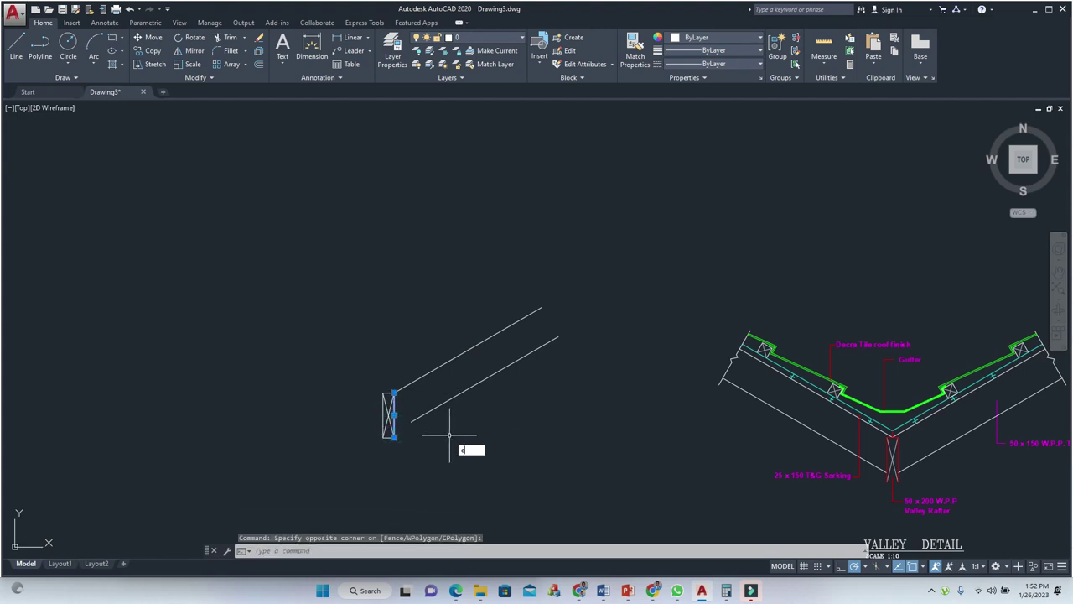
{"action": "type", "text": "ex"}
{"action": "key", "text": "Return"}
{"action": "left_click", "coordinate": [461, 366]}
{"action": "left_click", "coordinate": [432, 395]}
{"action": "key", "text": "Escape"}
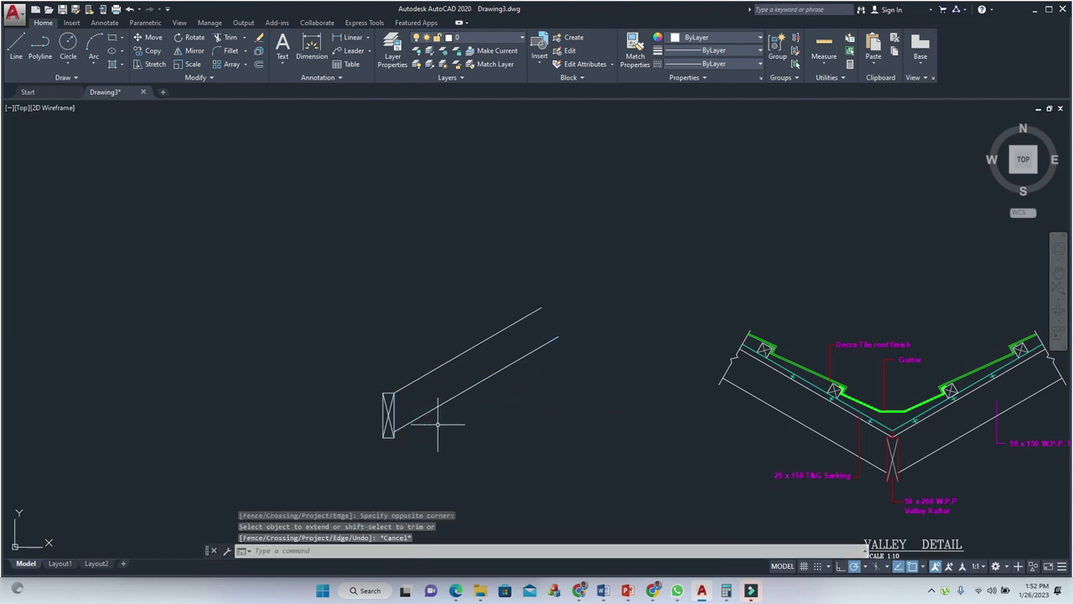
Offset the upper sloped line 25 upward.
{"action": "scroll", "coordinate": [453, 413], "scroll_direction": "down", "scroll_amount": 2}
{"action": "scroll", "coordinate": [453, 413], "scroll_direction": "down", "scroll_amount": 1}
{"action": "scroll", "coordinate": [457, 394], "scroll_direction": "up", "scroll_amount": 3}
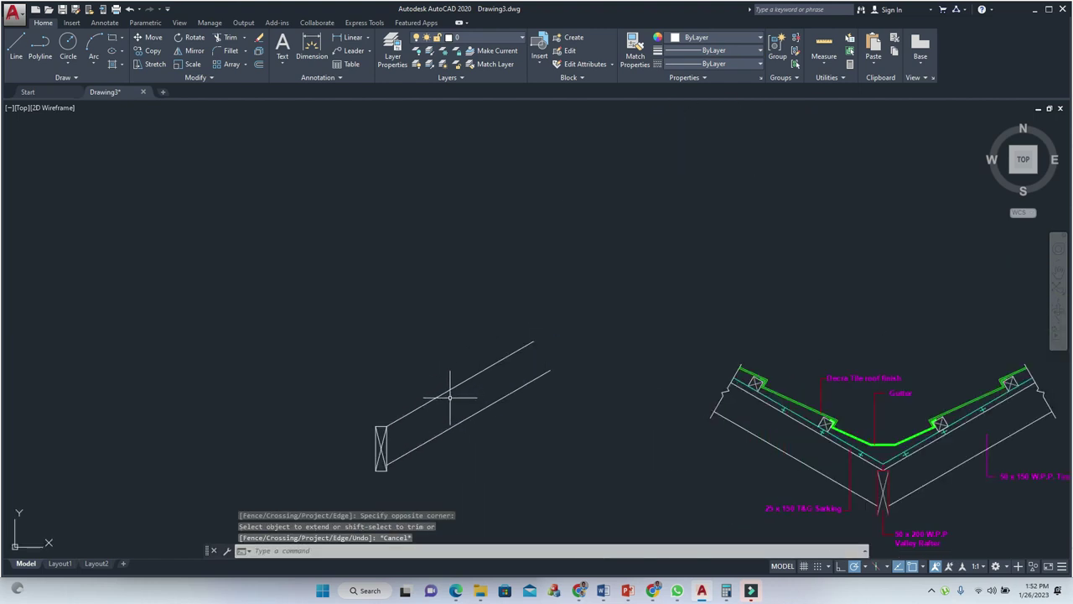
{"action": "middle_click_drag", "start_coordinate": [453, 400], "coordinate": [451, 425]}
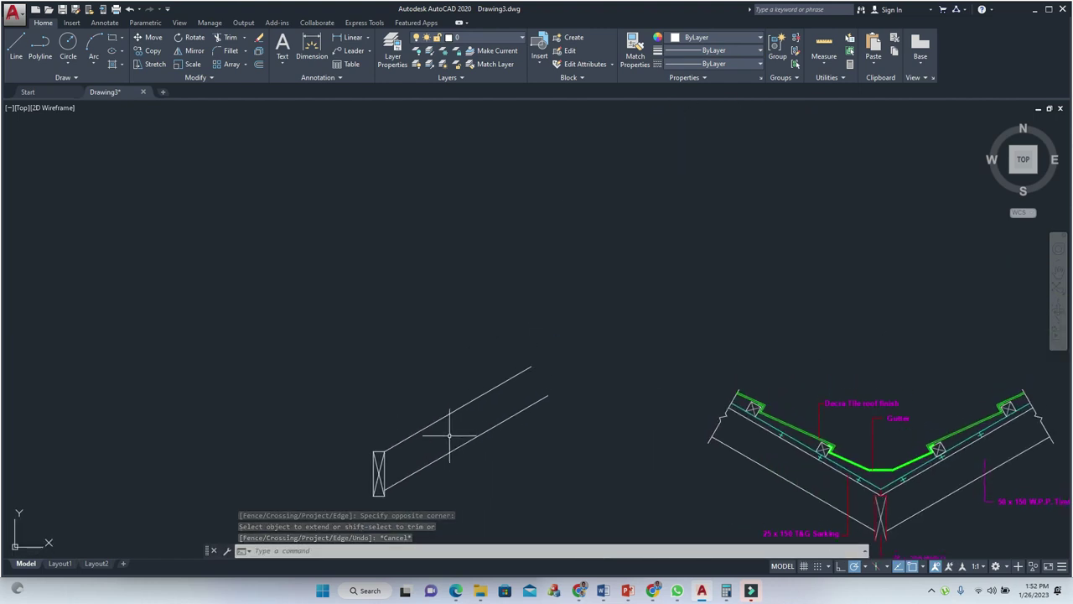
{"action": "type", "text": "o"}
{"action": "key", "text": "Return"}
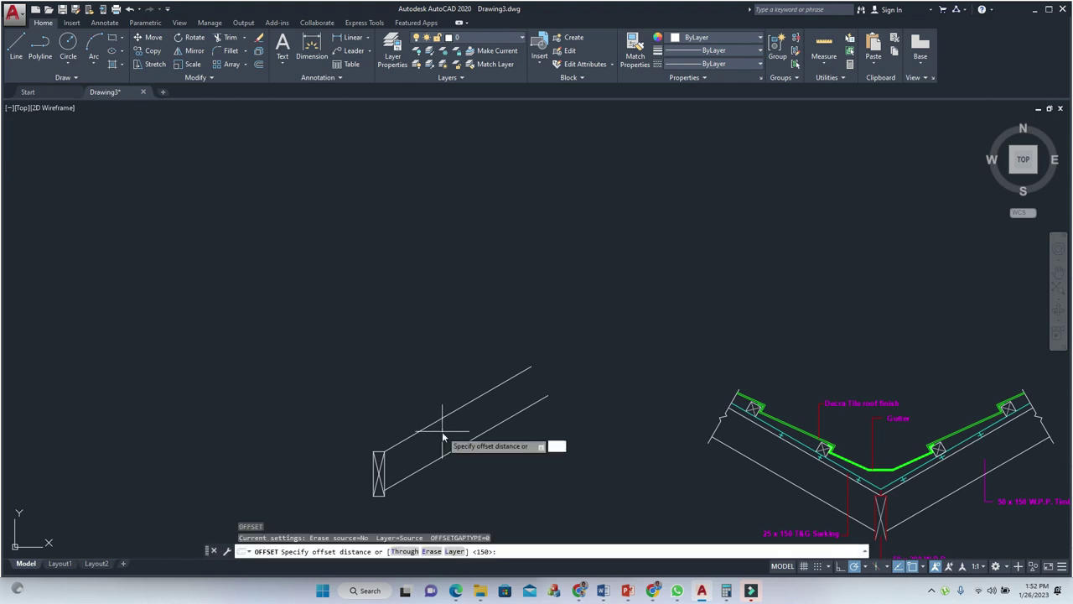
{"action": "key", "text": "Return"}
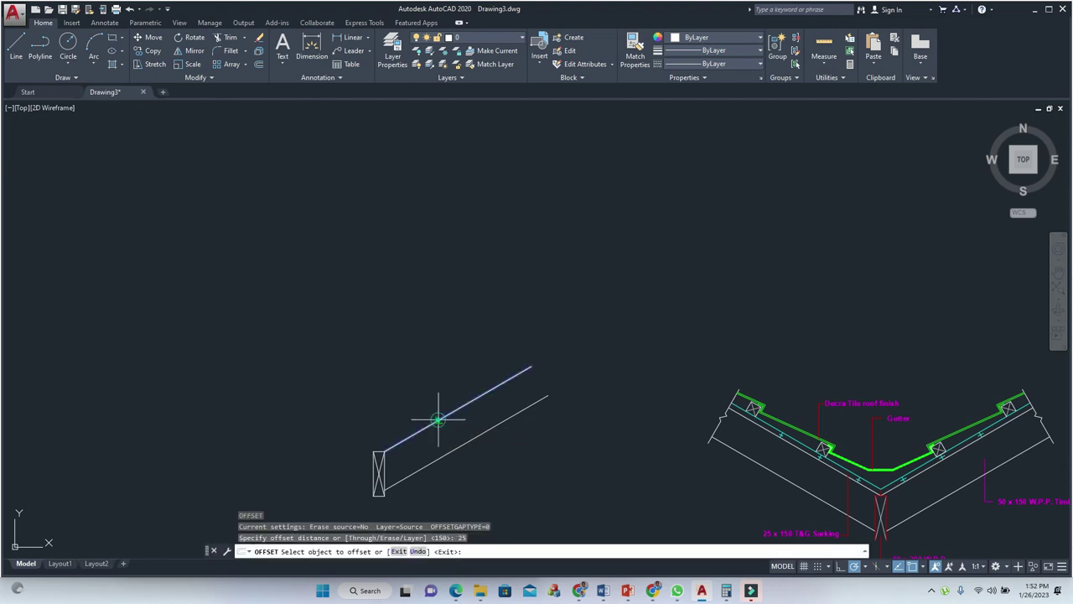
{"action": "left_click", "coordinate": [438, 418]}
{"action": "left_click", "coordinate": [431, 395]}
{"action": "key", "text": "Escape"}
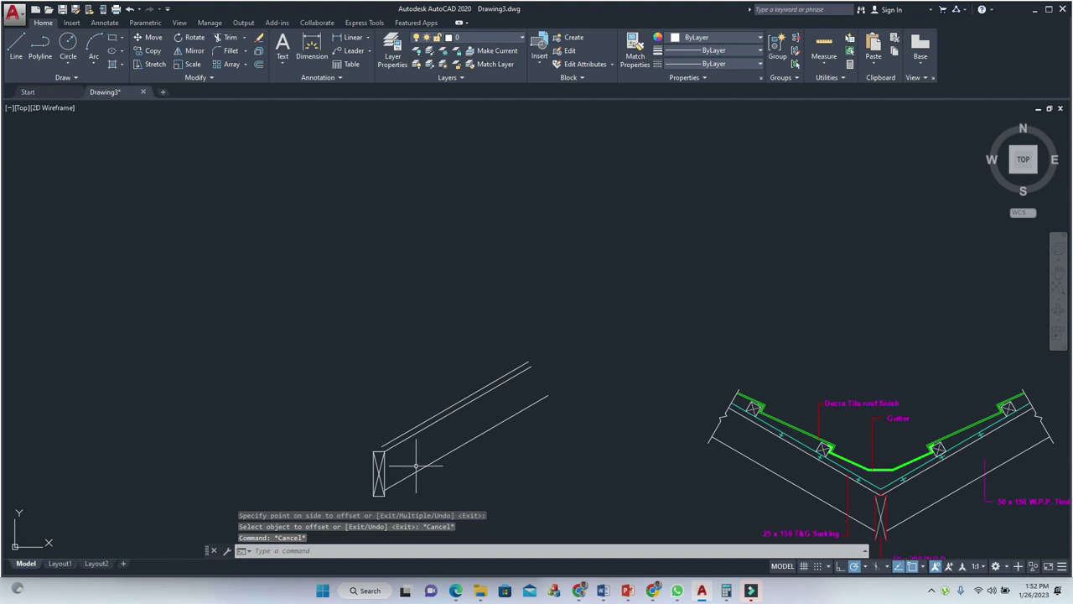
{"action": "scroll", "coordinate": [443, 451], "scroll_direction": "up", "scroll_amount": 4}
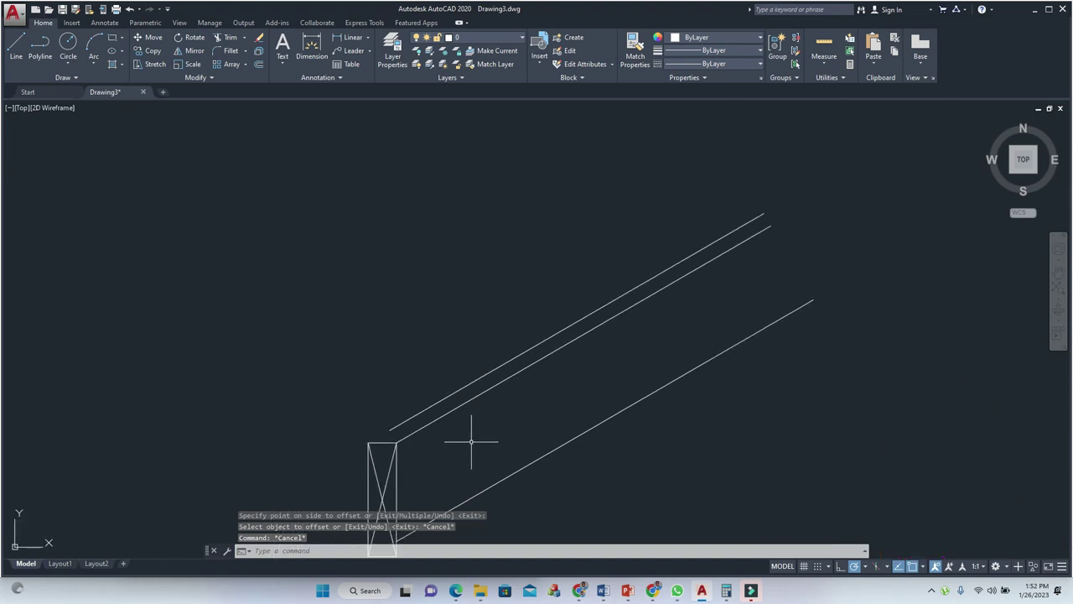
{"action": "key", "text": "Return"}
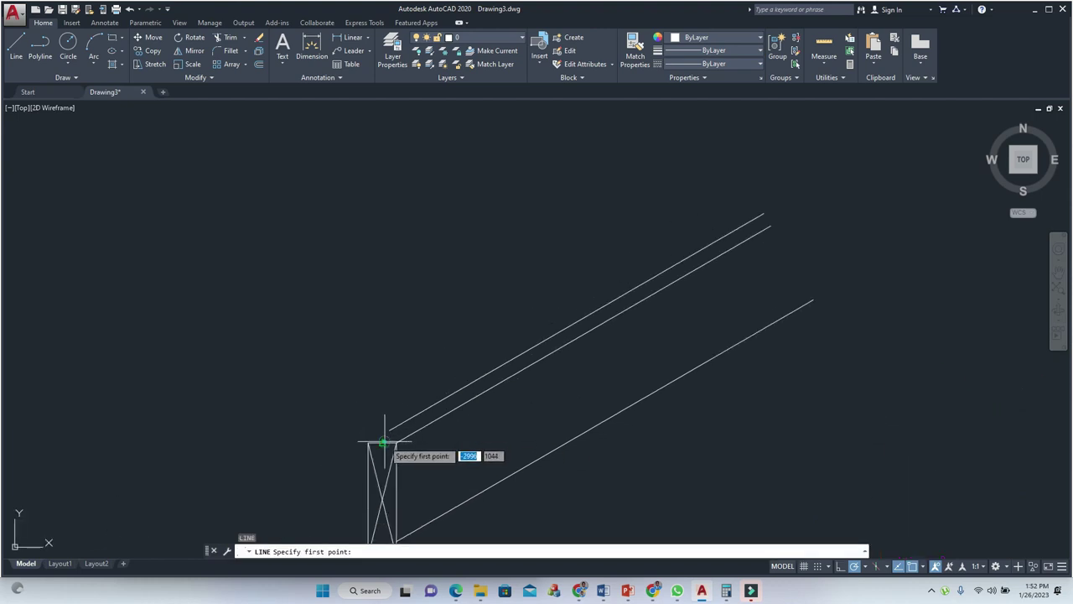
{"action": "left_click", "coordinate": [383, 442]}
Add a short vertical stub at the box top and fillet the upper roof line to it.
{"action": "left_click", "coordinate": [383, 429]}
{"action": "key", "text": "Escape"}
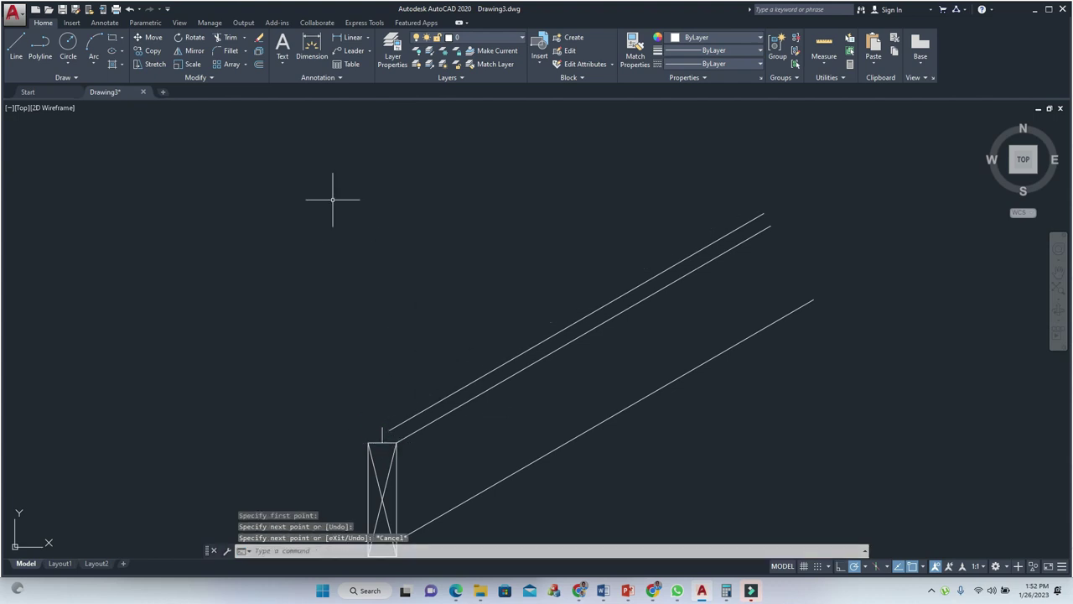
{"action": "left_click", "coordinate": [224, 53]}
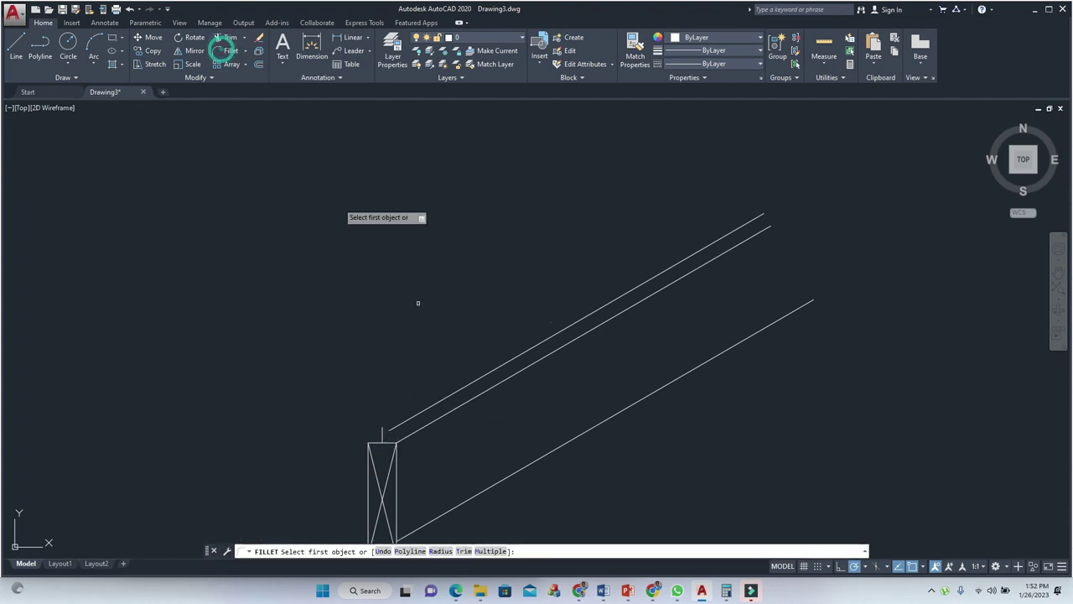
{"action": "left_click", "coordinate": [392, 428]}
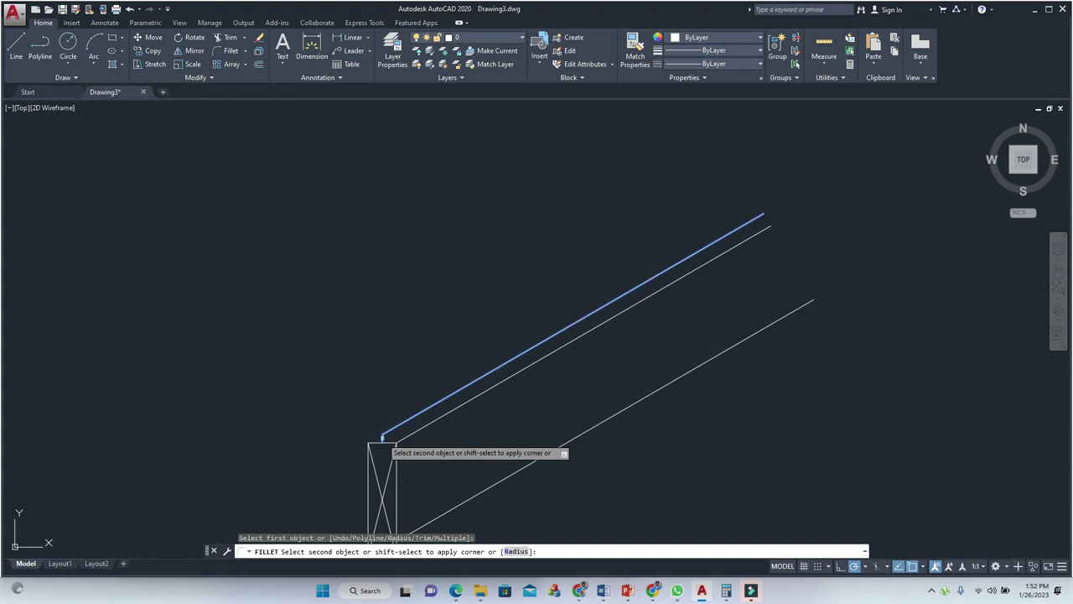
{"action": "left_click", "coordinate": [381, 436]}
{"action": "scroll", "coordinate": [423, 429], "scroll_direction": "down", "scroll_amount": 3}
{"action": "key", "text": "Escape"}
{"action": "scroll", "coordinate": [500, 390], "scroll_direction": "down", "scroll_amount": 2}
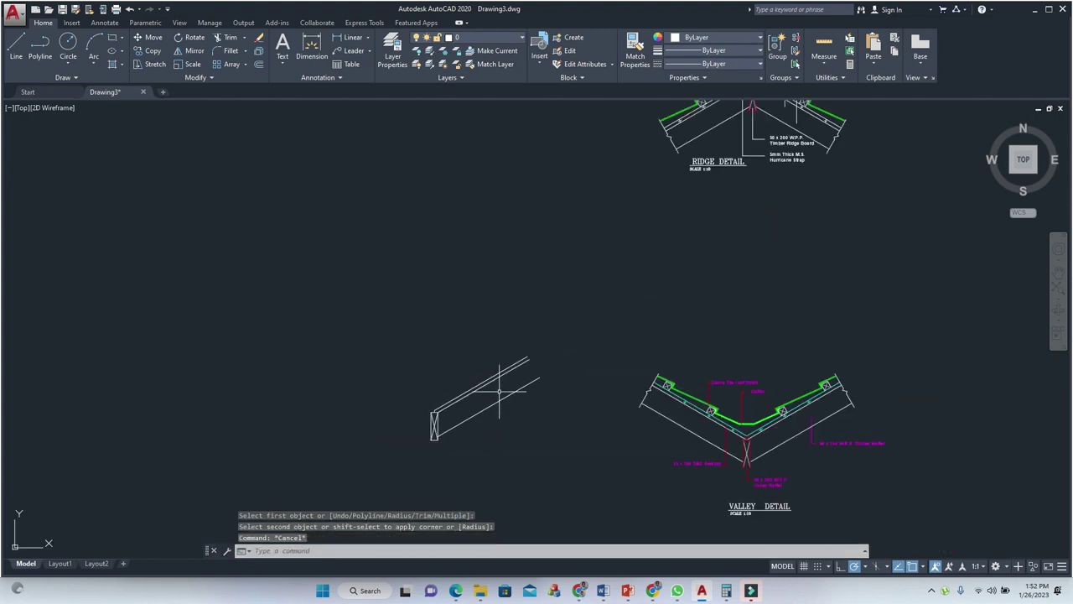
{"action": "scroll", "coordinate": [499, 369], "scroll_direction": "up", "scroll_amount": 2}
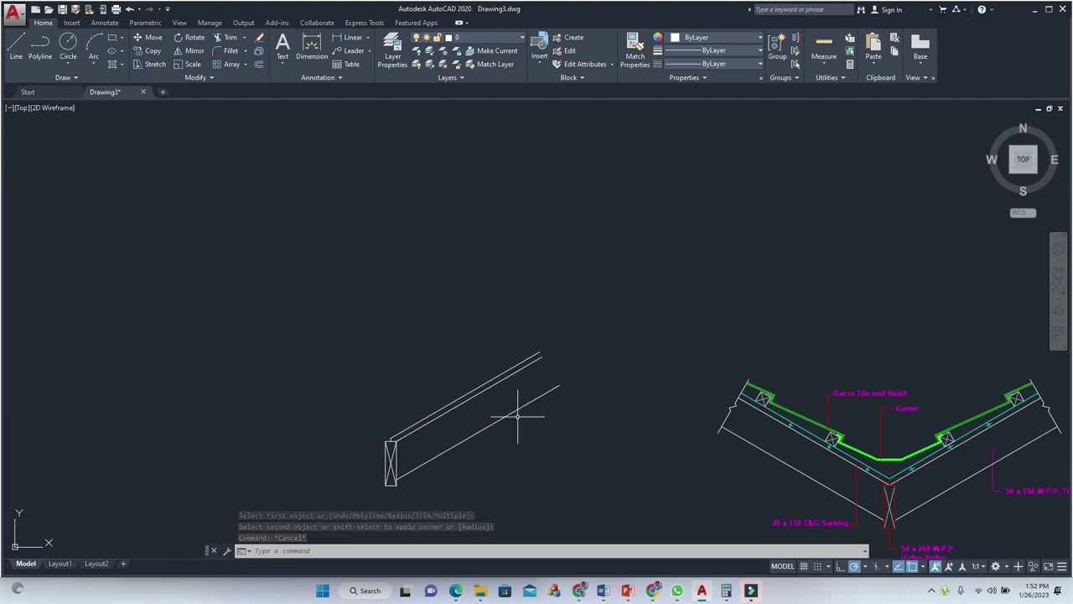
{"action": "key", "text": "Return"}
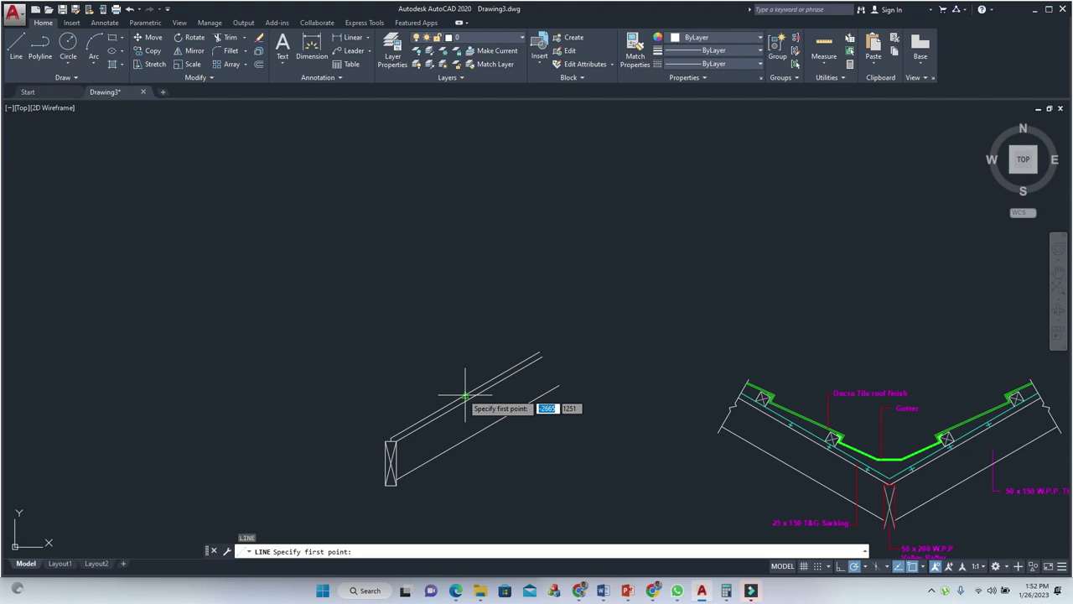
{"action": "left_click", "coordinate": [461, 393]}
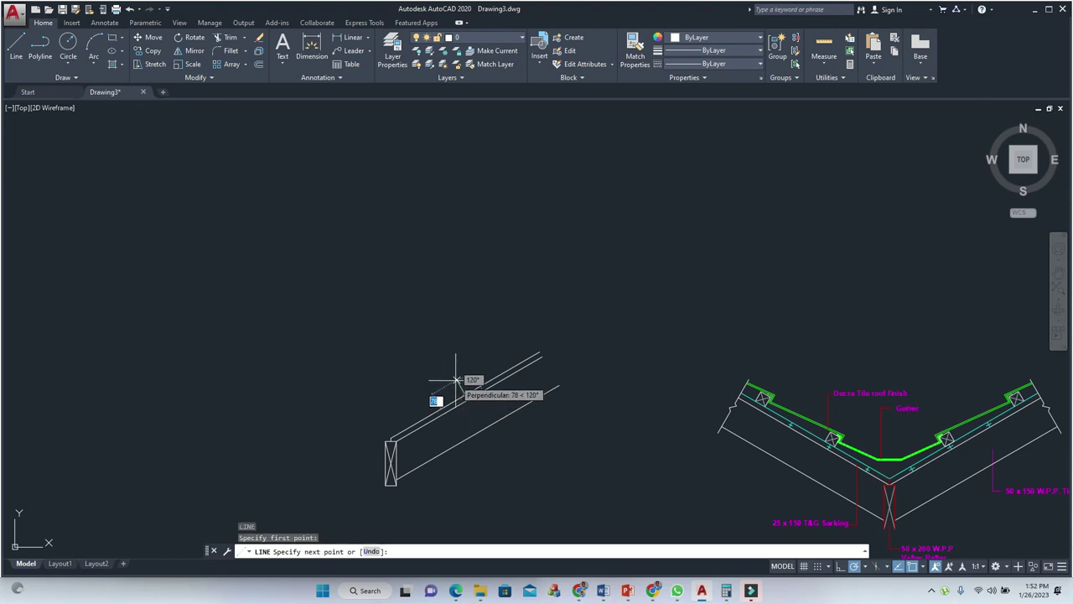
Draw a short tick perpendicular to the upper rafter edge, spanning the 25 gap.
{"action": "key", "text": "Escape"}
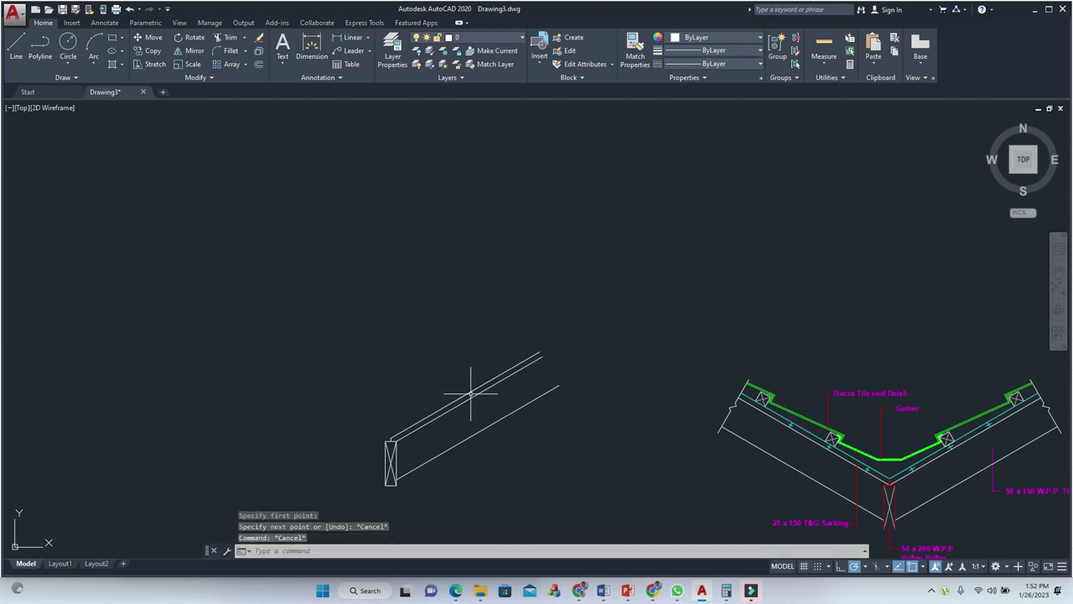
{"action": "key", "text": "Return"}
{"action": "scroll", "coordinate": [471, 403], "scroll_direction": "up", "scroll_amount": 2}
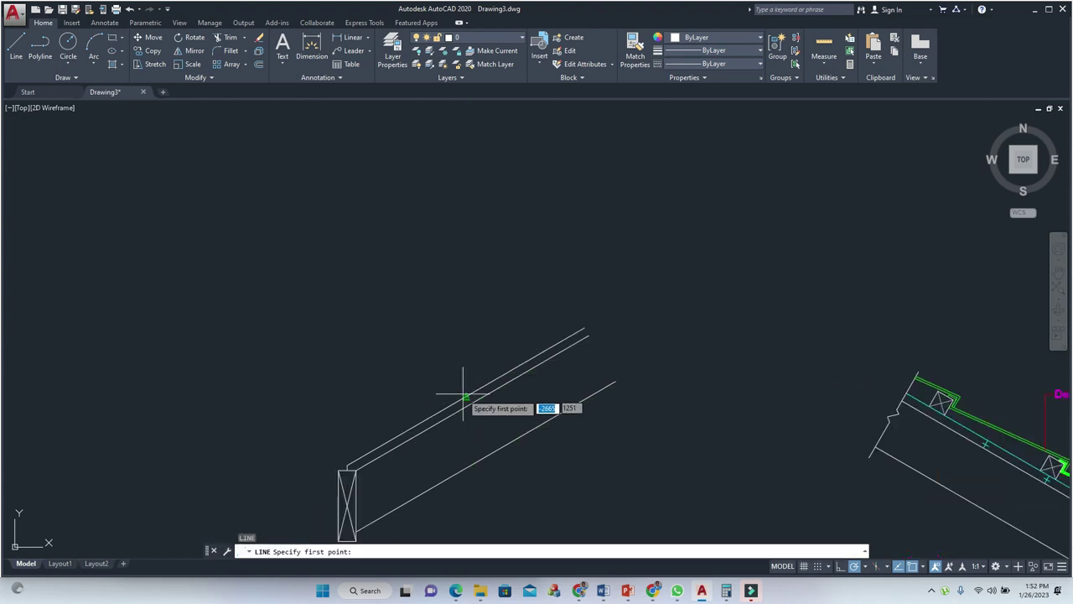
{"action": "left_click", "coordinate": [470, 403]}
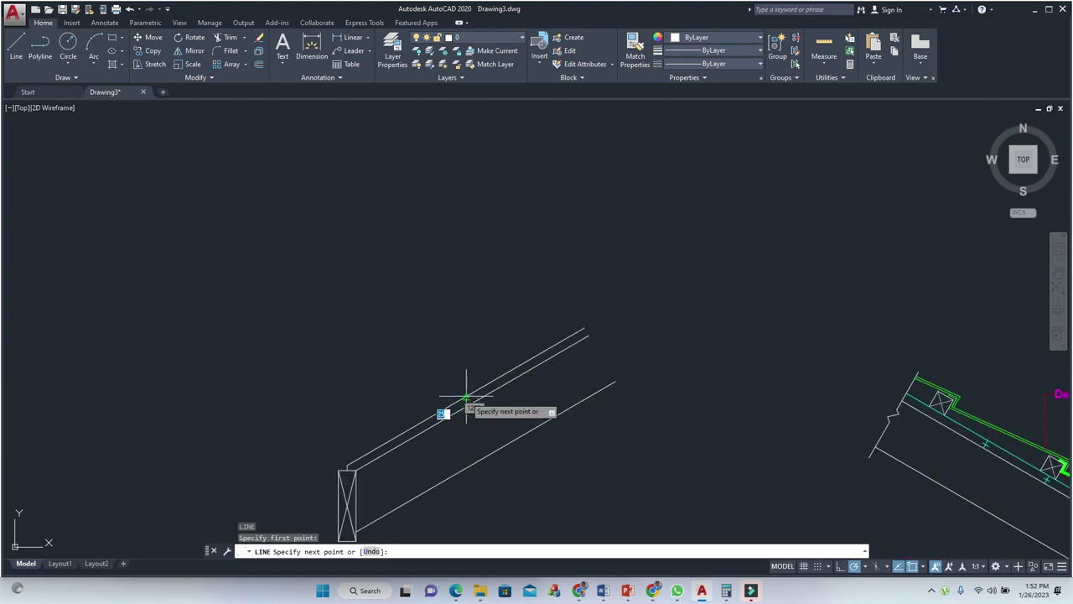
{"action": "scroll", "coordinate": [461, 394], "scroll_direction": "up", "scroll_amount": 3}
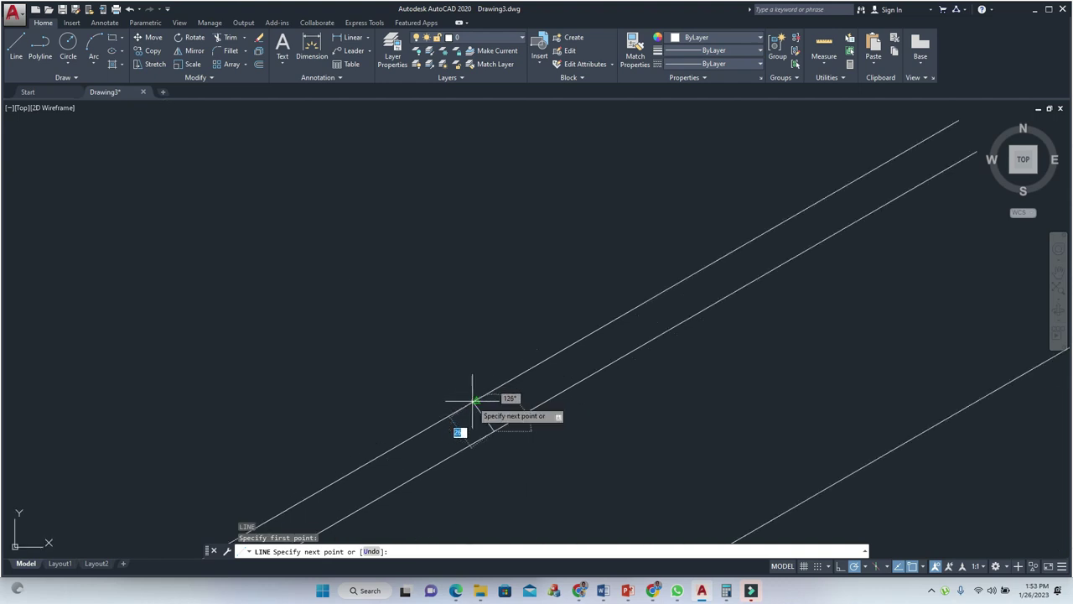
{"action": "key", "text": "Escape"}
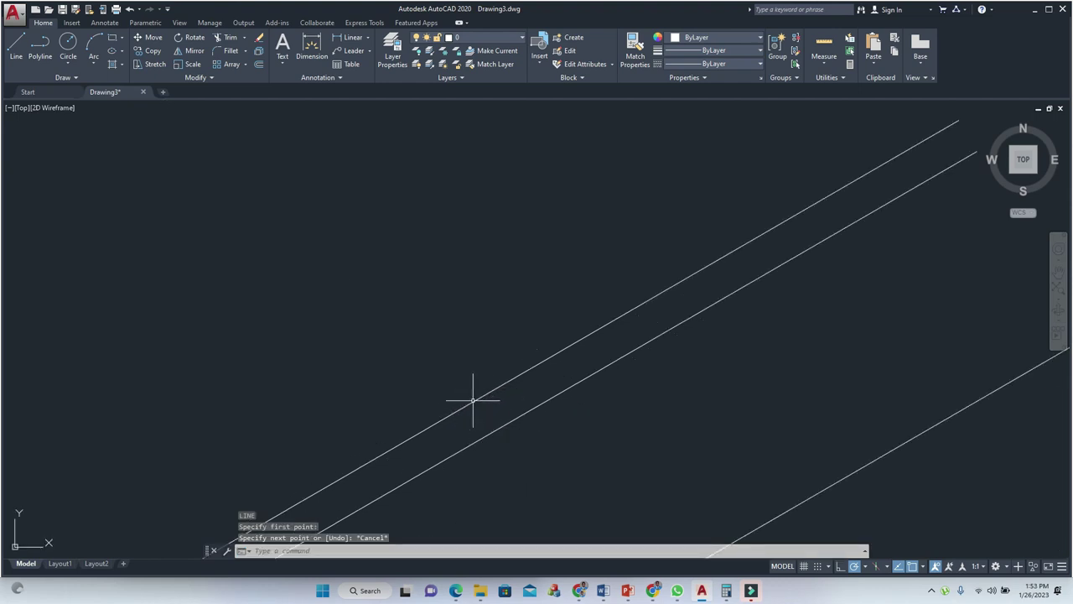
{"action": "key", "text": "Return"}
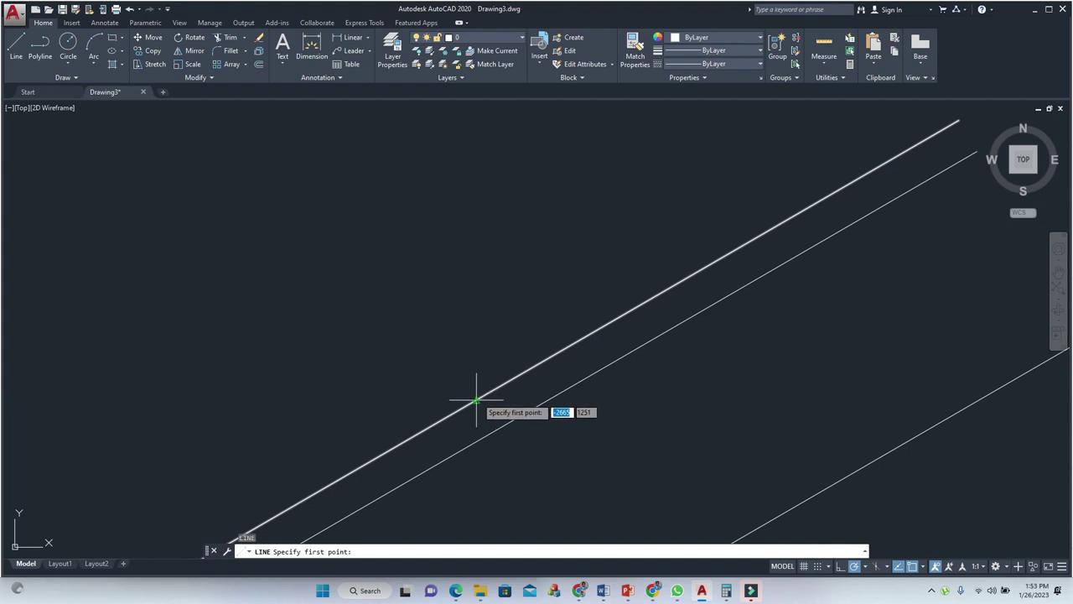
{"action": "left_click", "coordinate": [476, 399]}
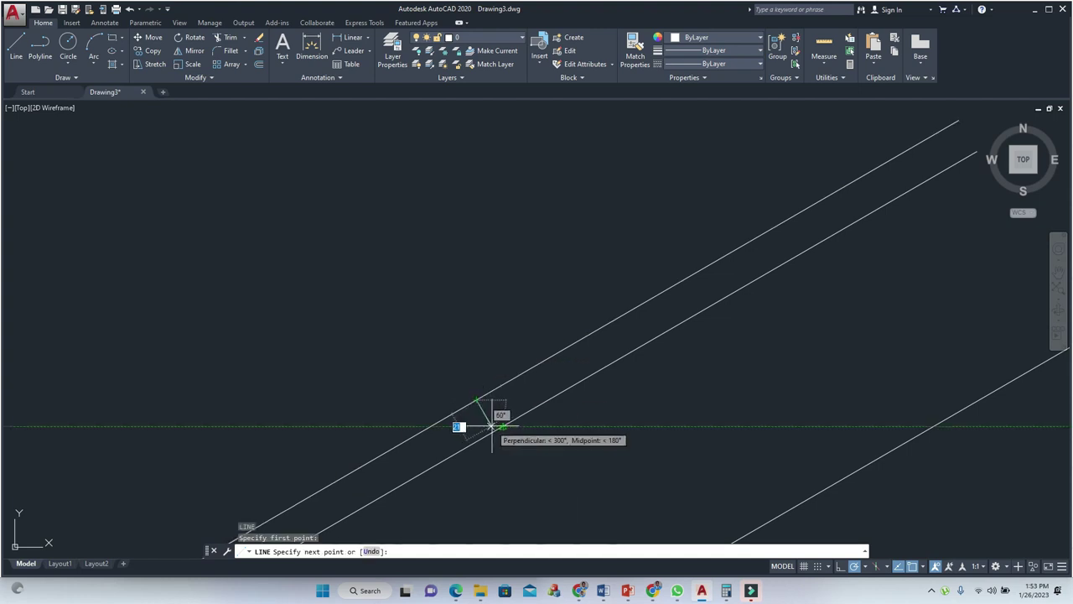
{"action": "left_click", "coordinate": [501, 424]}
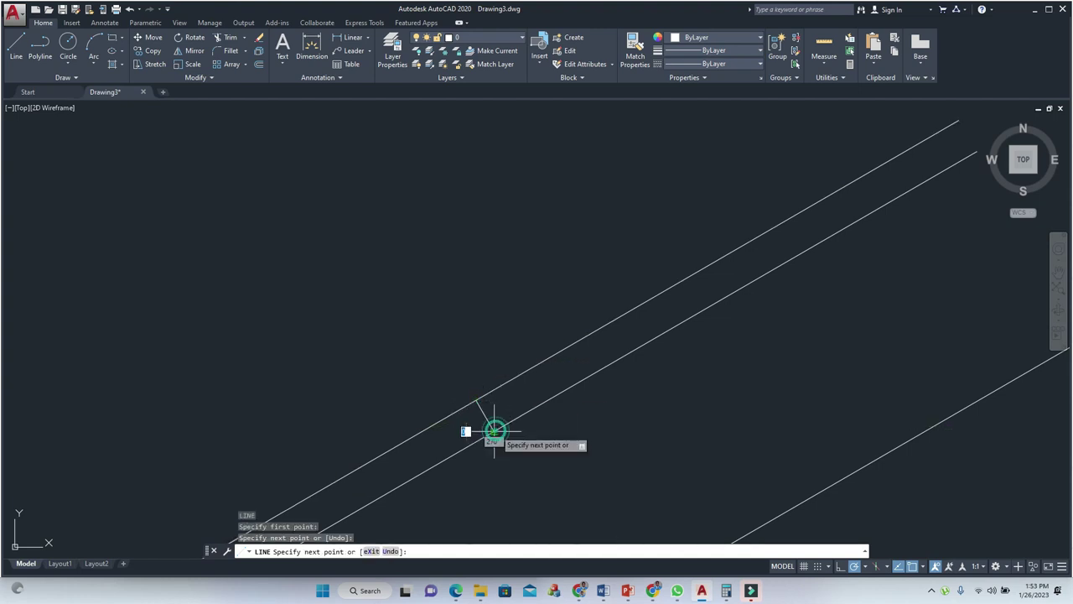
{"action": "key", "text": "Escape"}
{"action": "key", "text": "Escape"}
{"action": "scroll", "coordinate": [502, 422], "scroll_direction": "down", "scroll_amount": 2}
Select the tick for a move, then cancel without moving it.
{"action": "left_click", "coordinate": [493, 415]}
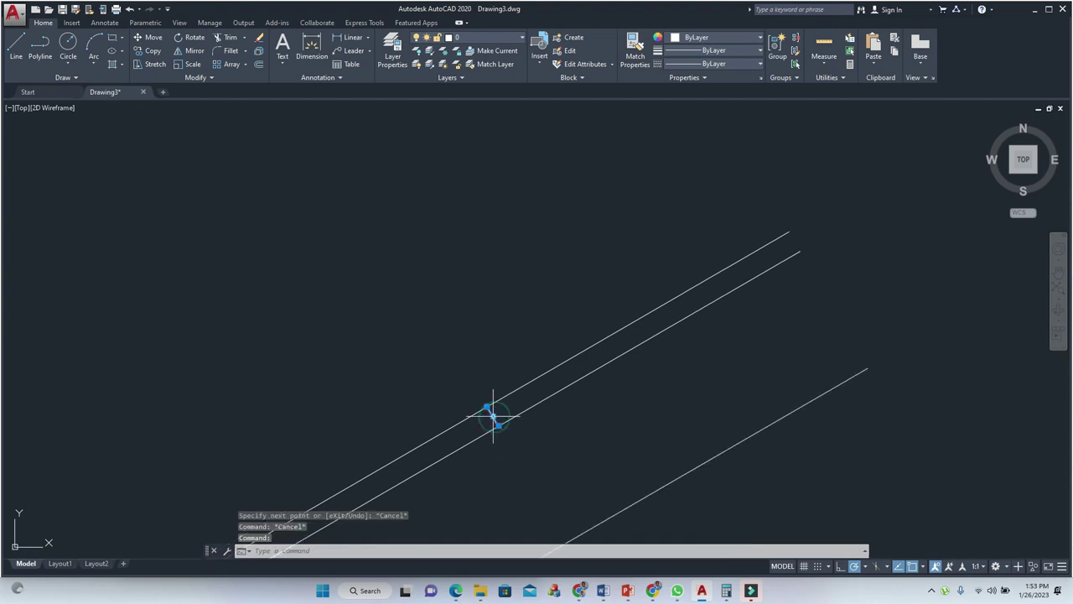
{"action": "type", "text": "m"}
{"action": "key", "text": "Return"}
{"action": "left_click", "coordinate": [493, 418]}
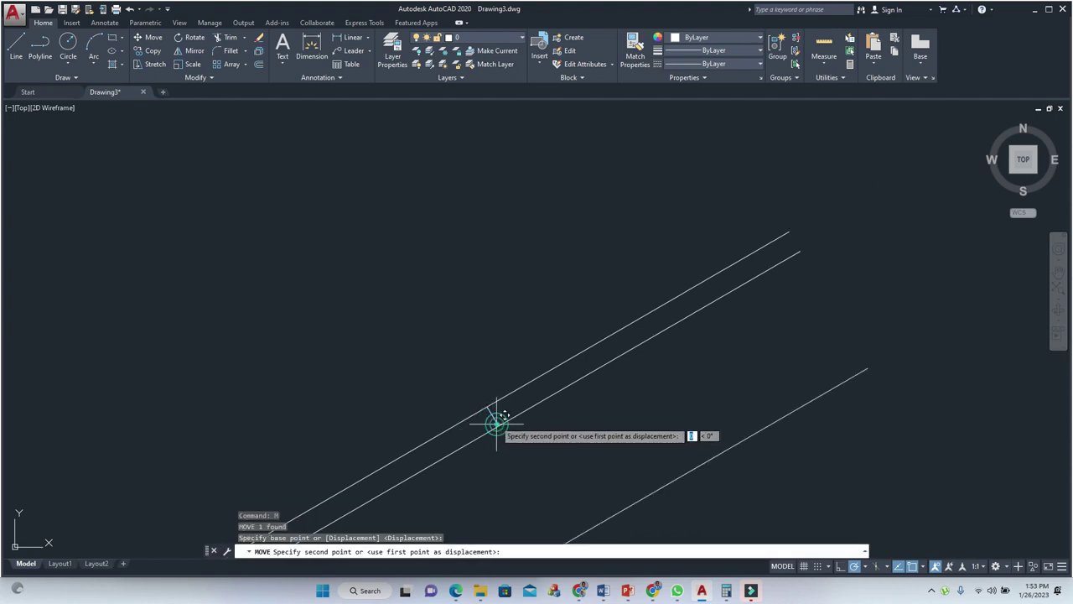
{"action": "key", "text": "Escape"}
{"action": "key", "text": "Escape"}
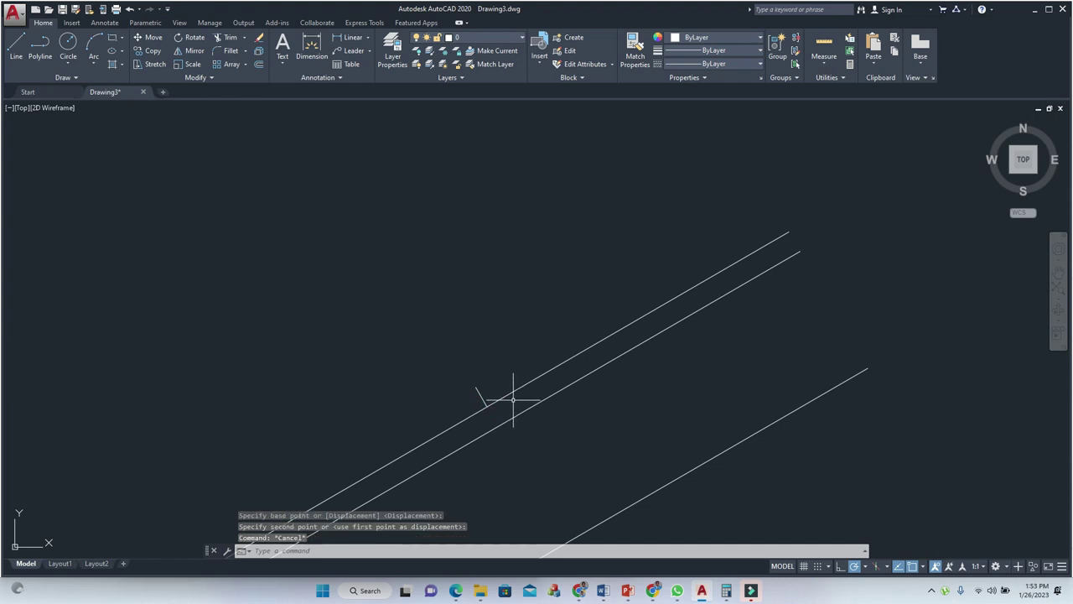
{"action": "type", "text": "o"}
{"action": "key", "text": "Return"}
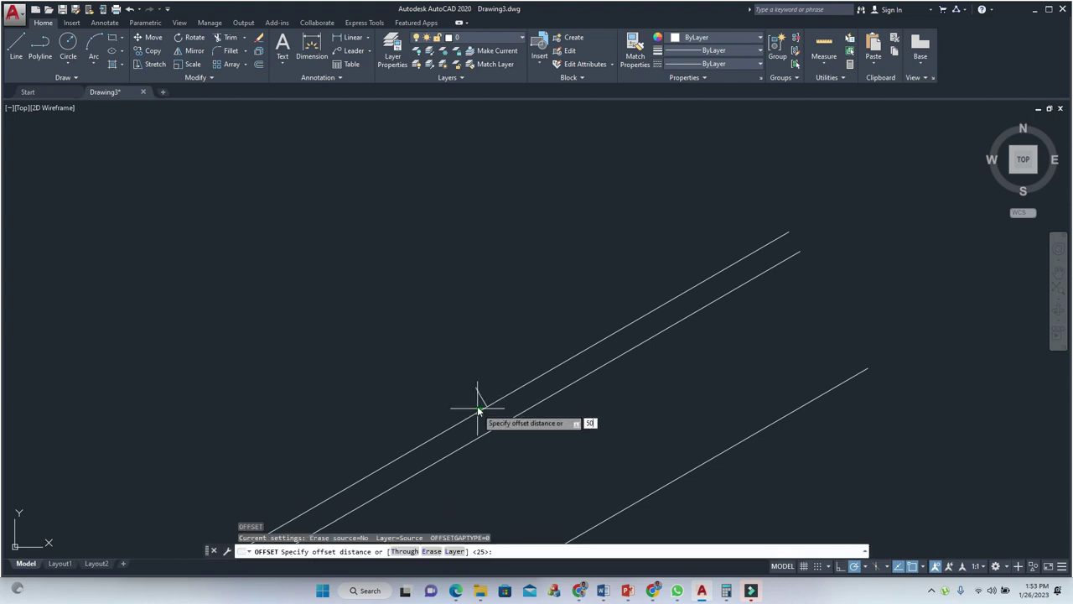
Offset the upper rafter line 50 upward.
{"action": "key", "text": "Return"}
{"action": "left_click", "coordinate": [507, 387]}
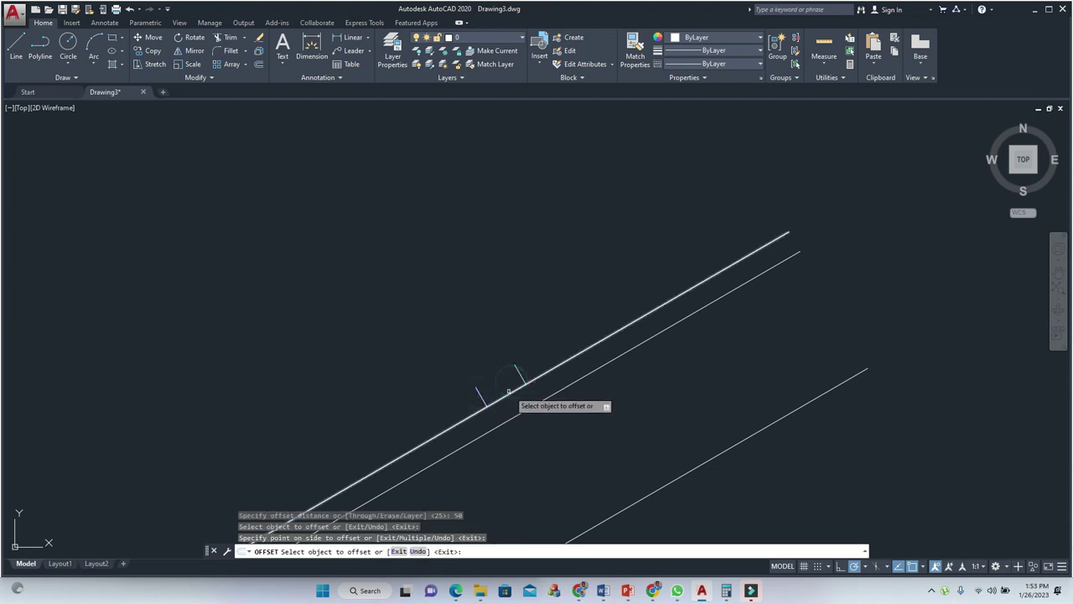
{"action": "key", "text": "Escape"}
{"action": "key", "text": "Escape"}
{"action": "key", "text": "Return"}
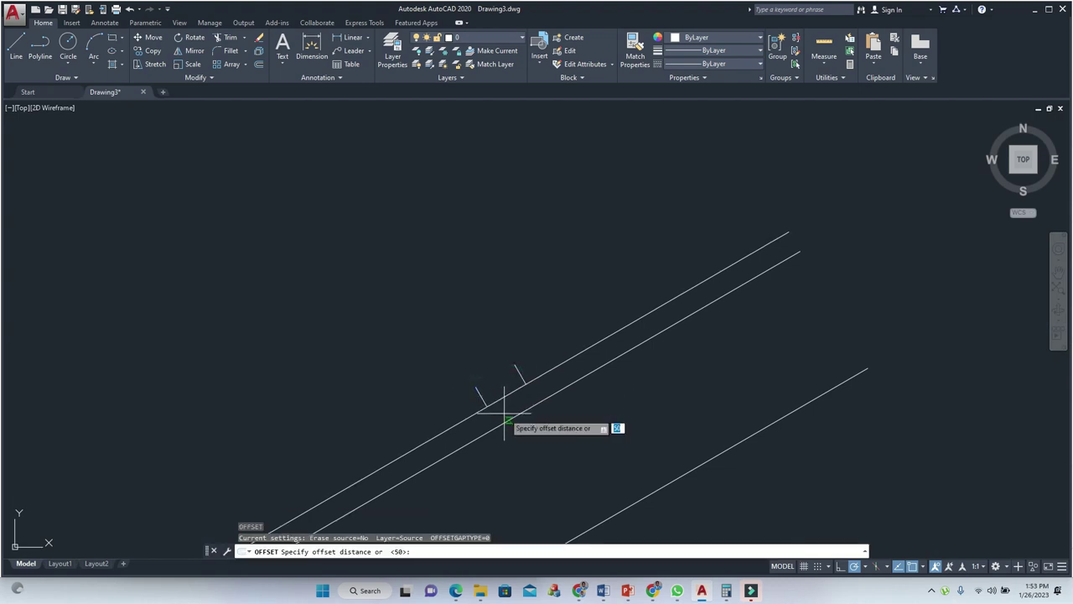
{"action": "key", "text": "Return"}
{"action": "left_click", "coordinate": [504, 395]}
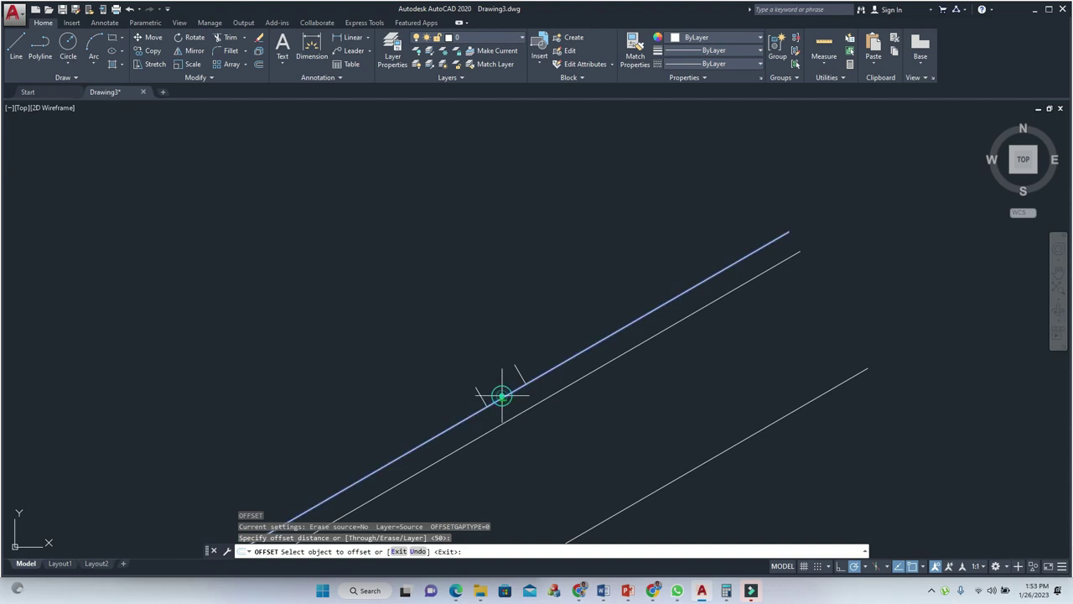
{"action": "left_click", "coordinate": [493, 367]}
{"action": "key", "text": "Escape"}
{"action": "key", "text": "Escape"}
{"action": "left_click", "coordinate": [491, 352]}
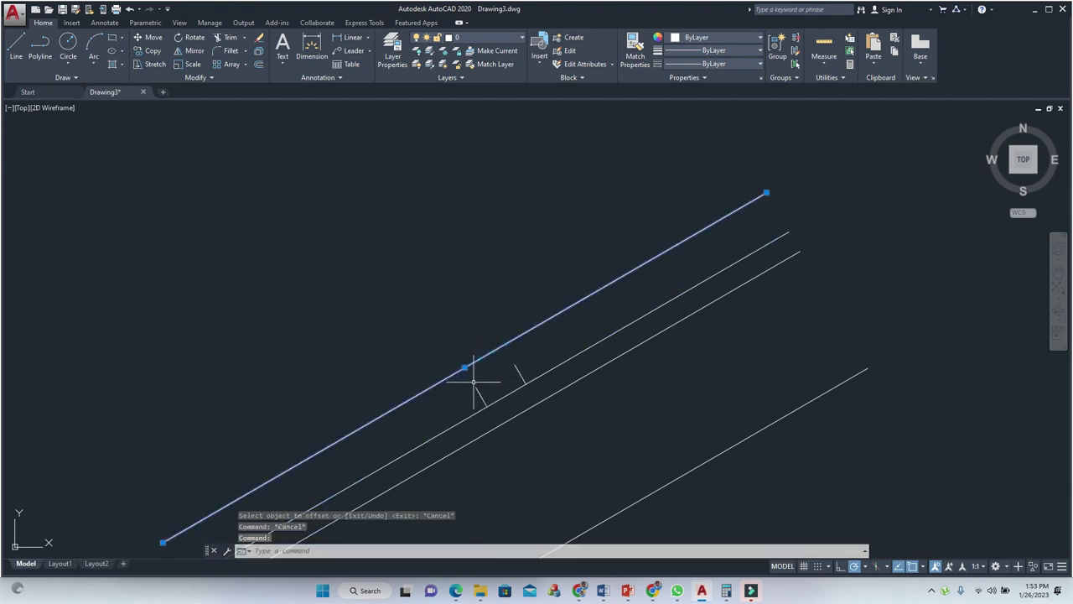
Extend the tick lines up to the new 50 offset line.
{"action": "right_click", "coordinate": [473, 387]}
{"action": "key", "text": "Escape"}
{"action": "right_click", "coordinate": [484, 394]}
{"action": "key", "text": "Escape"}
{"action": "type", "text": "ex"}
{"action": "key", "text": "Return"}
{"action": "left_click", "coordinate": [506, 368]}
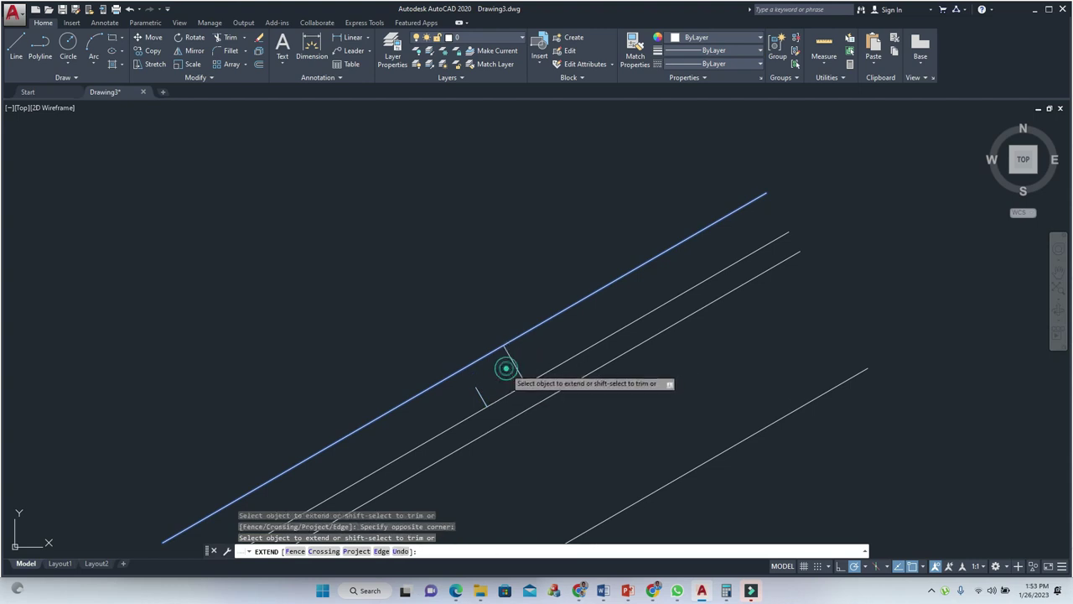
{"action": "left_click", "coordinate": [485, 385]}
{"action": "key", "text": "Escape"}
{"action": "left_click", "coordinate": [481, 386]}
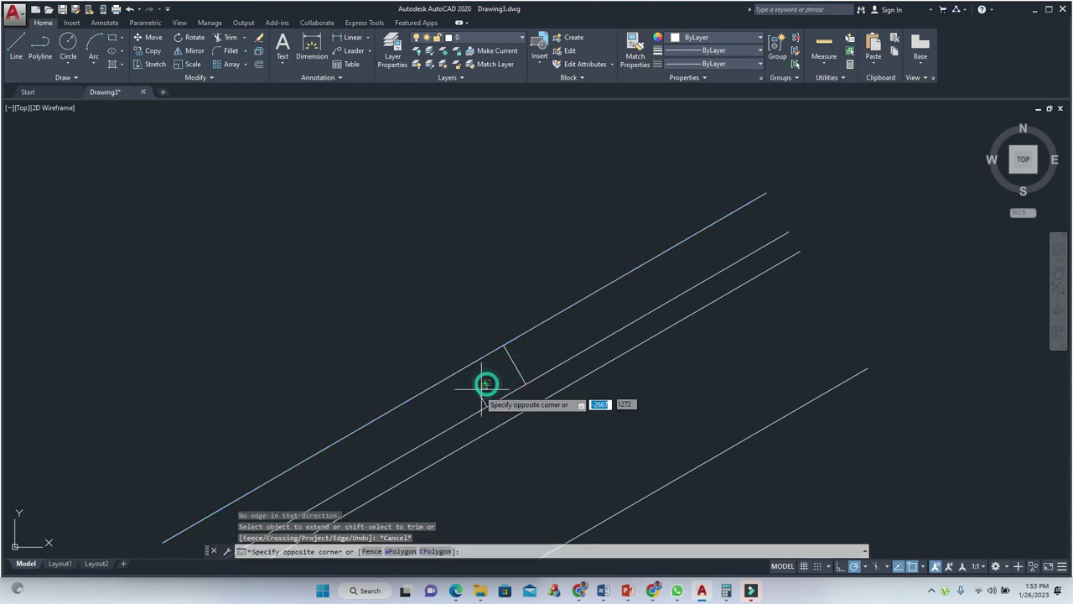
{"action": "key", "text": "Escape"}
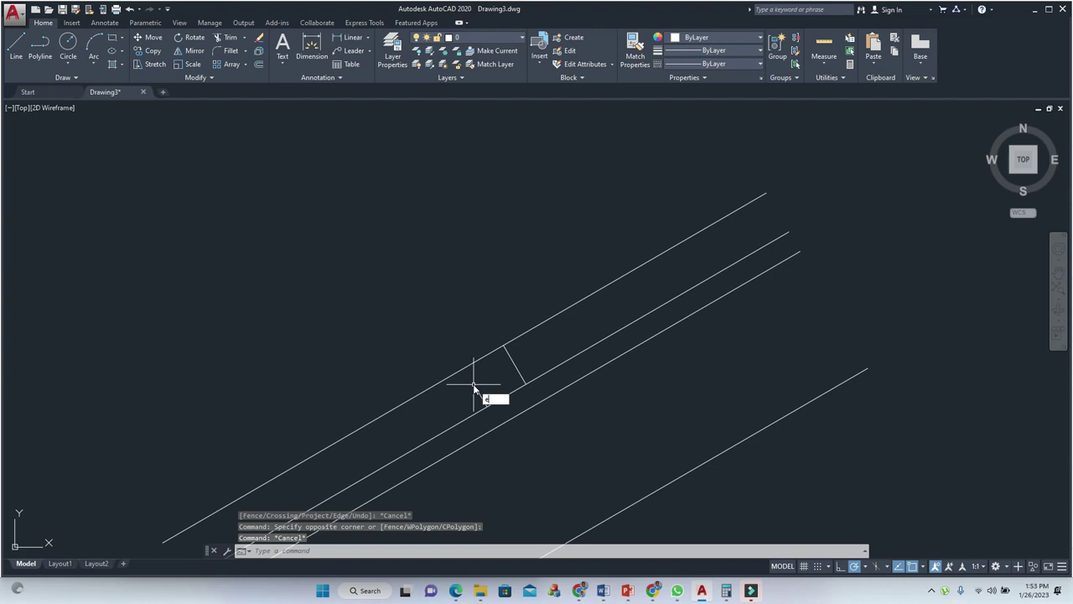
{"action": "type", "text": "ex"}
{"action": "key", "text": "Return"}
{"action": "left_click", "coordinate": [471, 365]}
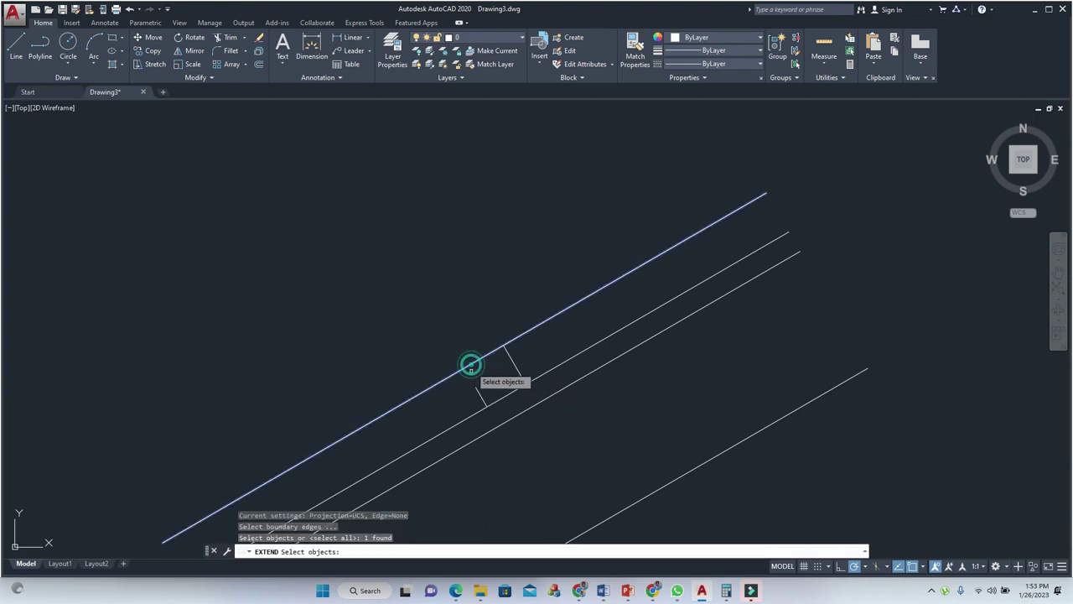
{"action": "left_click", "coordinate": [463, 392]}
{"action": "key", "text": "Escape"}
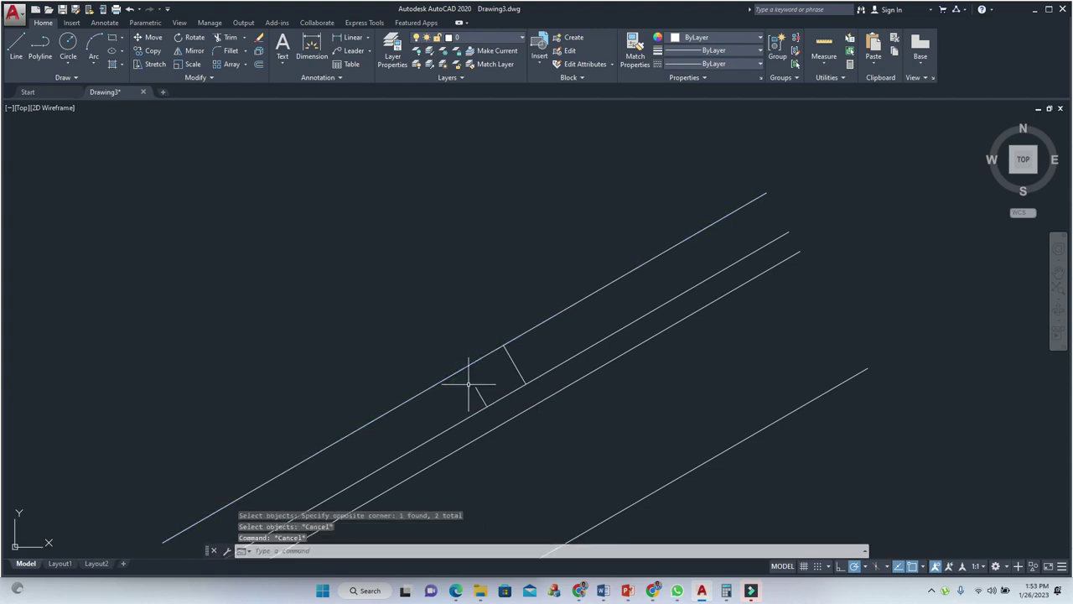
{"action": "key", "text": "Return"}
{"action": "left_click", "coordinate": [462, 361]}
{"action": "left_click", "coordinate": [444, 378]}
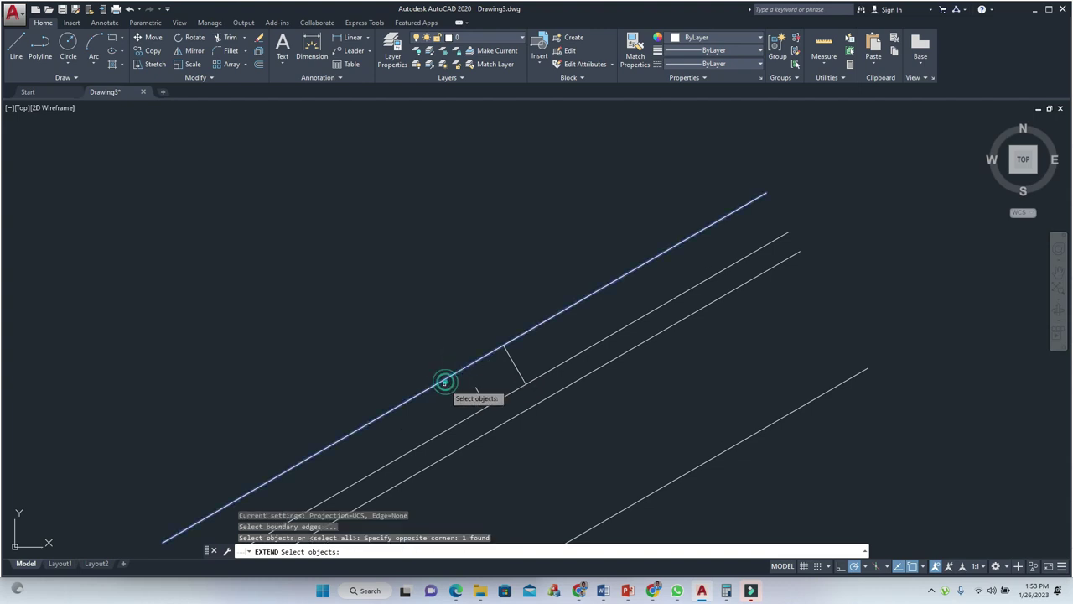
{"action": "key", "text": "Return"}
{"action": "left_click", "coordinate": [488, 389]}
{"action": "left_click", "coordinate": [461, 388]}
{"action": "key", "text": "Escape"}
Trim the excess offset line, leaving a small square batten on the rafter.
{"action": "scroll", "coordinate": [496, 387], "scroll_direction": "down", "scroll_amount": 5}
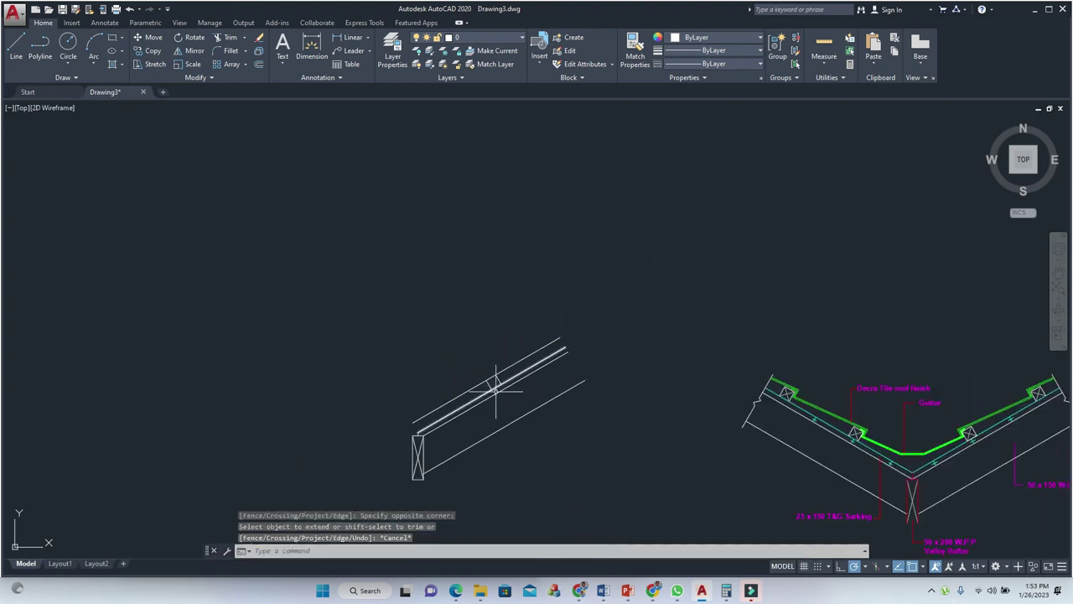
{"action": "scroll", "coordinate": [495, 396], "scroll_direction": "up", "scroll_amount": 4}
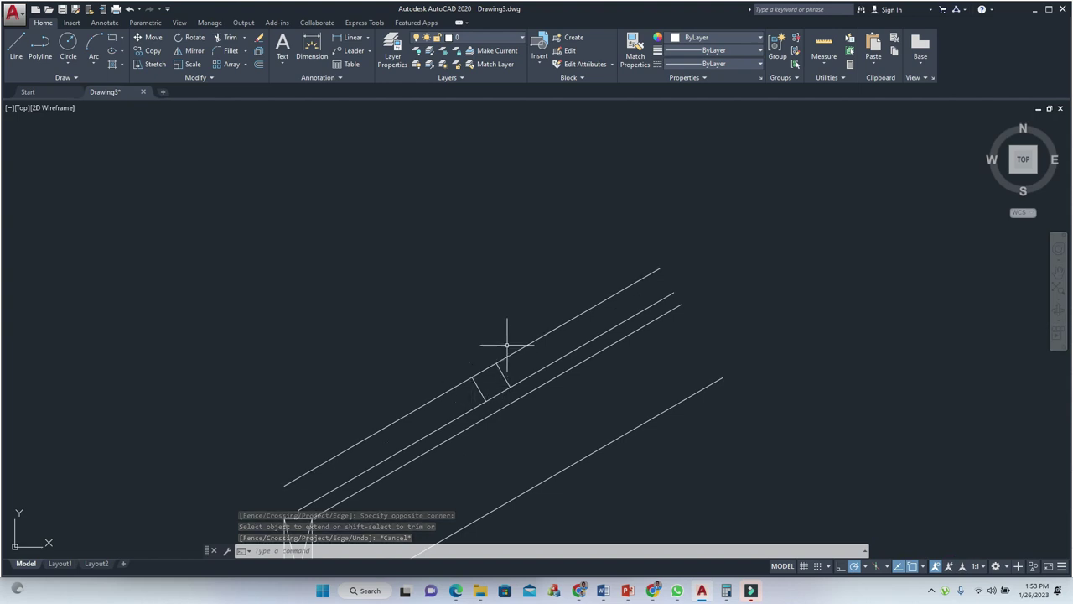
{"action": "type", "text": "tr"}
{"action": "key", "text": "Return"}
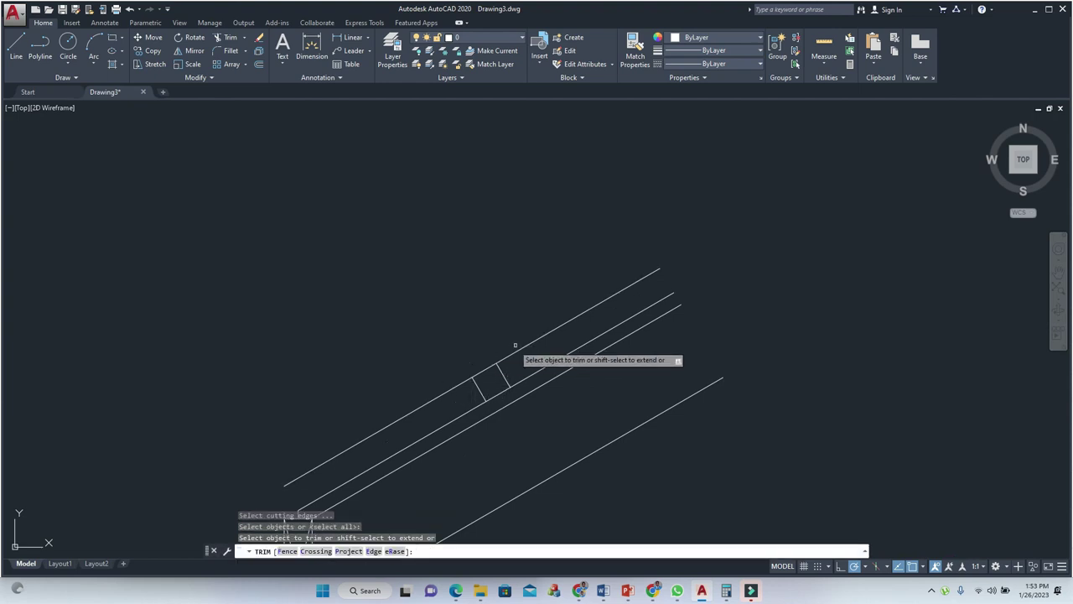
{"action": "left_click", "coordinate": [515, 345]}
{"action": "left_click", "coordinate": [416, 402]}
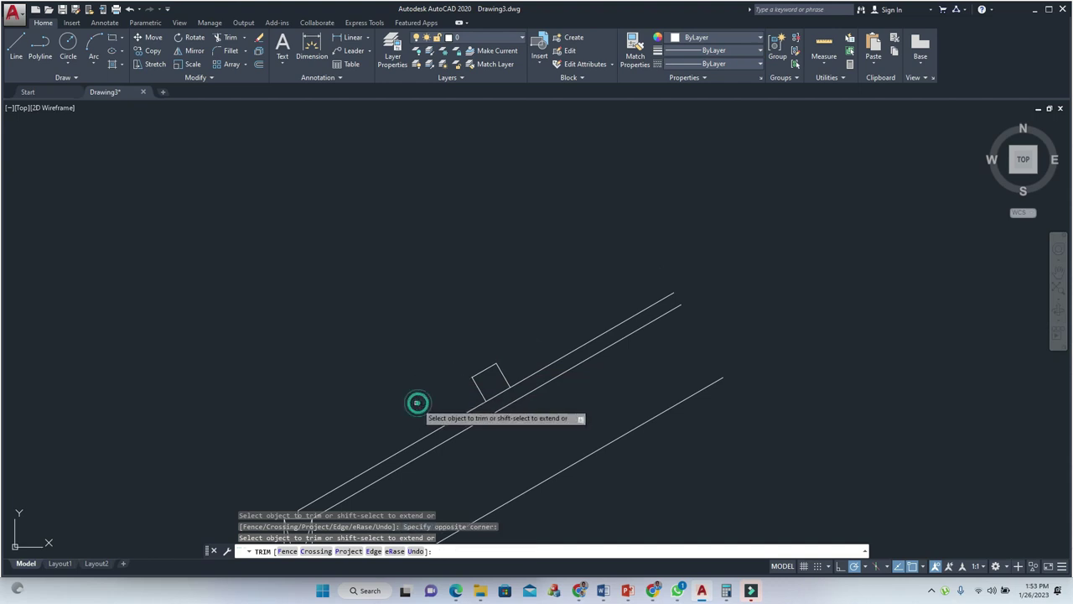
{"action": "key", "text": "Escape"}
{"action": "scroll", "coordinate": [491, 384], "scroll_direction": "down", "scroll_amount": 3}
{"action": "type", "text": "l"}
{"action": "key", "text": "Return"}
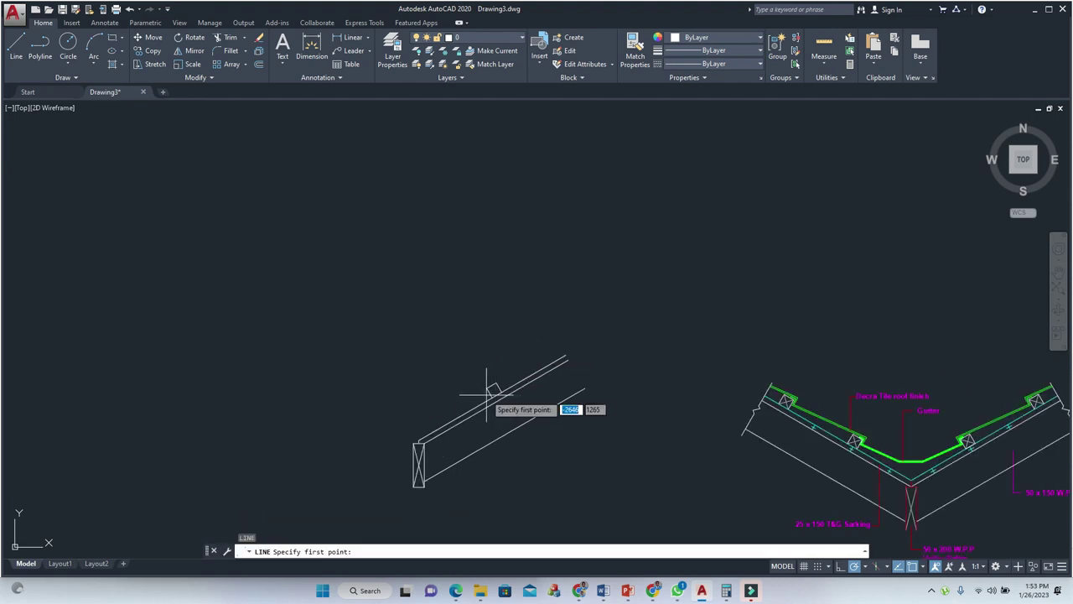
Draw a short line from the batten block's top corner to the rafter edge.
{"action": "scroll", "coordinate": [497, 382], "scroll_direction": "up", "scroll_amount": 3}
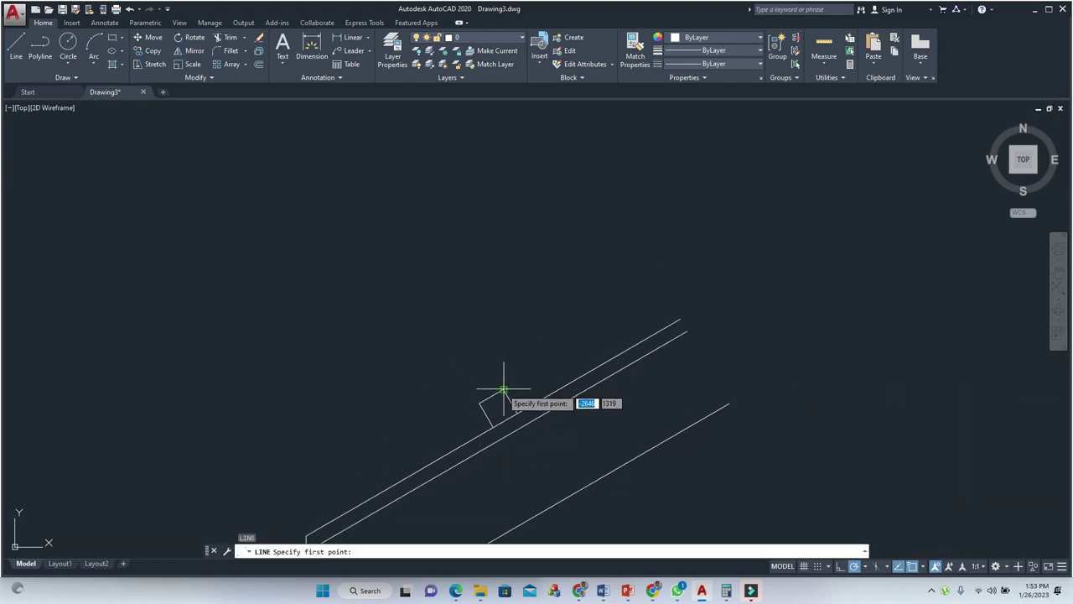
{"action": "left_click", "coordinate": [503, 390]}
{"action": "left_click", "coordinate": [515, 415]}
{"action": "key", "text": "Escape"}
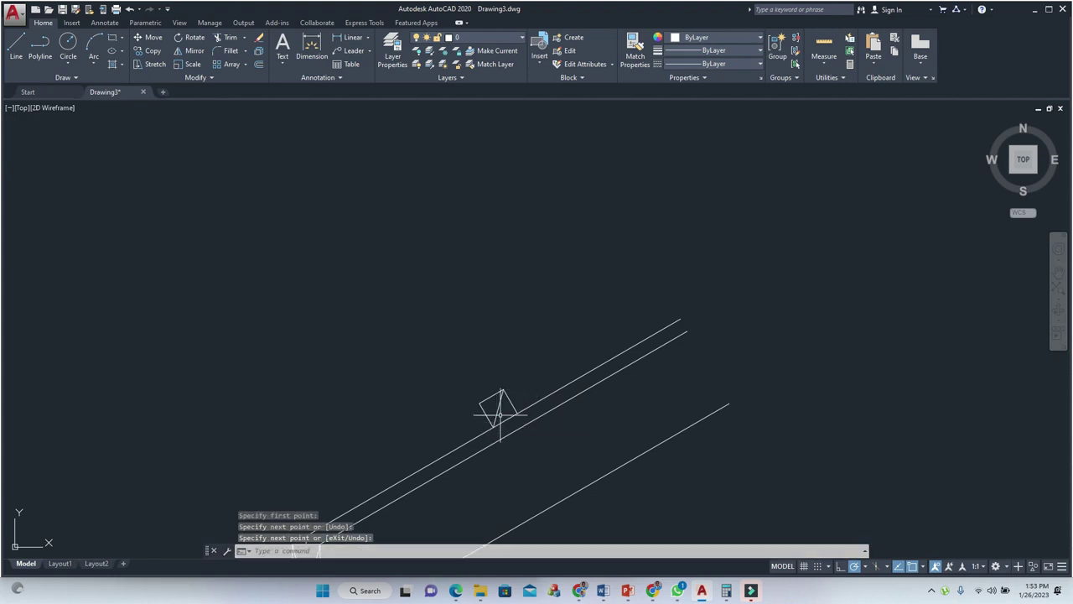
{"action": "key", "text": "Return"}
{"action": "left_click", "coordinate": [514, 412]}
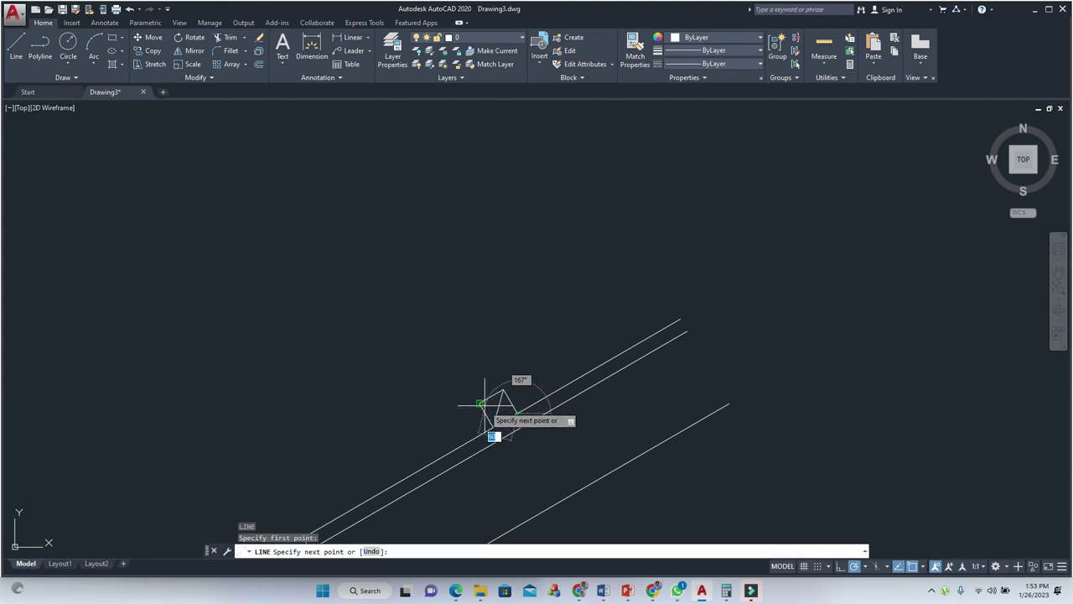
{"action": "key", "text": "Escape"}
{"action": "key", "text": "Escape"}
Move the crossed batten block onto the rafter's top edge.
{"action": "scroll", "coordinate": [539, 408], "scroll_direction": "down", "scroll_amount": 3}
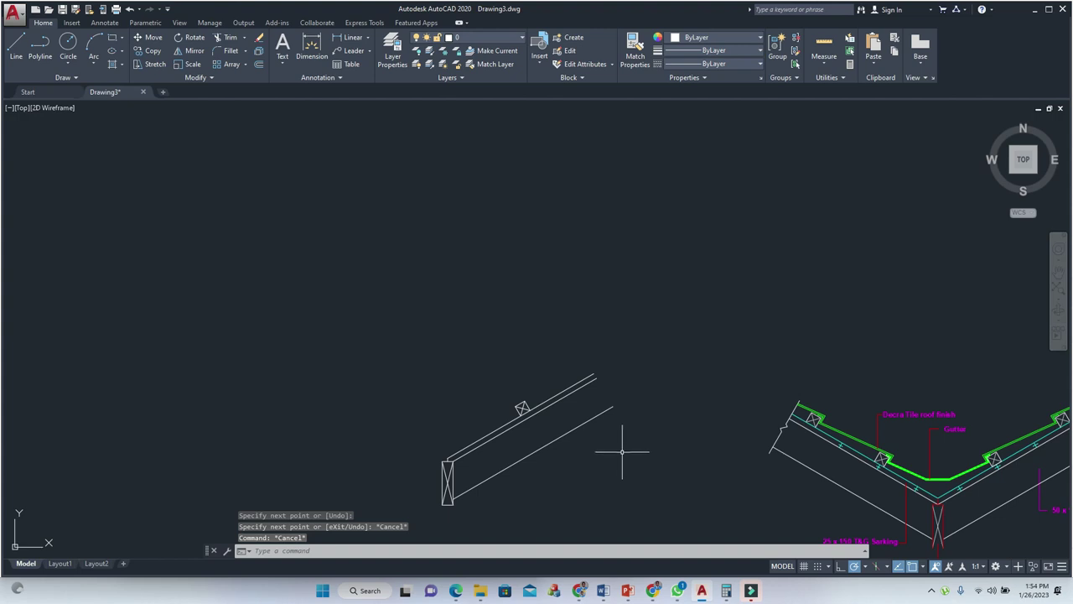
{"action": "middle_click_drag", "start_coordinate": [623, 448], "coordinate": [524, 394]}
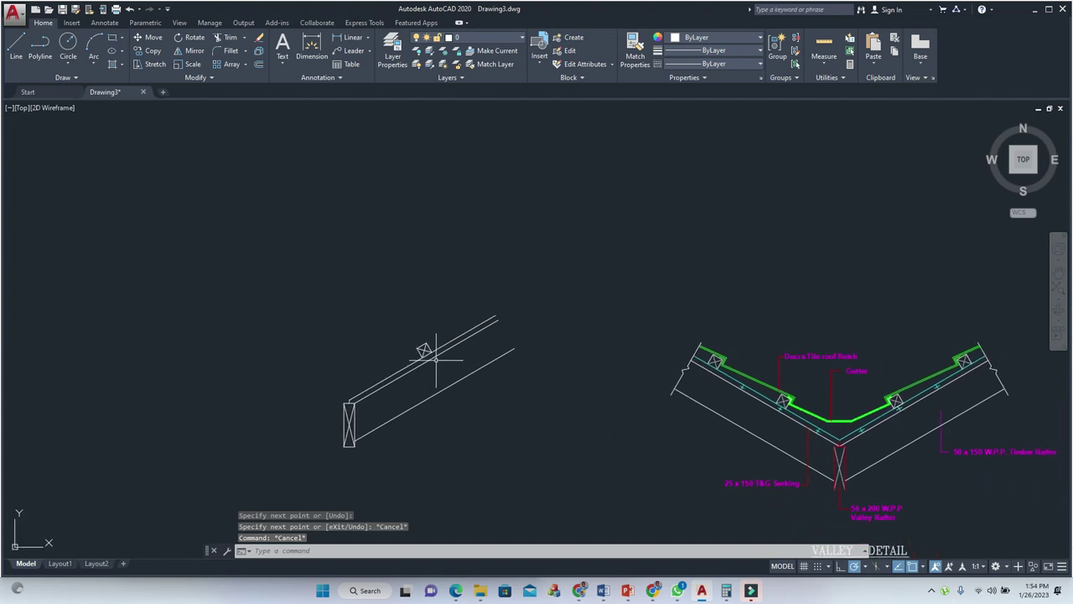
{"action": "scroll", "coordinate": [435, 359], "scroll_direction": "up", "scroll_amount": 4}
{"action": "left_click", "coordinate": [505, 289]}
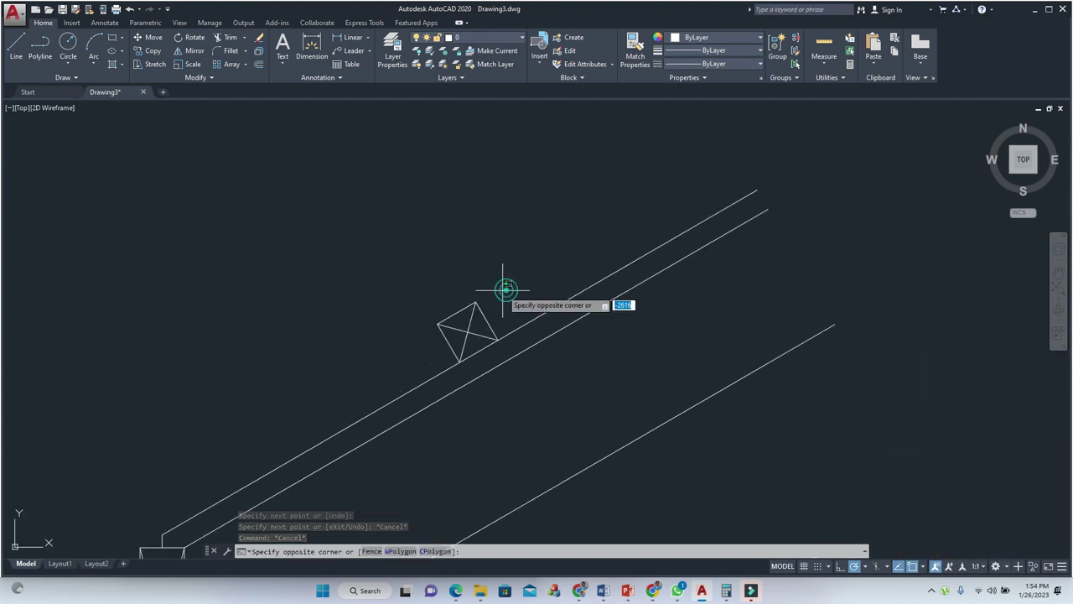
{"action": "left_click", "coordinate": [412, 327]}
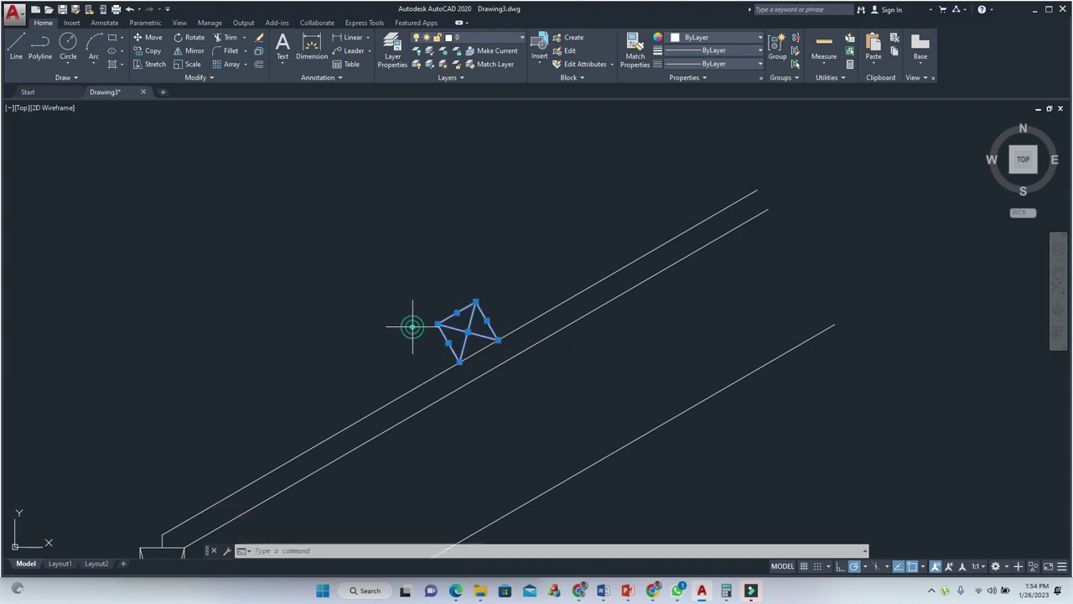
{"action": "key", "text": "Return"}
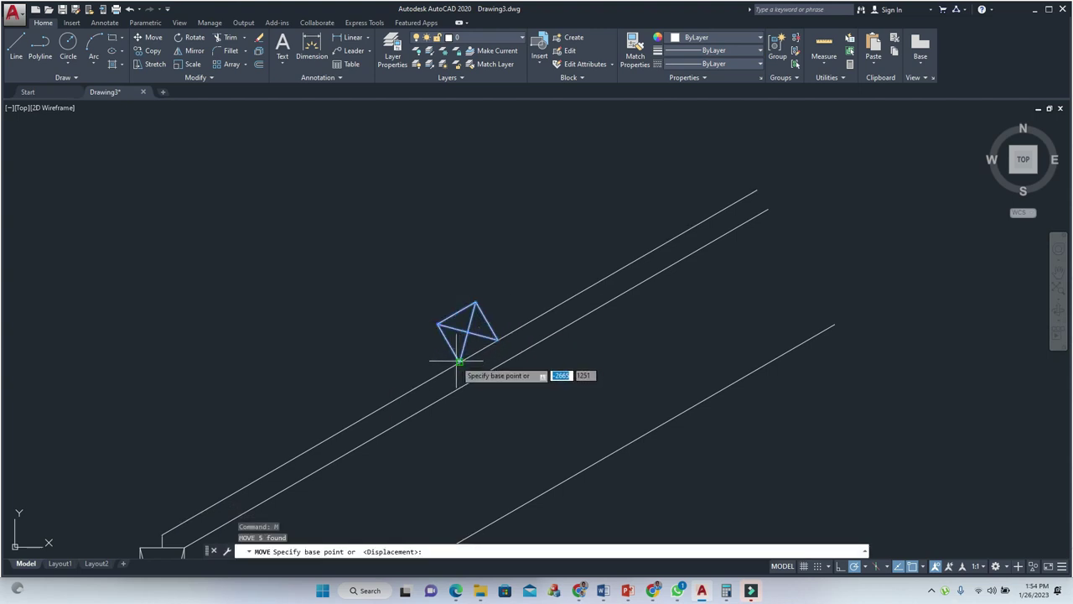
{"action": "left_click", "coordinate": [448, 343]}
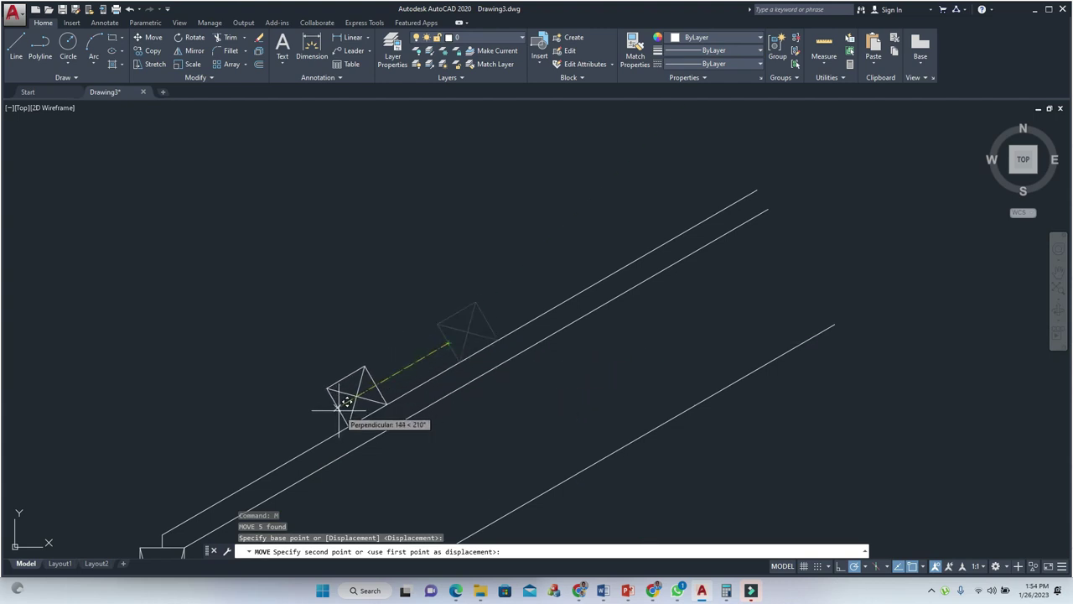
{"action": "left_click", "coordinate": [323, 409]}
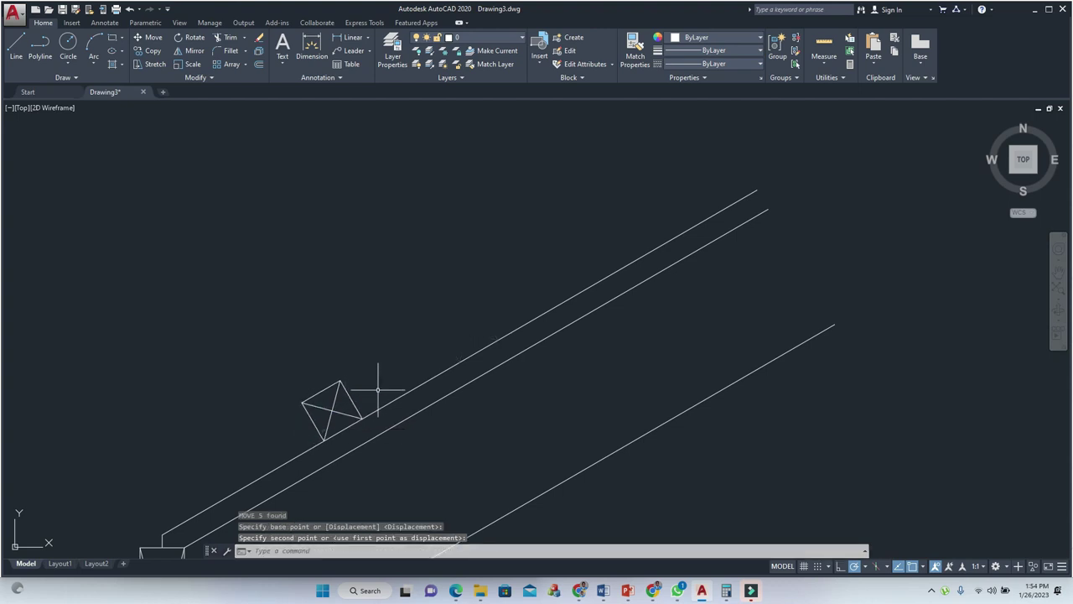
Copy the batten 600 units up the rafter with CP.
{"action": "left_click", "coordinate": [310, 387]}
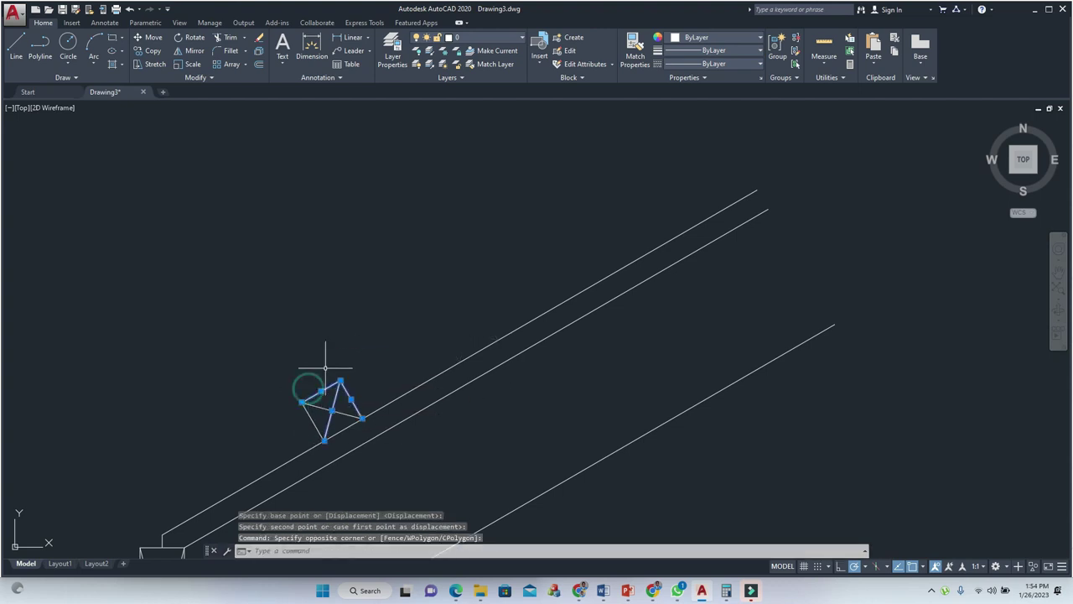
{"action": "left_click", "coordinate": [282, 413]}
{"action": "type", "text": "cp"}
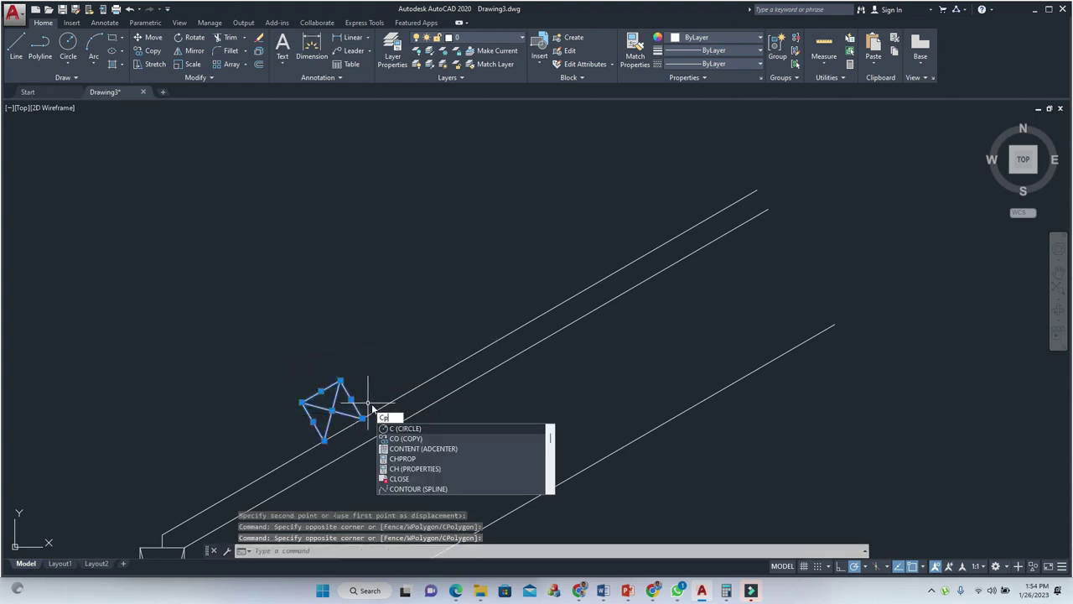
{"action": "key", "text": "Return"}
{"action": "left_click", "coordinate": [331, 411]}
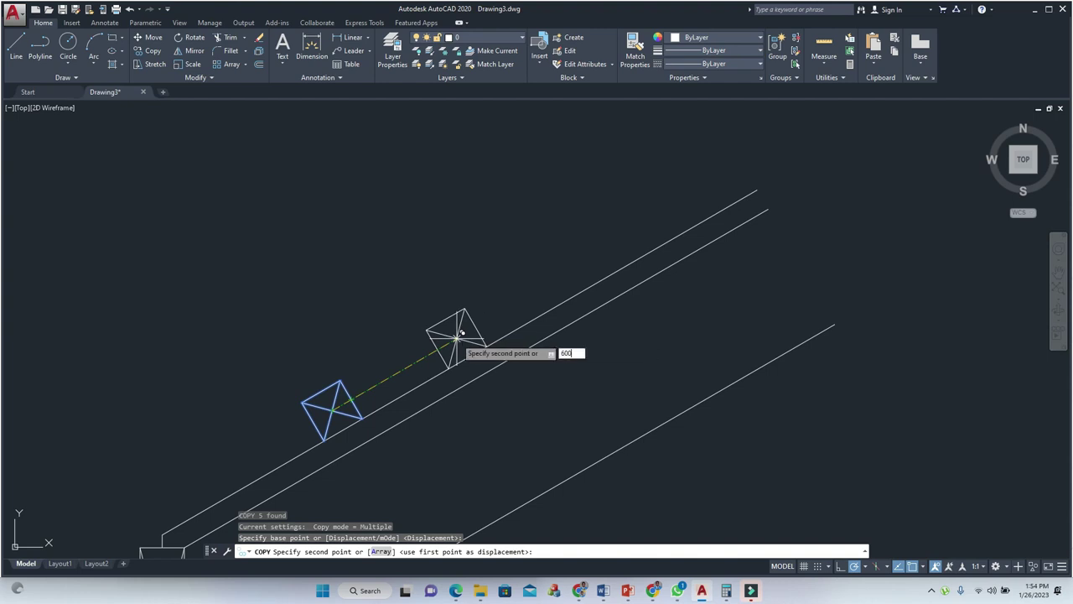
{"action": "key", "text": "Return"}
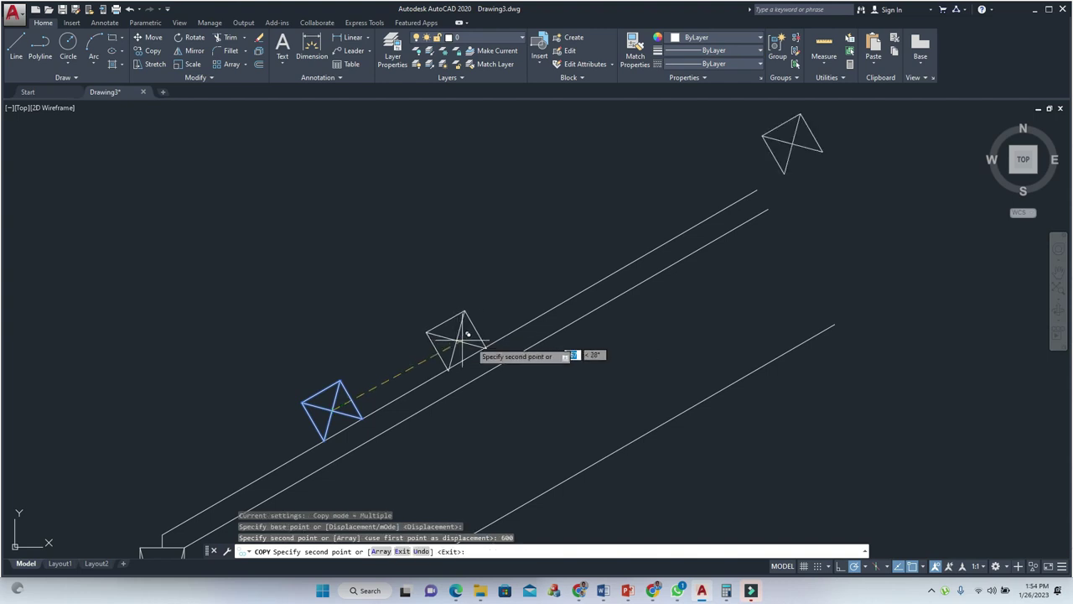
{"action": "key", "text": "Escape"}
Reselect the upper batten copy for a move, then cancel it, leaving it in place.
{"action": "scroll", "coordinate": [553, 356], "scroll_direction": "down", "scroll_amount": 5}
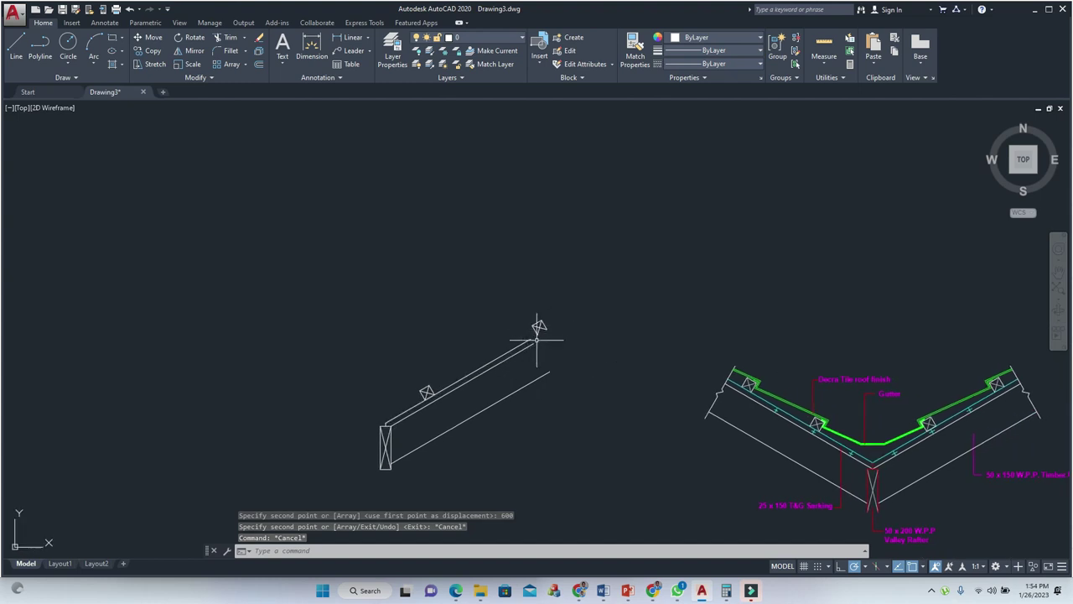
{"action": "scroll", "coordinate": [540, 334], "scroll_direction": "up", "scroll_amount": 3}
{"action": "left_click", "coordinate": [574, 277]}
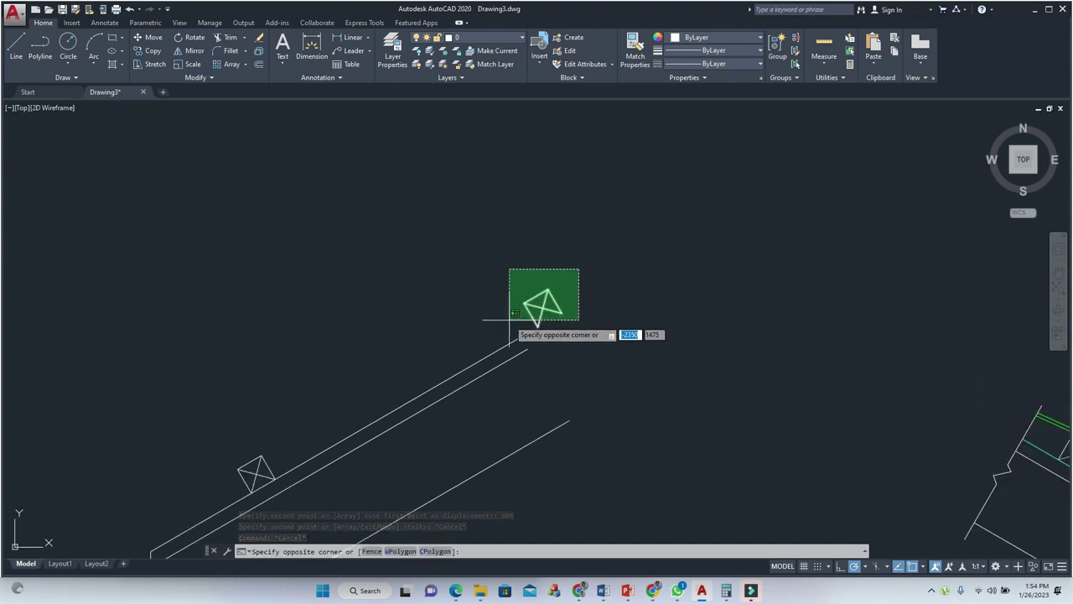
{"action": "left_click", "coordinate": [509, 334]}
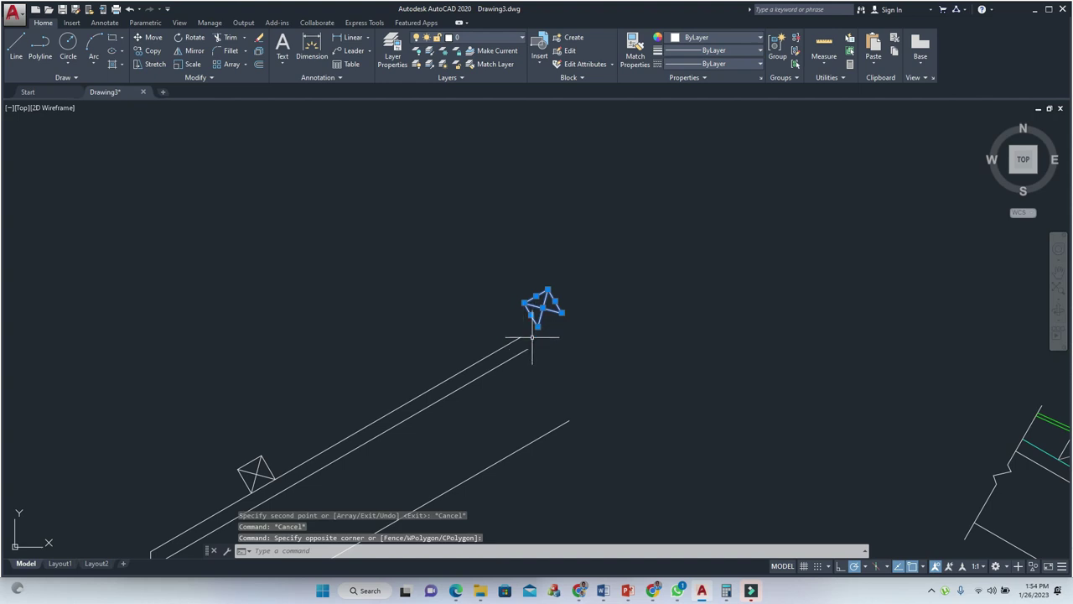
{"action": "key", "text": "Return"}
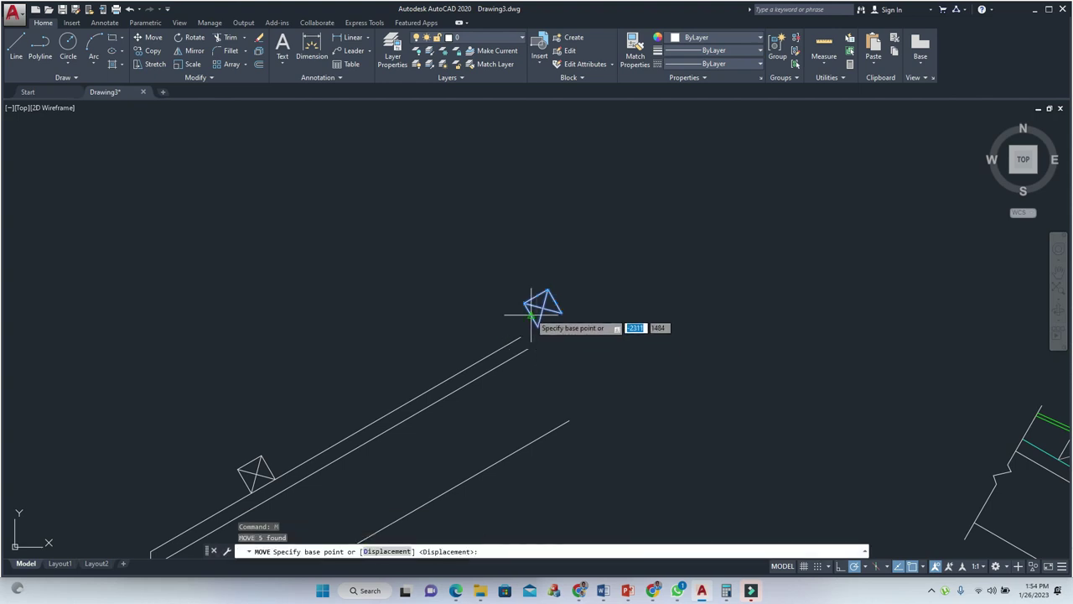
{"action": "left_click", "coordinate": [533, 316]}
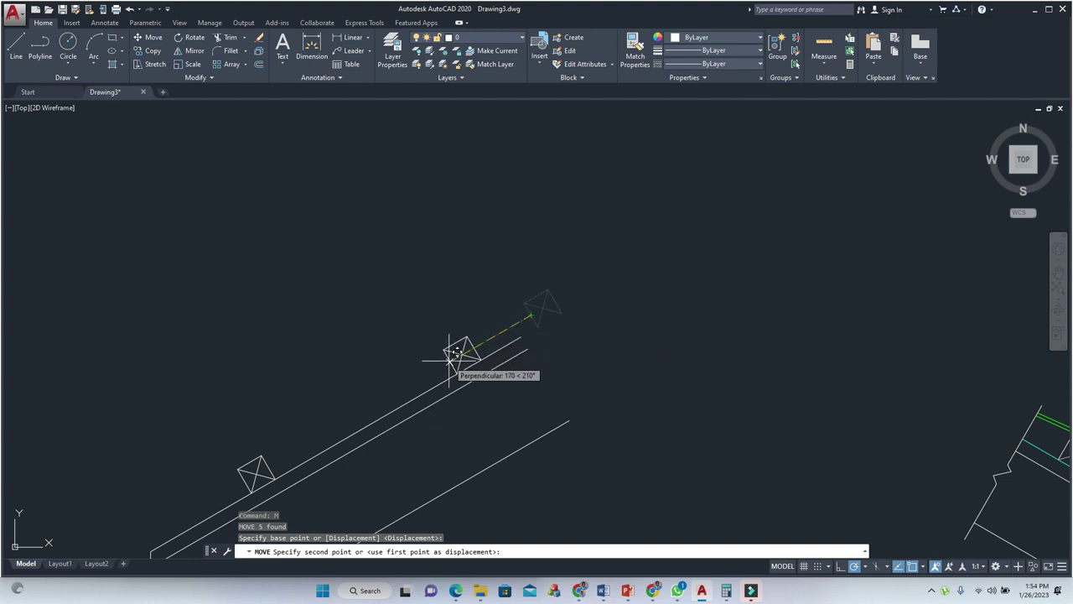
{"action": "key", "text": "Escape"}
{"action": "key", "text": "Escape"}
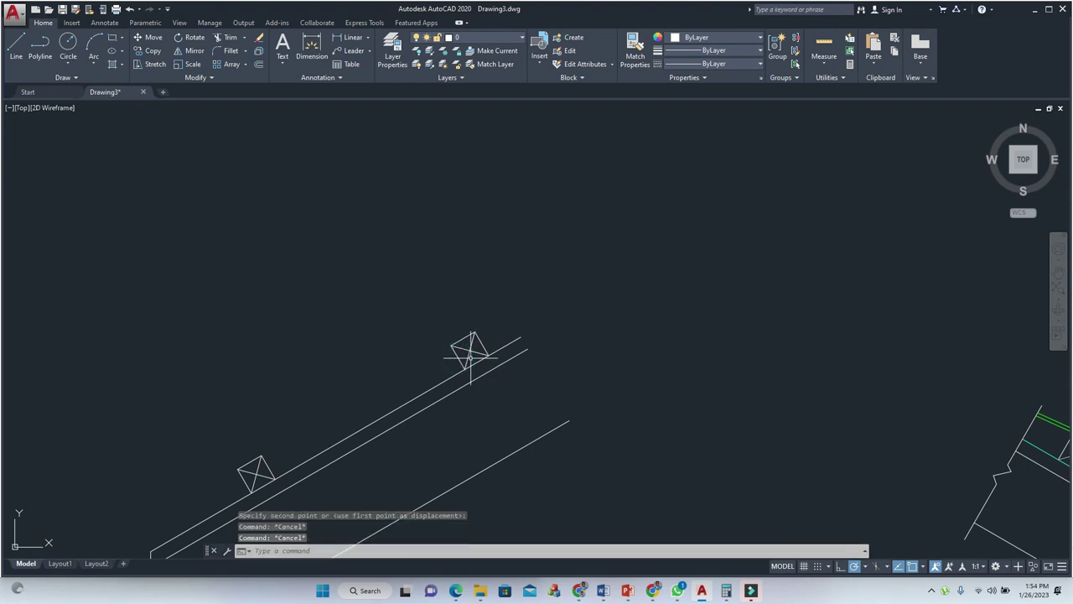
{"action": "scroll", "coordinate": [471, 356], "scroll_direction": "down", "scroll_amount": 3}
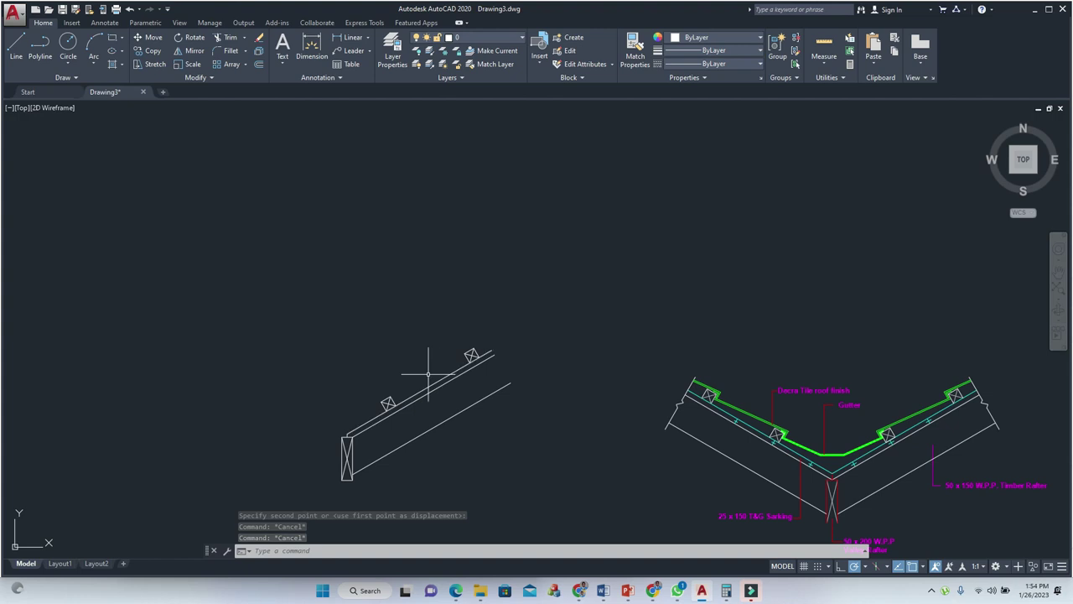
{"action": "scroll", "coordinate": [376, 430], "scroll_direction": "up", "scroll_amount": 3}
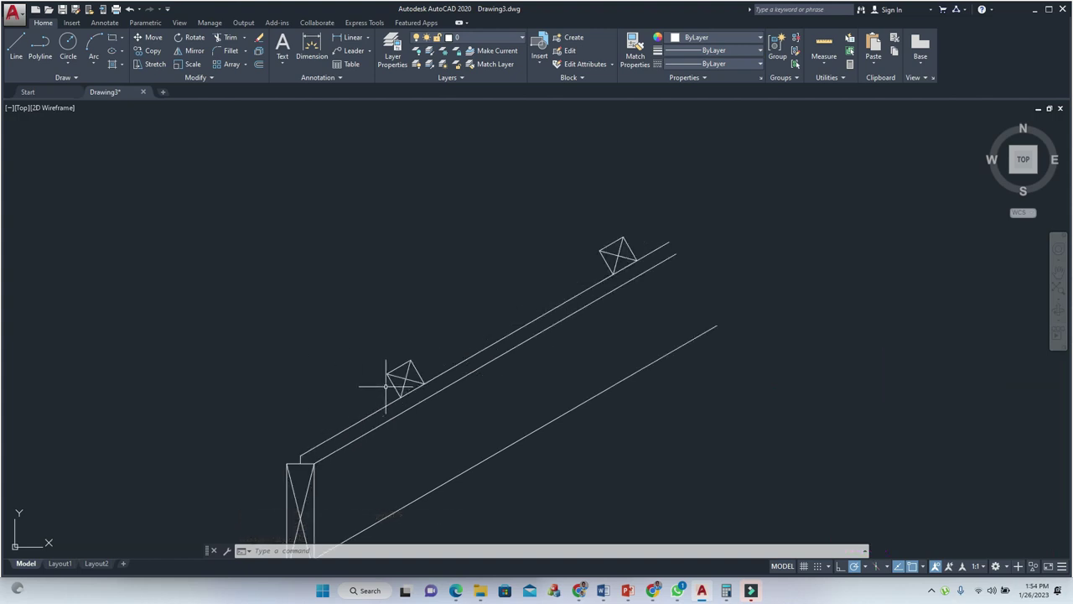
Offset the batten's side and top edges by 12, undoing the top-edge offset.
{"action": "key", "text": "Return"}
{"action": "type", "text": "12"}
{"action": "key", "text": "Return"}
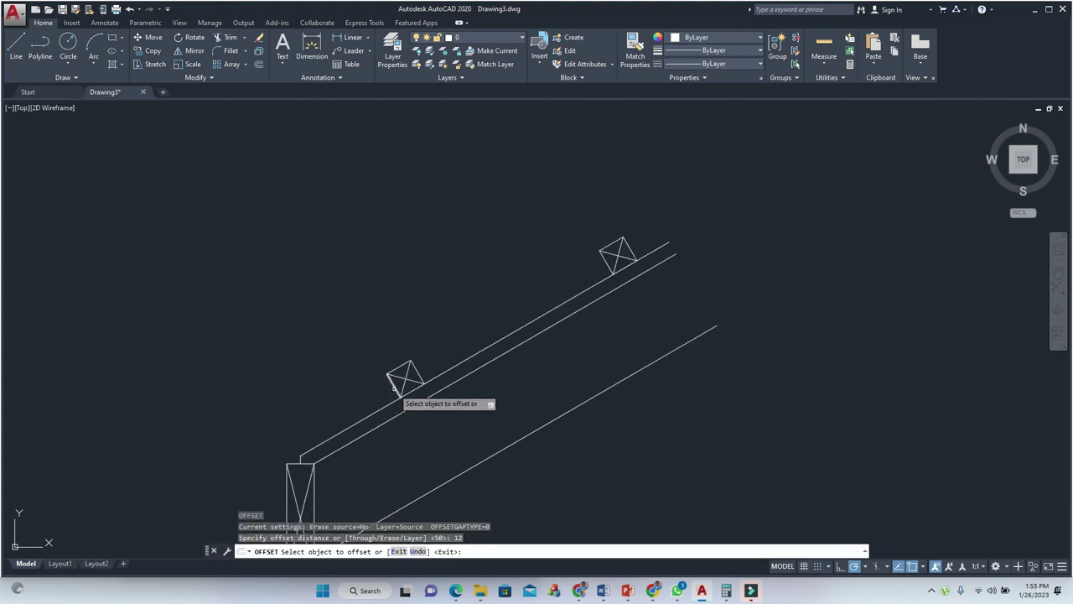
{"action": "left_click", "coordinate": [394, 386]}
{"action": "left_click", "coordinate": [379, 390]}
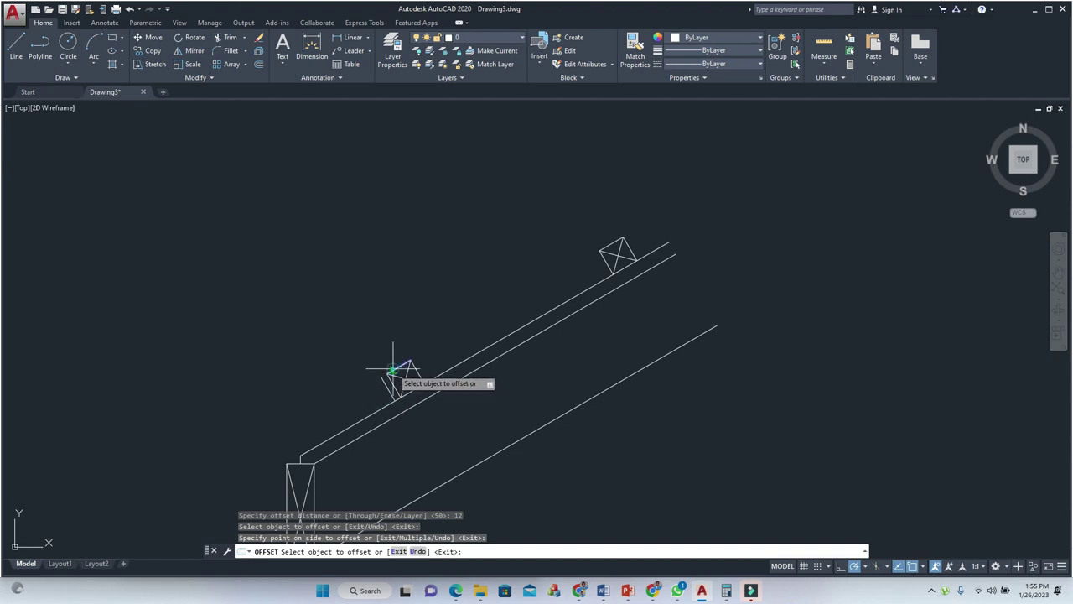
{"action": "left_click", "coordinate": [392, 369]}
{"action": "left_click", "coordinate": [390, 365]}
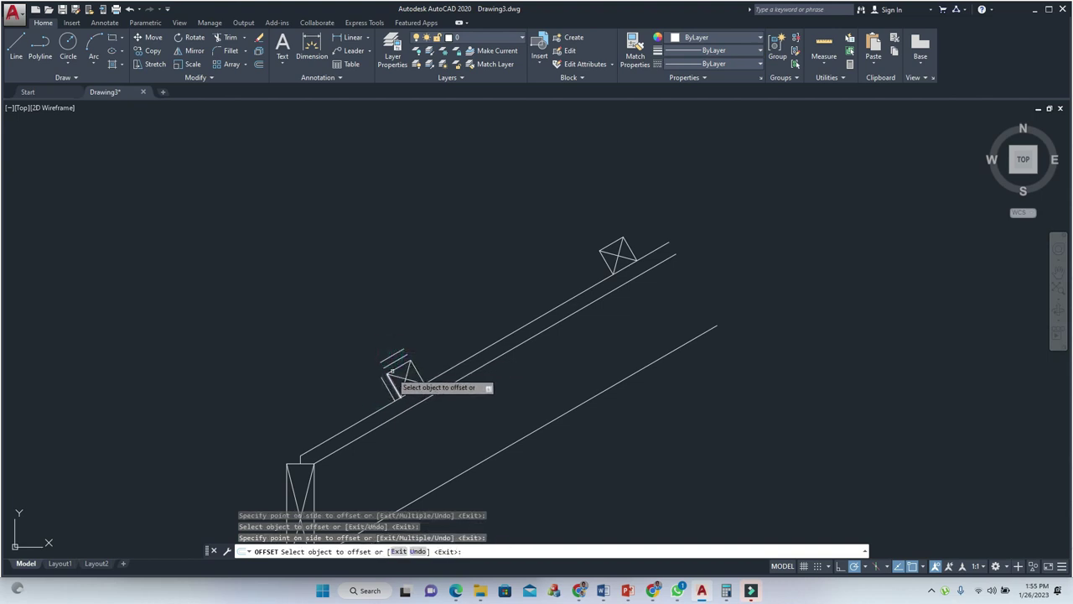
{"action": "key", "text": "ctrl+z"}
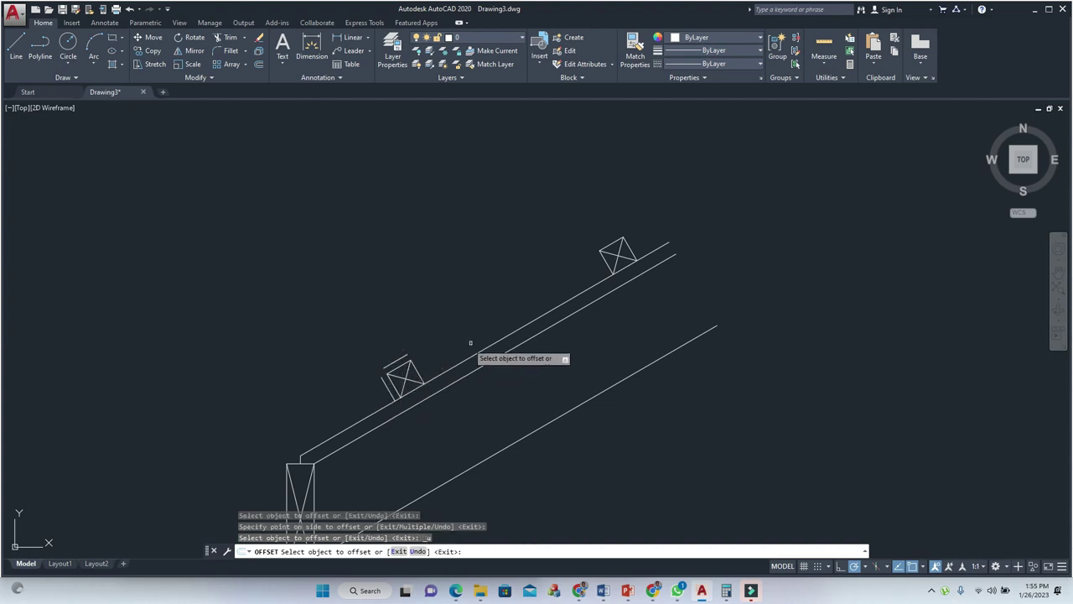
Offset the rafter's upper line 12 units to its upper side.
{"action": "scroll", "coordinate": [496, 356], "scroll_direction": "down", "scroll_amount": 2}
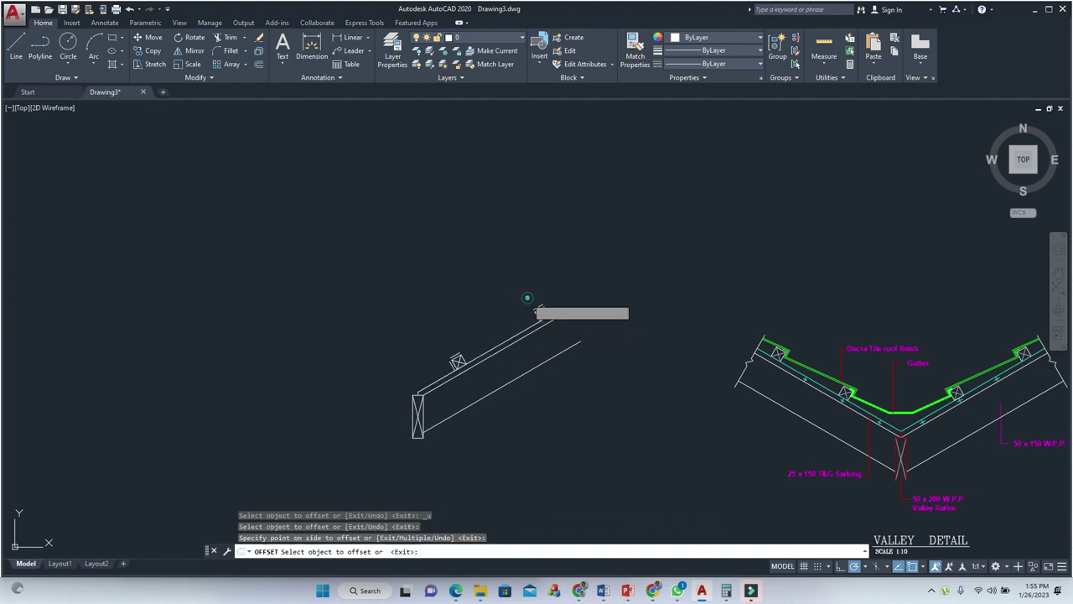
{"action": "left_click", "coordinate": [535, 324]}
{"action": "left_click", "coordinate": [504, 319]}
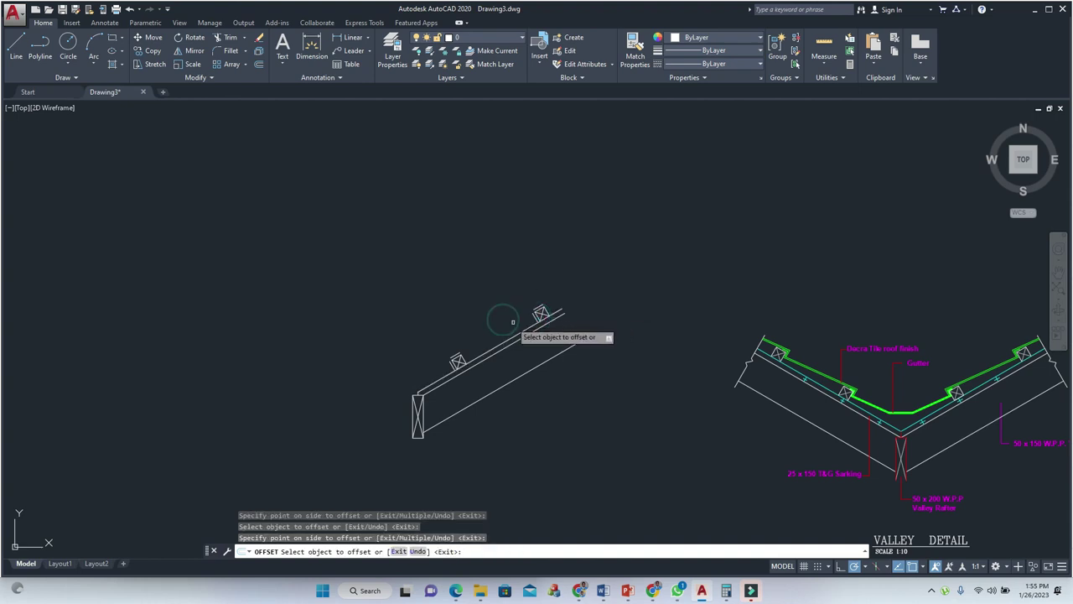
{"action": "scroll", "coordinate": [537, 312], "scroll_direction": "up", "scroll_amount": 3}
{"action": "key", "text": "Escape"}
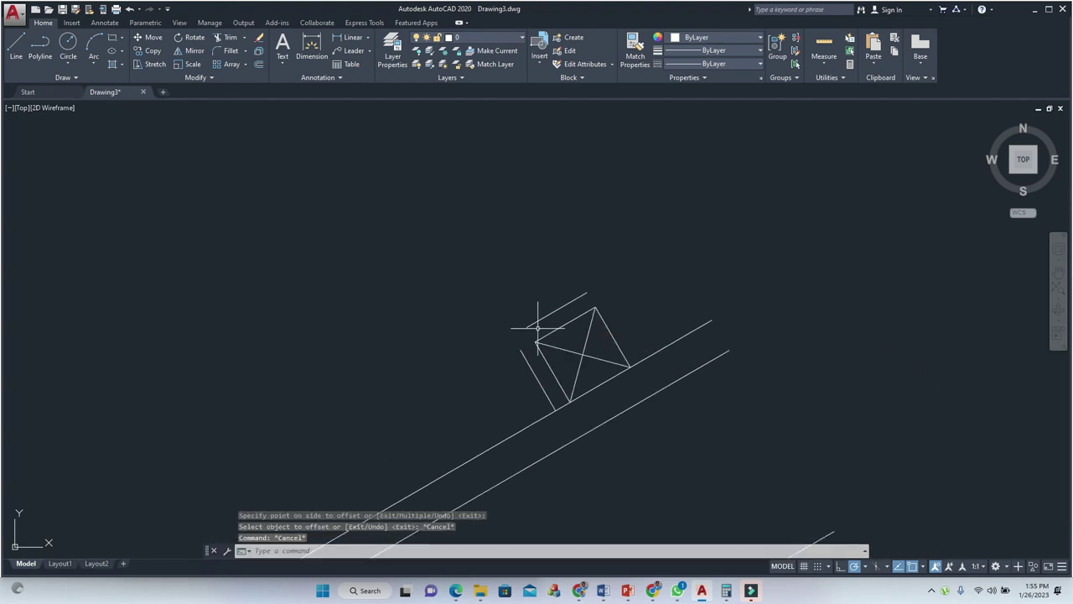
Draw a short line from the upper batten area to a snap point lower on the rafter.
{"action": "key", "text": "Return"}
{"action": "left_click", "coordinate": [546, 374]}
{"action": "scroll", "coordinate": [536, 371], "scroll_direction": "down", "scroll_amount": 3}
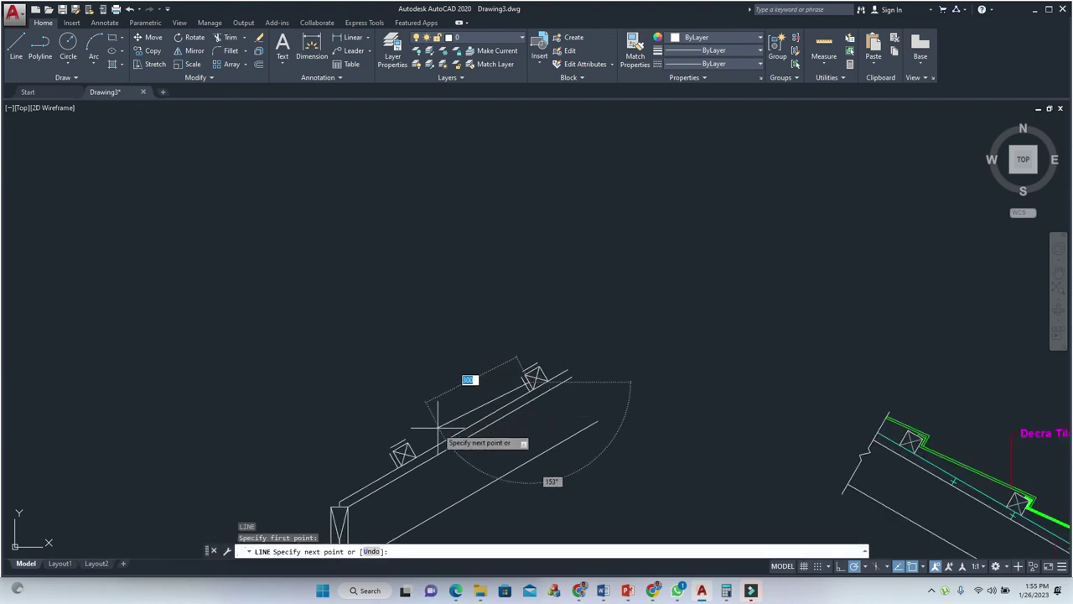
{"action": "scroll", "coordinate": [437, 430], "scroll_direction": "up", "scroll_amount": 2}
{"action": "left_click", "coordinate": [387, 451]}
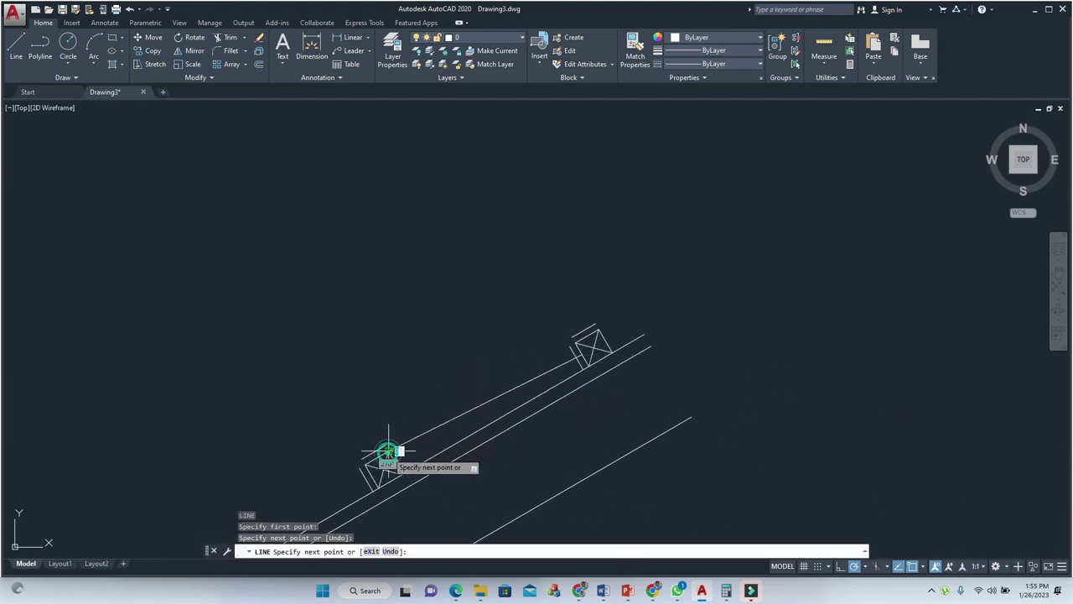
{"action": "key", "text": "Escape"}
{"action": "key", "text": "Escape"}
{"action": "scroll", "coordinate": [509, 404], "scroll_direction": "up", "scroll_amount": 1}
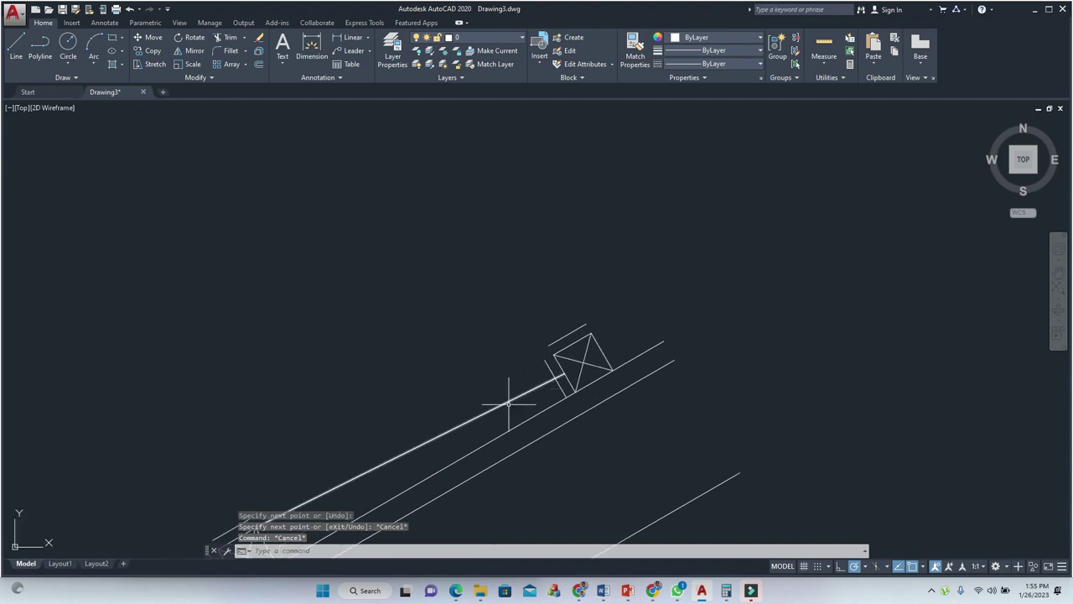
{"action": "type", "text": "o"}
{"action": "key", "text": "Return"}
{"action": "key", "text": "Return"}
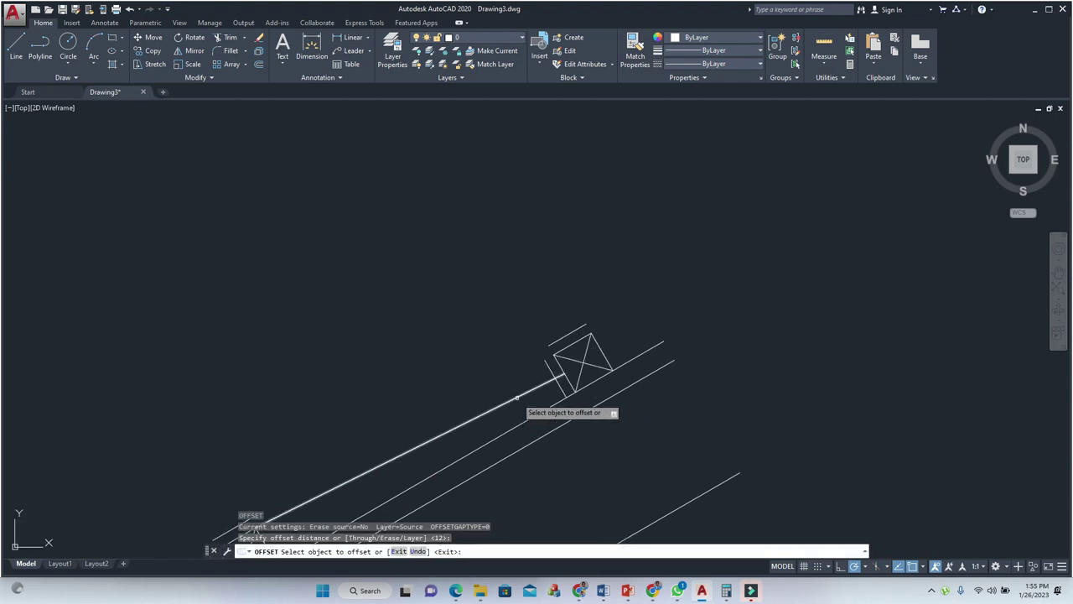
Offset the roof line upward and fillet its corner with the short line.
{"action": "left_click", "coordinate": [516, 397]}
{"action": "left_click", "coordinate": [498, 366]}
{"action": "key", "text": "Escape"}
{"action": "key", "text": "Escape"}
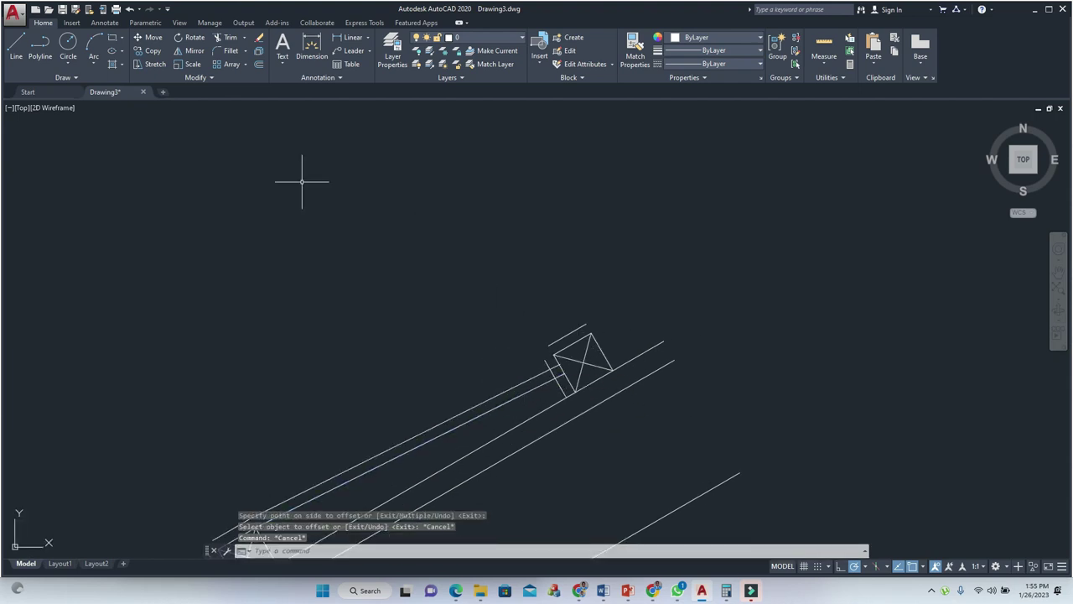
{"action": "left_click", "coordinate": [229, 51]}
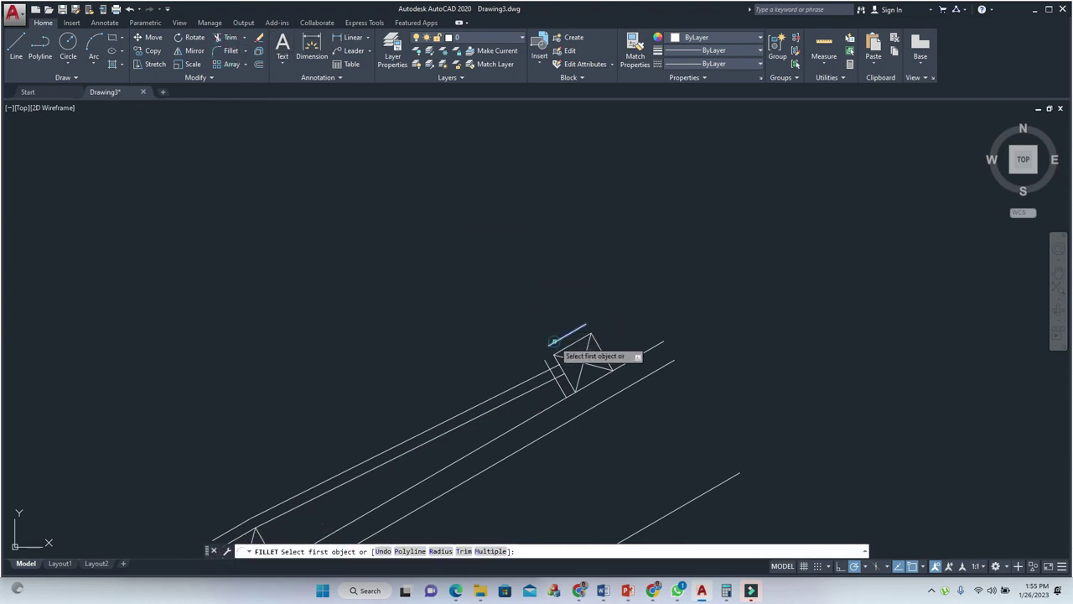
{"action": "left_click", "coordinate": [554, 341]}
{"action": "left_click", "coordinate": [546, 362]}
{"action": "key", "text": "Return"}
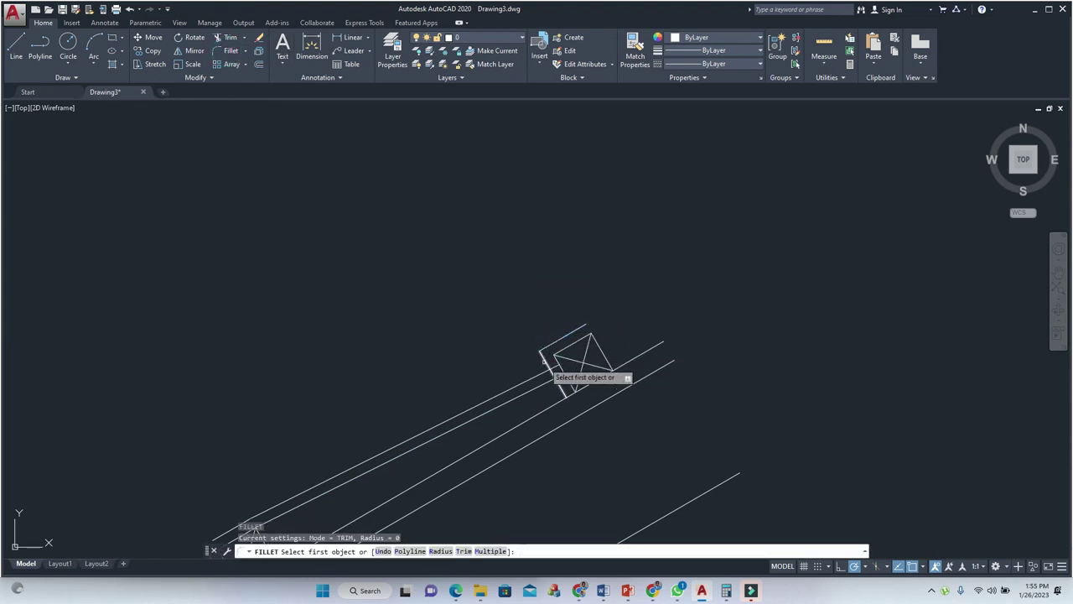
{"action": "left_click", "coordinate": [545, 360]}
{"action": "key", "text": "Escape"}
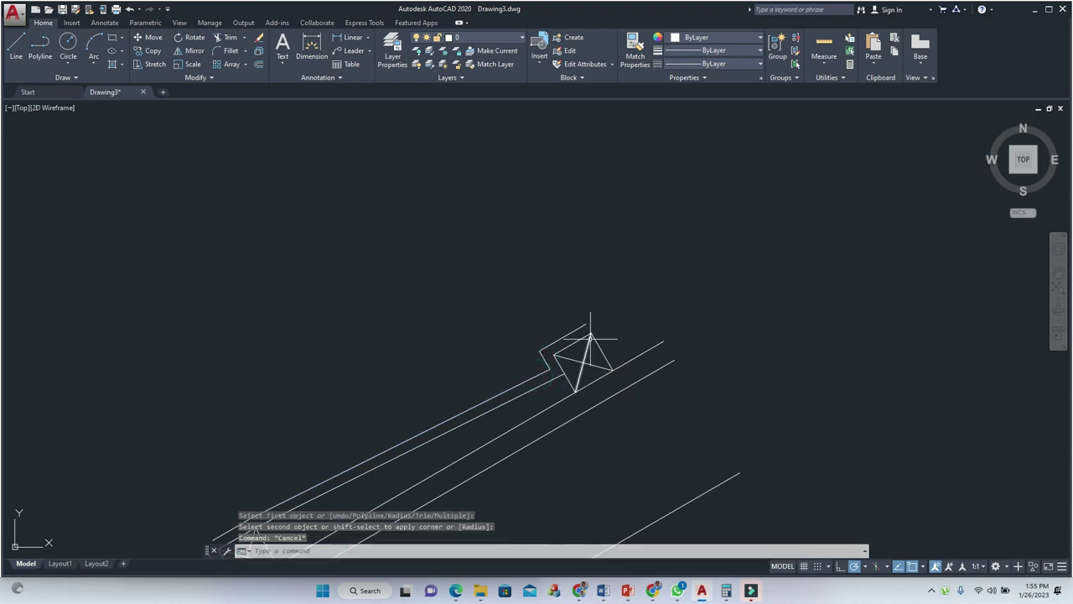
Draw a short closing line across the step over the upper batten.
{"action": "type", "text": "l"}
{"action": "key", "text": "Return"}
{"action": "left_click", "coordinate": [585, 335]}
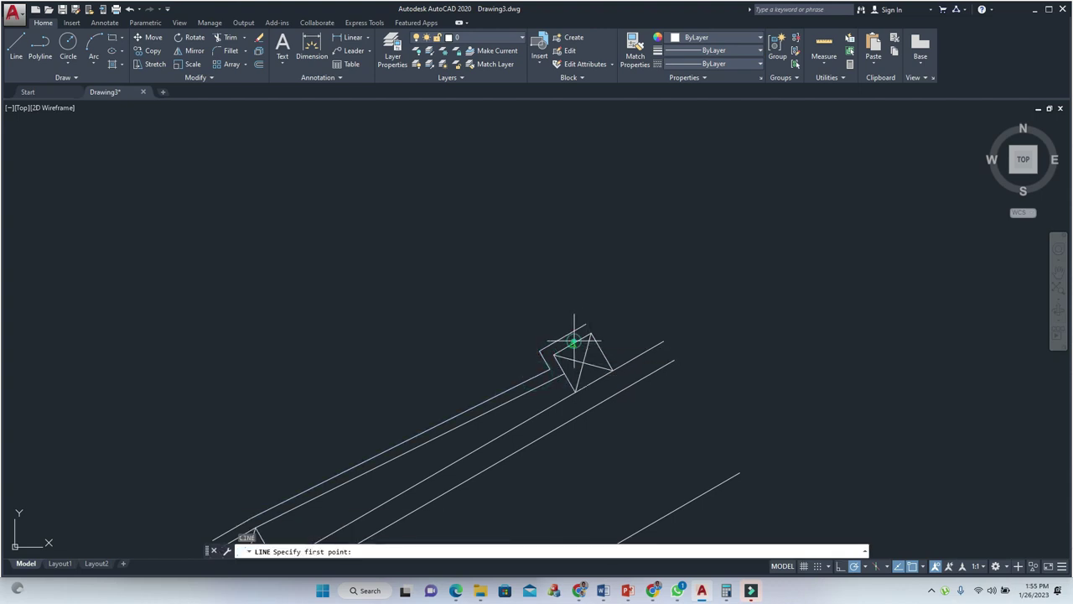
{"action": "left_click", "coordinate": [569, 334]}
{"action": "key", "text": "Escape"}
{"action": "key", "text": "Escape"}
Trim the overhanging end of the upper roof line at the joint.
{"action": "scroll", "coordinate": [570, 331], "scroll_direction": "up", "scroll_amount": 3}
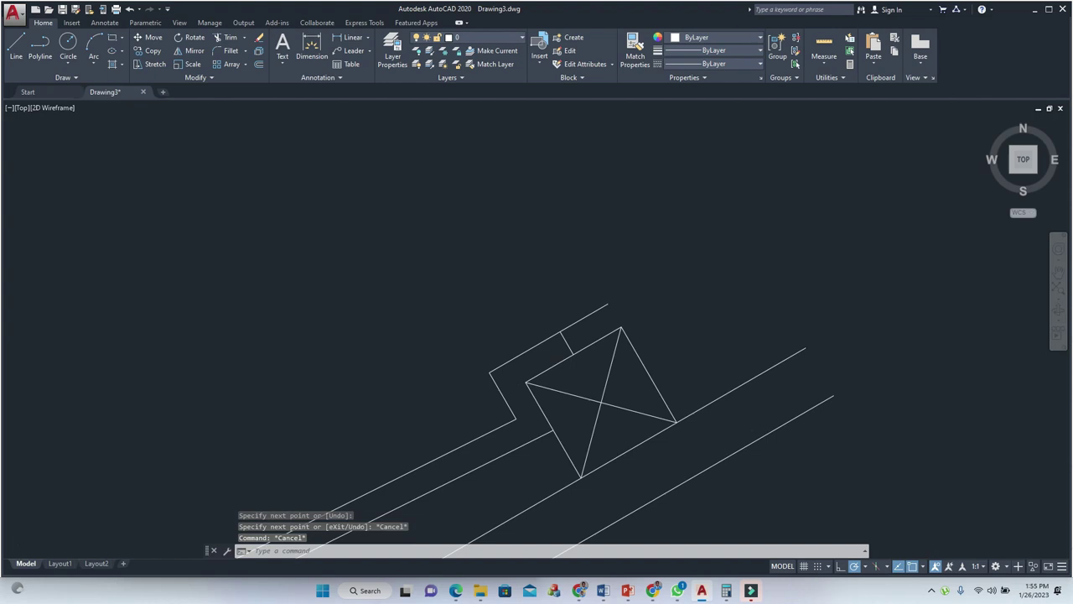
{"action": "left_click", "coordinate": [563, 296]}
{"action": "left_click", "coordinate": [531, 342]}
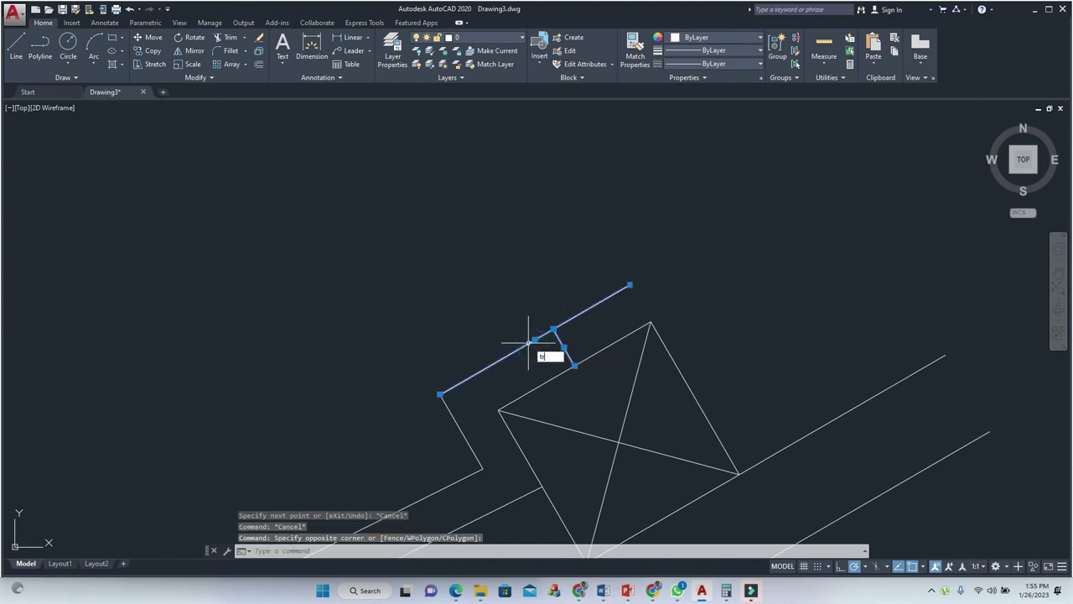
{"action": "type", "text": "tr"}
{"action": "key", "text": "Return"}
{"action": "left_click", "coordinate": [587, 314]}
{"action": "key", "text": "Escape"}
{"action": "scroll", "coordinate": [667, 302], "scroll_direction": "down", "scroll_amount": 5}
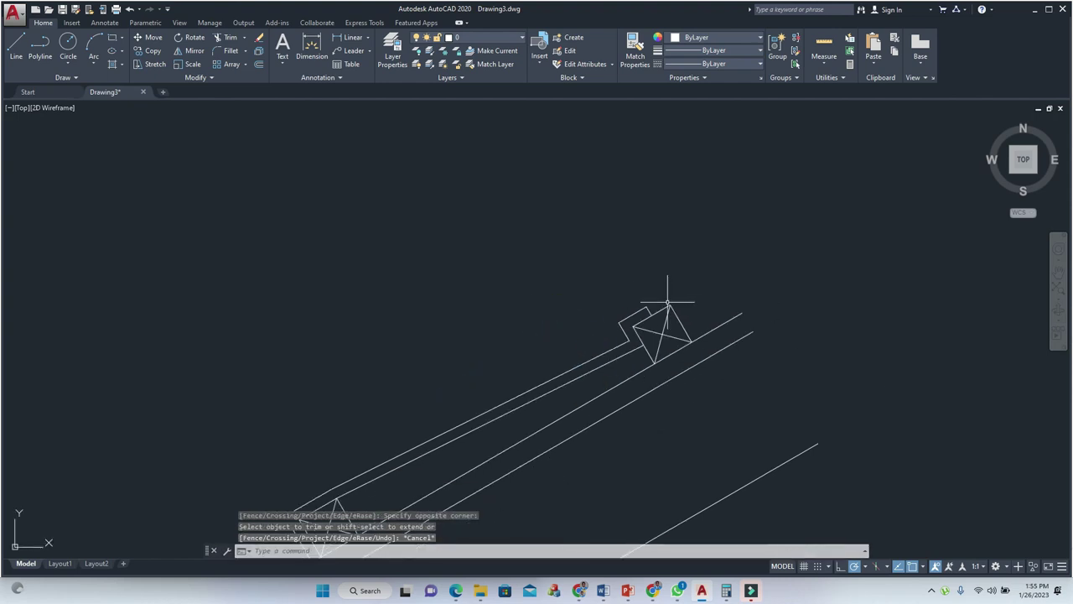
{"action": "scroll", "coordinate": [554, 418], "scroll_direction": "down", "scroll_amount": 3}
{"action": "scroll", "coordinate": [551, 419], "scroll_direction": "up", "scroll_amount": 4}
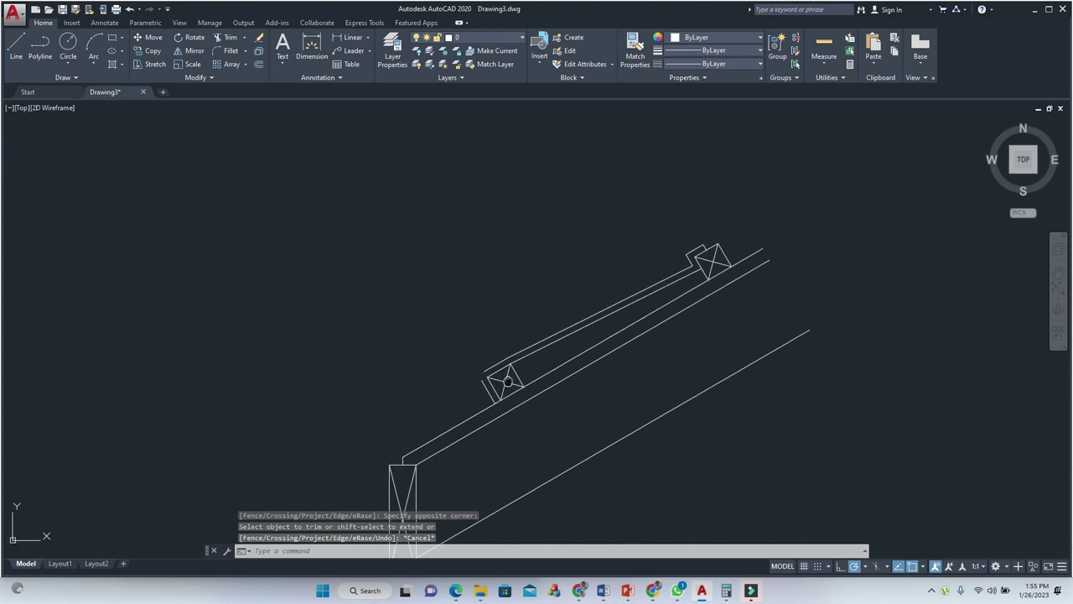
{"action": "middle_click_drag", "start_coordinate": [507, 381], "coordinate": [526, 351]}
{"action": "scroll", "coordinate": [532, 331], "scroll_direction": "up", "scroll_amount": 2}
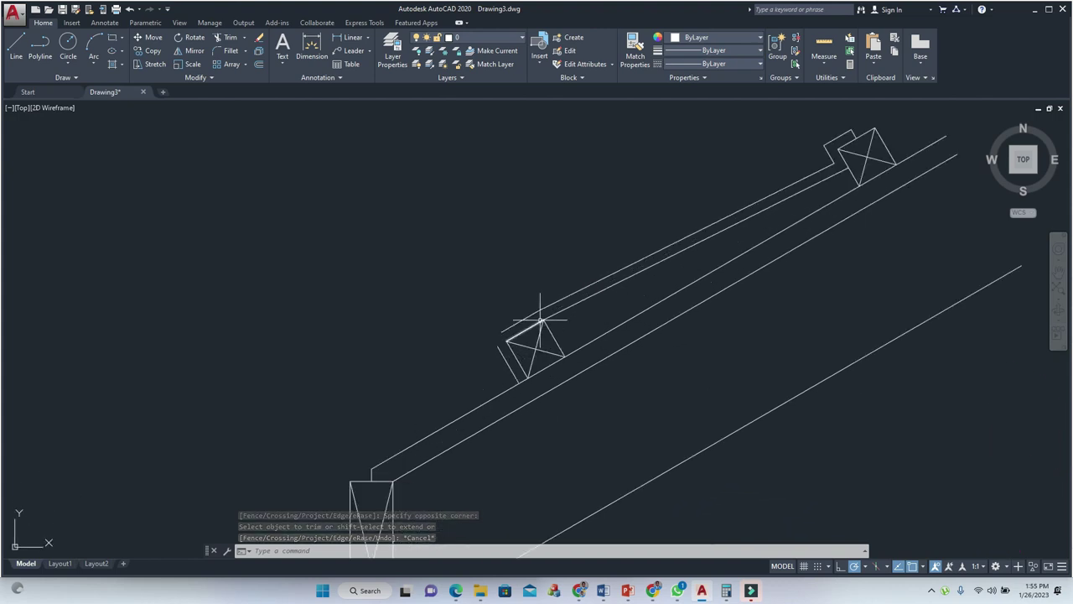
{"action": "scroll", "coordinate": [541, 321], "scroll_direction": "down", "scroll_amount": 4}
{"action": "middle_click_drag", "start_coordinate": [757, 403], "coordinate": [503, 352]}
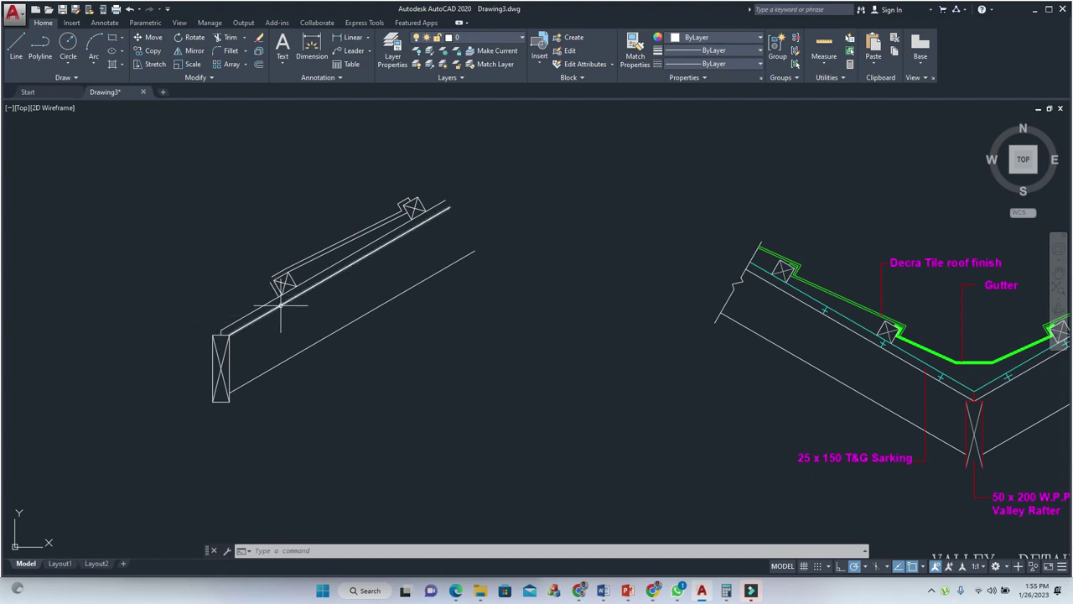
Offset the rafter line 12 units to its upper side at the lower batten.
{"action": "key", "text": "Return"}
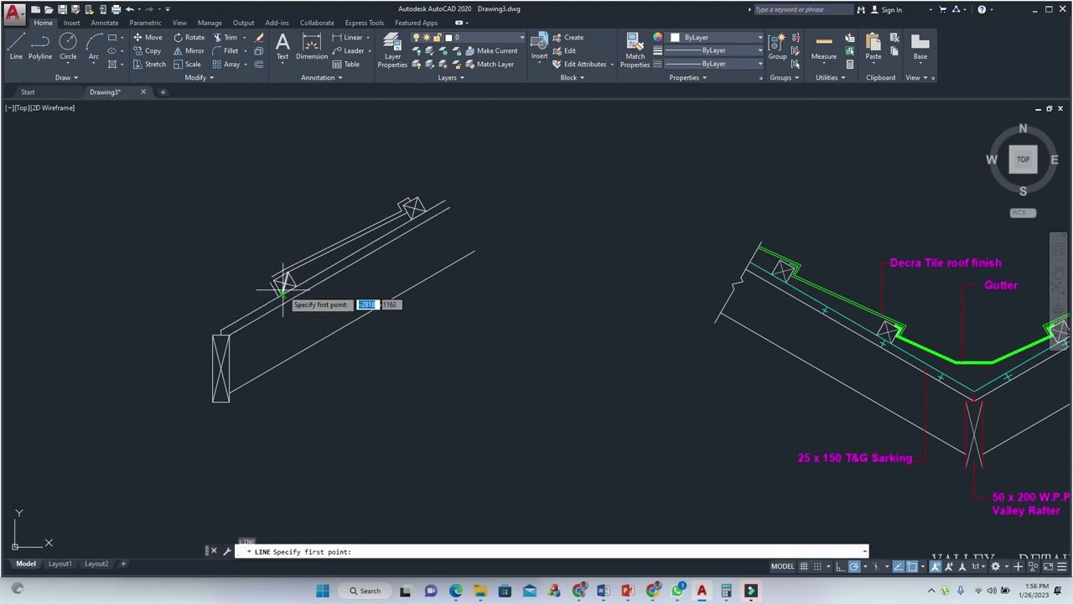
{"action": "left_click", "coordinate": [282, 285]}
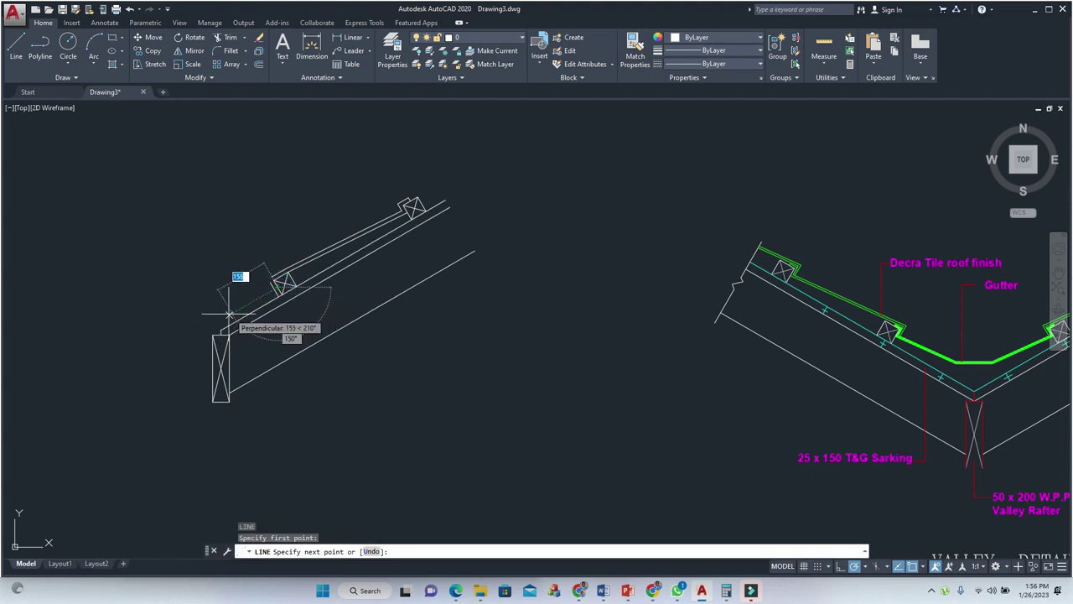
{"action": "key", "text": "Escape"}
{"action": "key", "text": "Escape"}
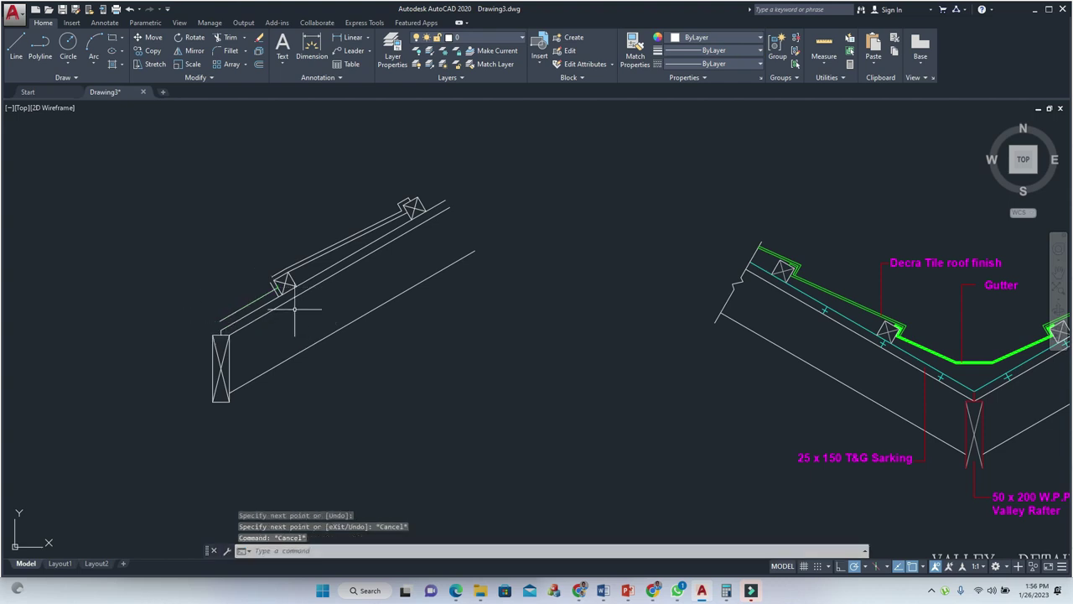
{"action": "scroll", "coordinate": [274, 290], "scroll_direction": "up", "scroll_amount": 3}
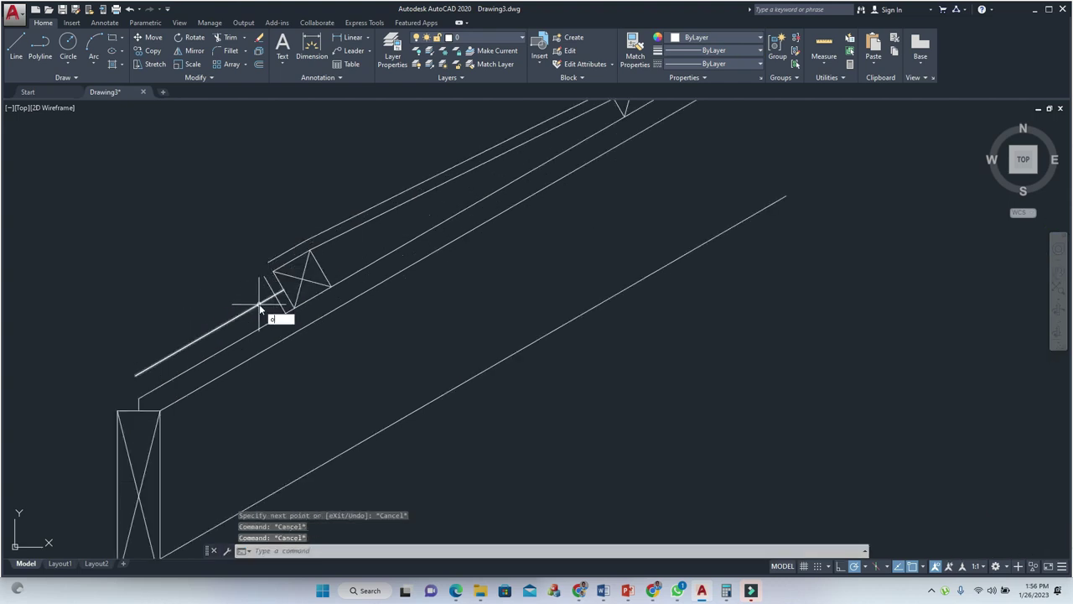
{"action": "key", "text": "Return"}
{"action": "key", "text": "Return"}
{"action": "left_click", "coordinate": [259, 306]}
{"action": "left_click", "coordinate": [238, 280]}
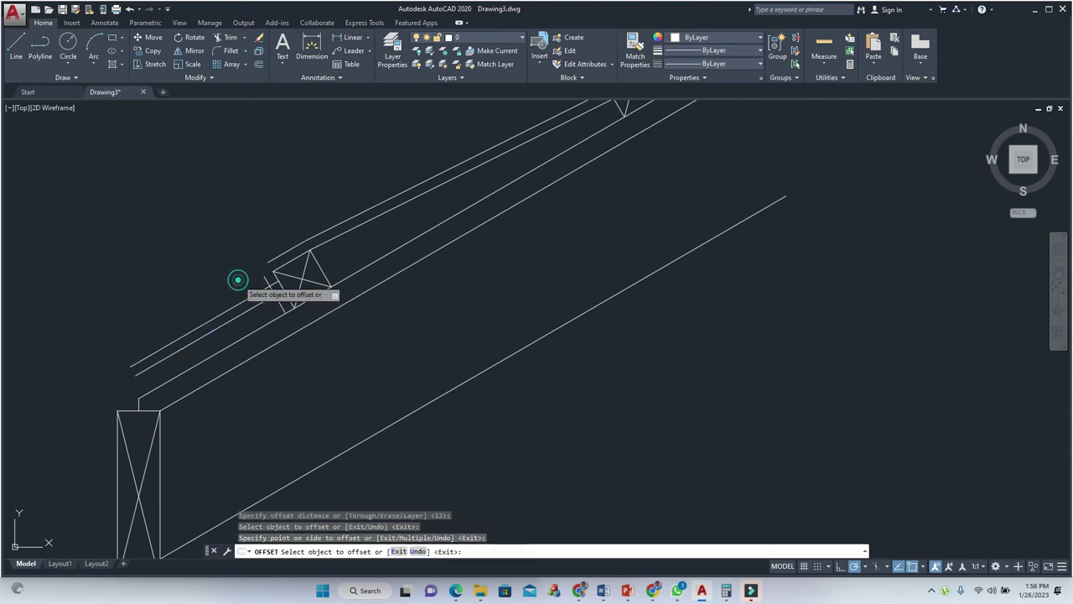
{"action": "key", "text": "Escape"}
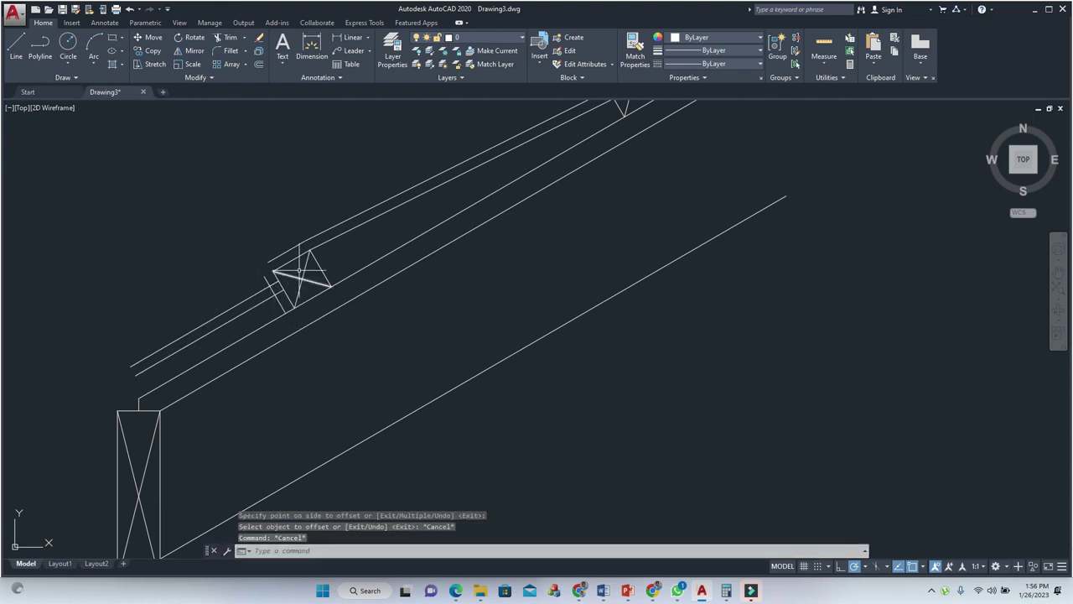
{"action": "type", "text": "o"}
{"action": "key", "text": "Return"}
{"action": "scroll", "coordinate": [299, 258], "scroll_direction": "down", "scroll_amount": 3}
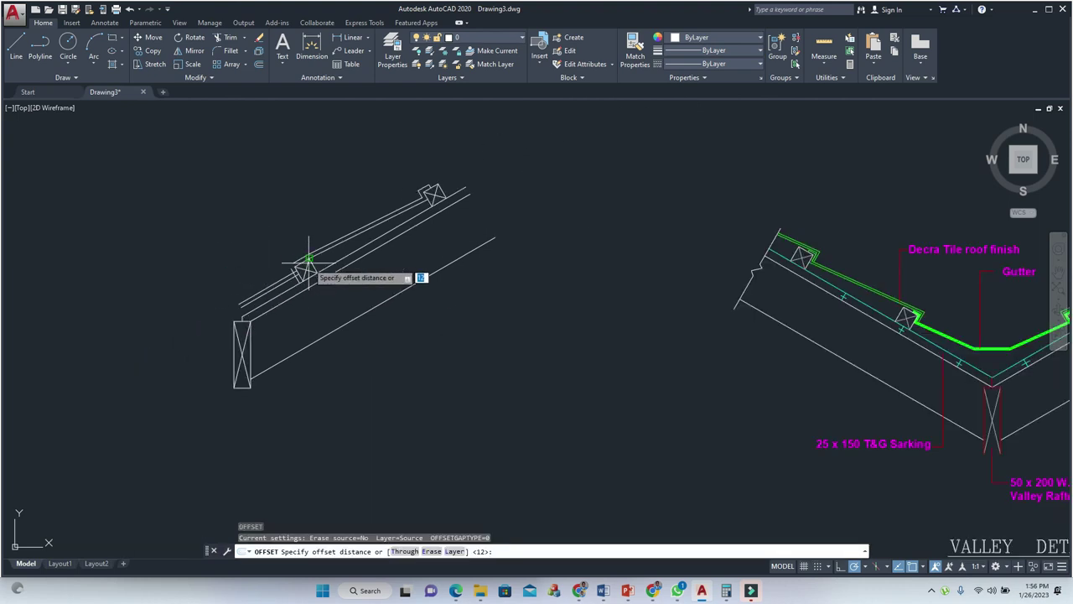
{"action": "scroll", "coordinate": [299, 260], "scroll_direction": "up", "scroll_amount": 3}
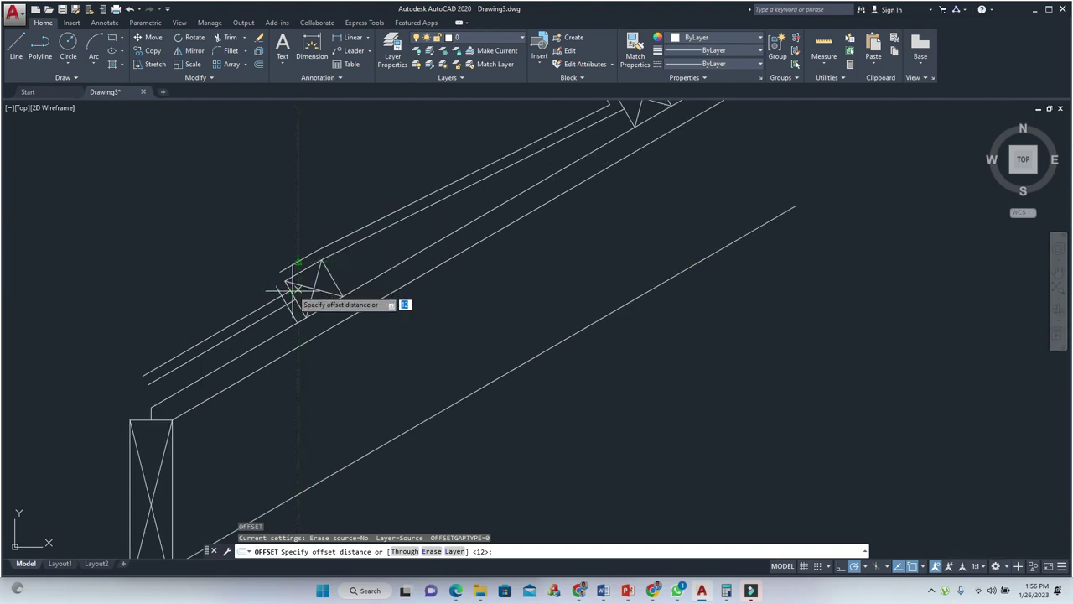
{"action": "key", "text": "Escape"}
Fillet the corners where the offset line meets the batten lines.
{"action": "left_click", "coordinate": [231, 50]}
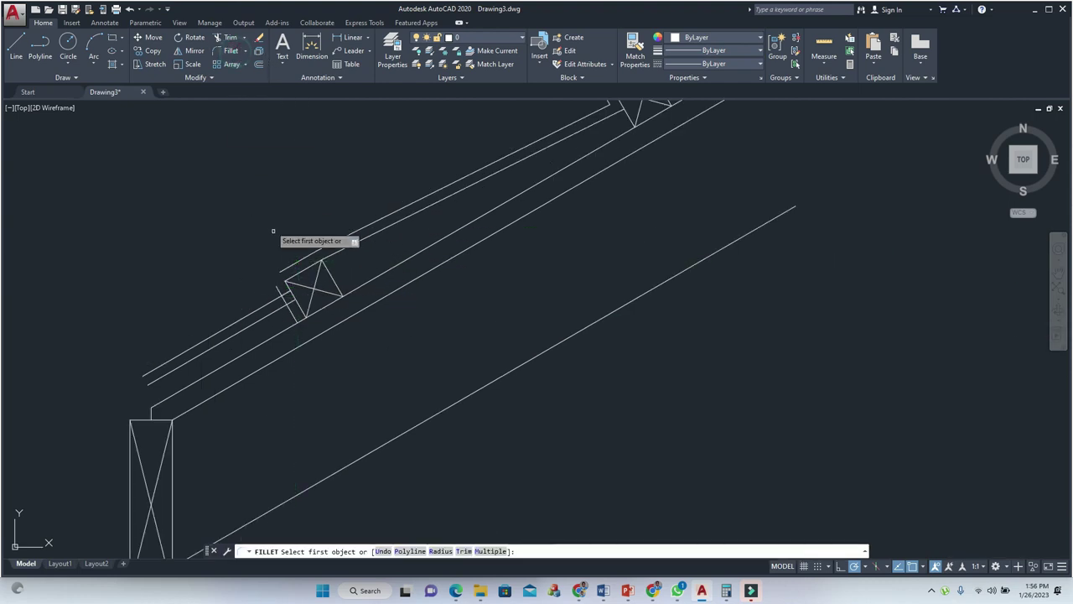
{"action": "left_click", "coordinate": [276, 297]}
{"action": "left_click", "coordinate": [277, 291]}
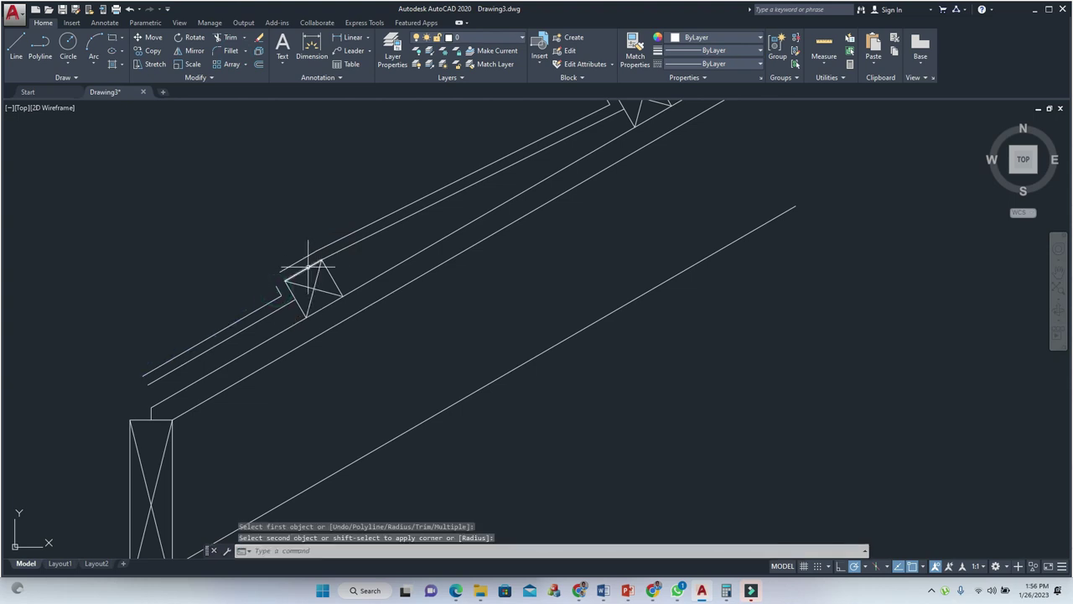
{"action": "key", "text": "Return"}
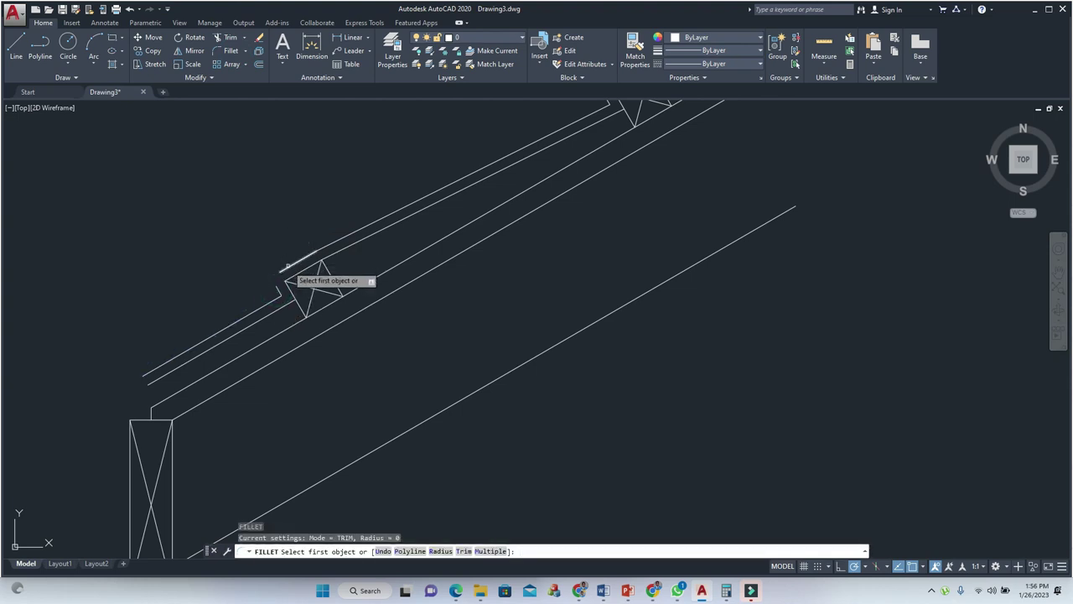
{"action": "left_click", "coordinate": [287, 267]}
{"action": "left_click", "coordinate": [276, 284]}
{"action": "left_click", "coordinate": [275, 288]}
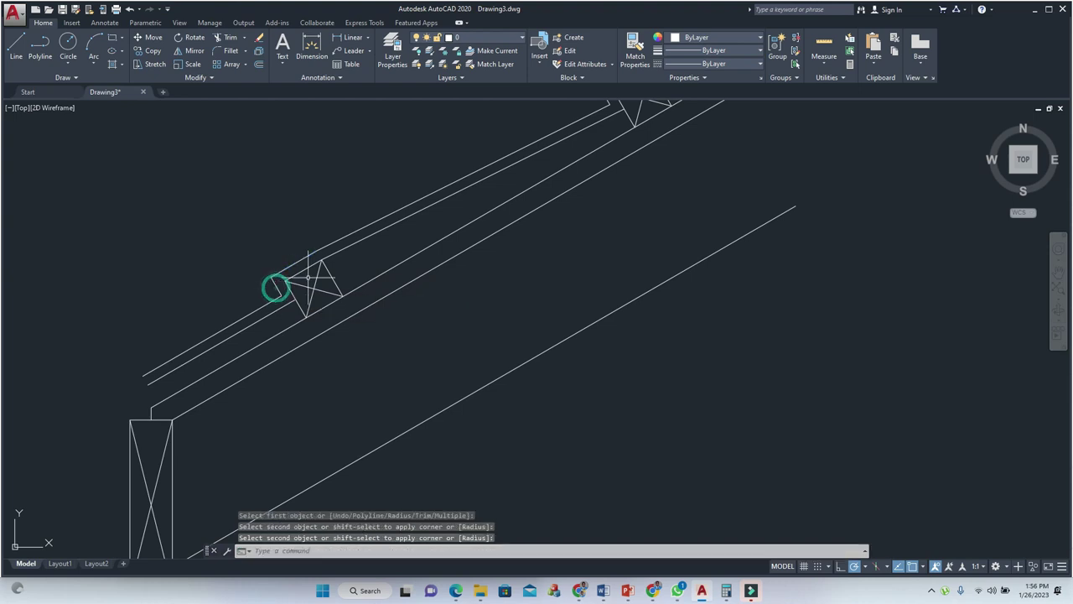
{"action": "key", "text": "Escape"}
{"action": "key", "text": "Escape"}
Draw the short closing line up from the batten corner.
{"action": "type", "text": "l"}
{"action": "key", "text": "Return"}
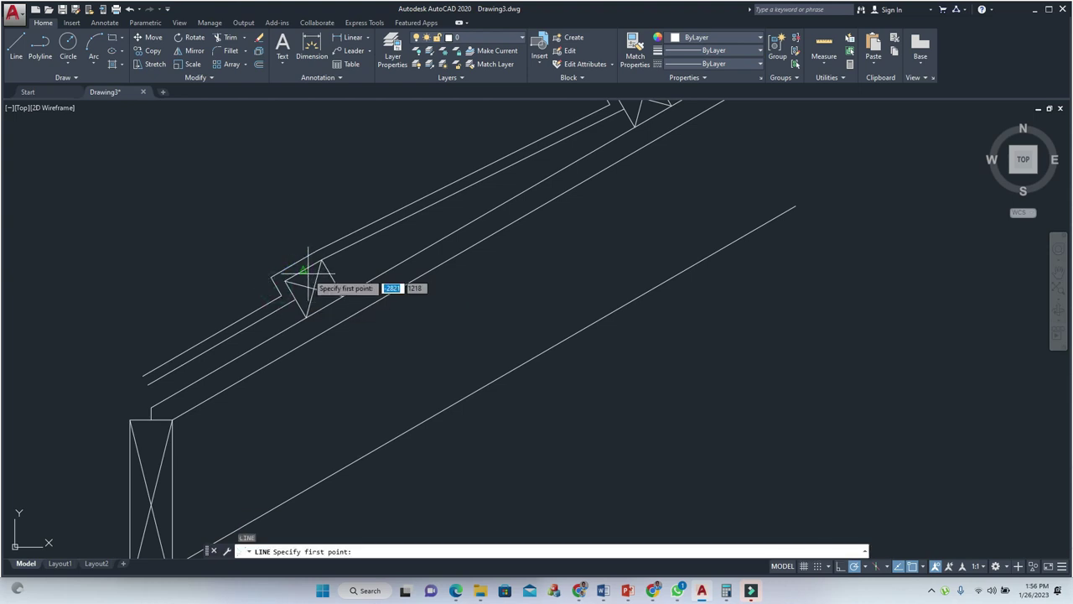
{"action": "left_click", "coordinate": [301, 269]}
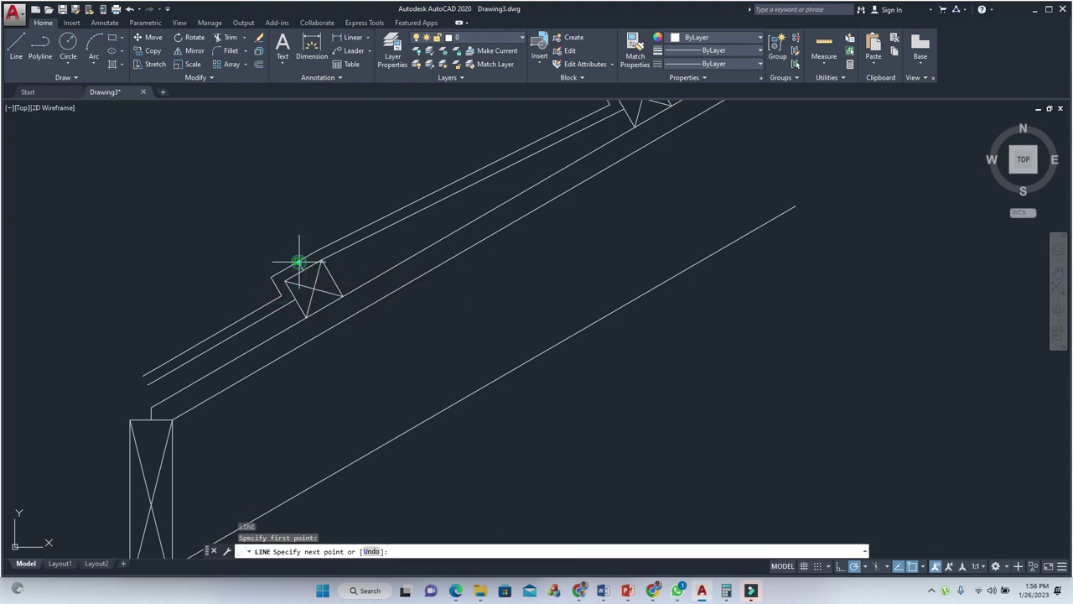
{"action": "left_click", "coordinate": [299, 263]}
{"action": "key", "text": "Escape"}
{"action": "key", "text": "Escape"}
{"action": "key", "text": "Escape"}
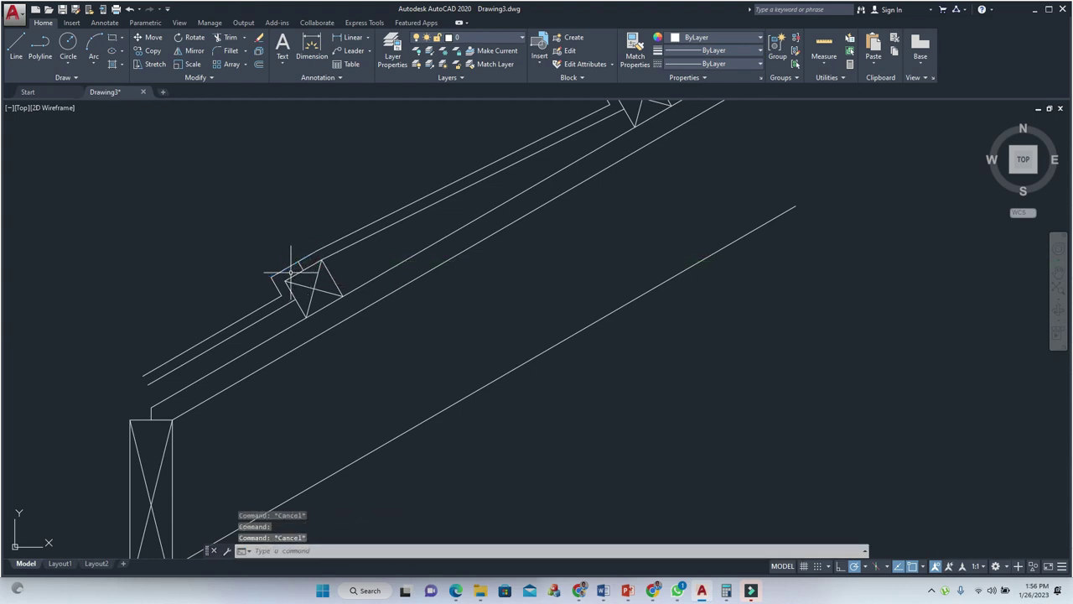
{"action": "type", "text": "tr"}
{"action": "key", "text": "Return"}
{"action": "scroll", "coordinate": [299, 280], "scroll_direction": "up", "scroll_amount": 4}
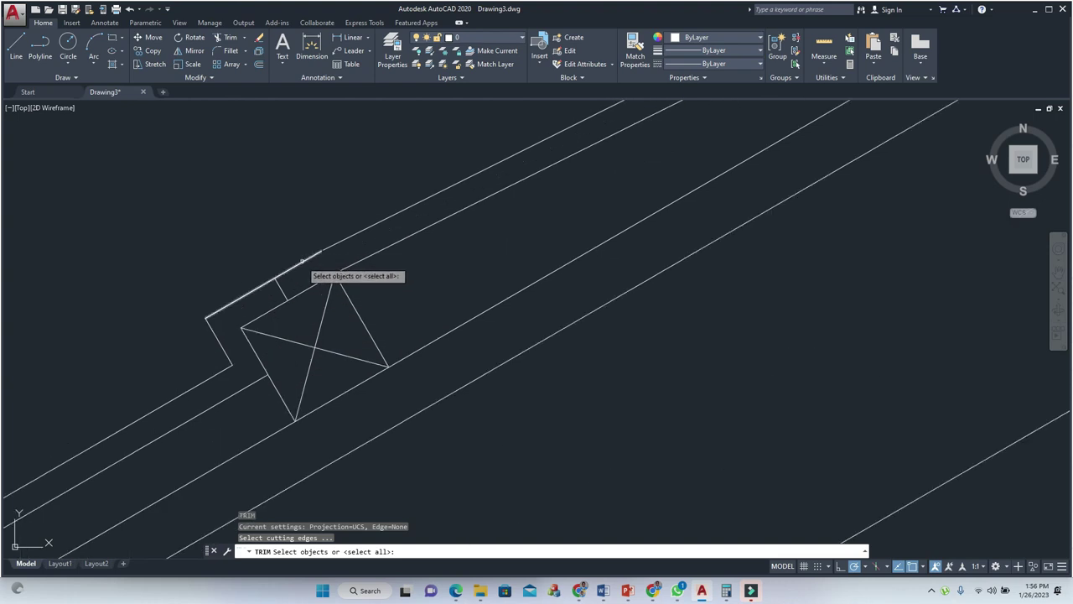
Trim the overhanging segment at the lower joint and delete the leftover roof line.
{"action": "left_click", "coordinate": [302, 261]}
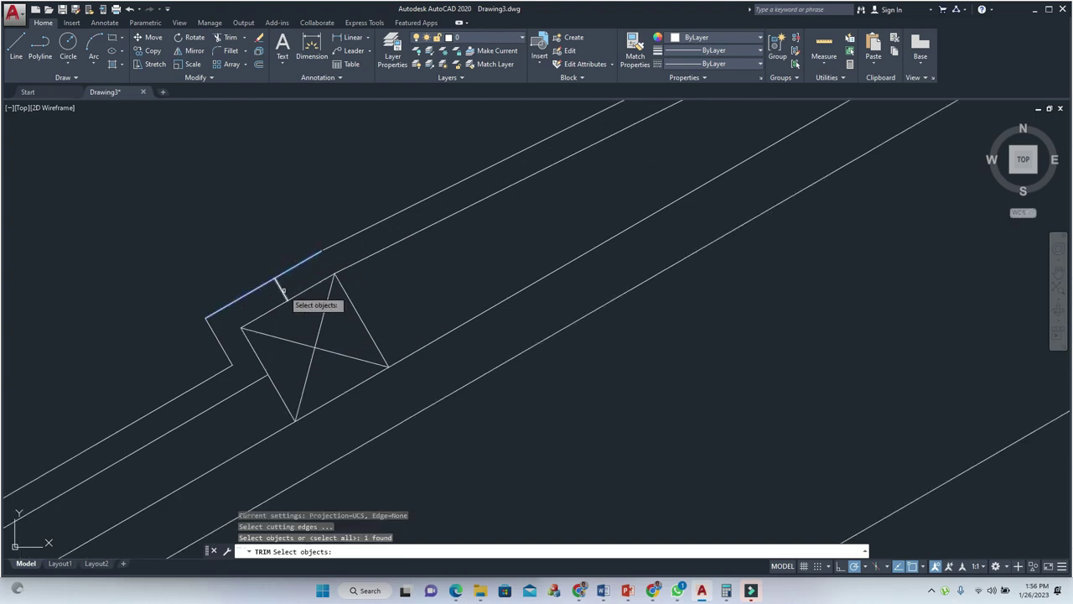
{"action": "key", "text": "Return"}
{"action": "left_click", "coordinate": [293, 269]}
{"action": "key", "text": "Escape"}
{"action": "key", "text": "Escape"}
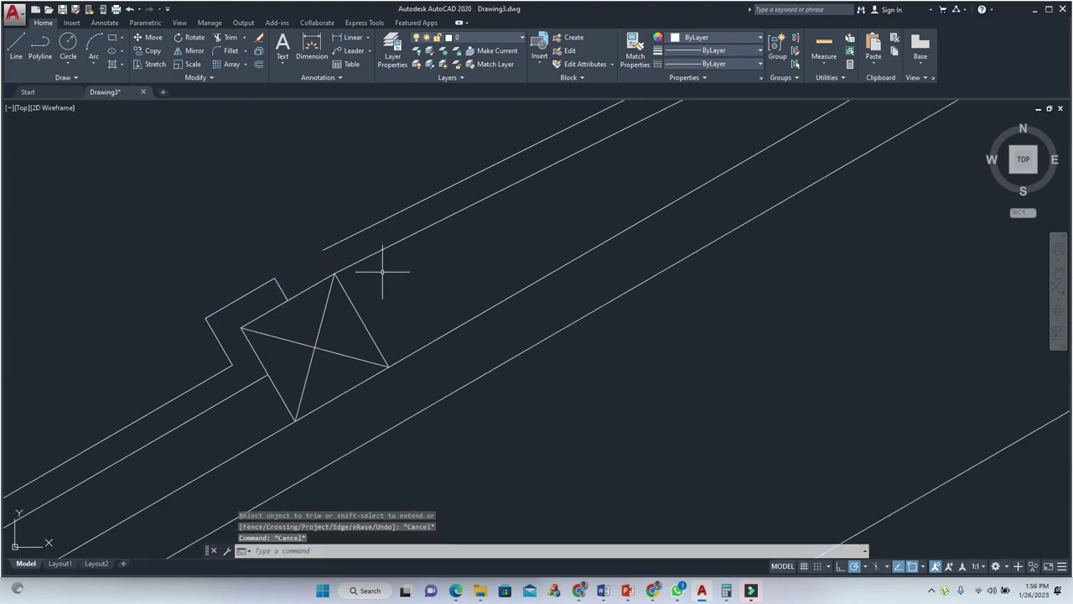
{"action": "scroll", "coordinate": [382, 271], "scroll_direction": "down", "scroll_amount": 3}
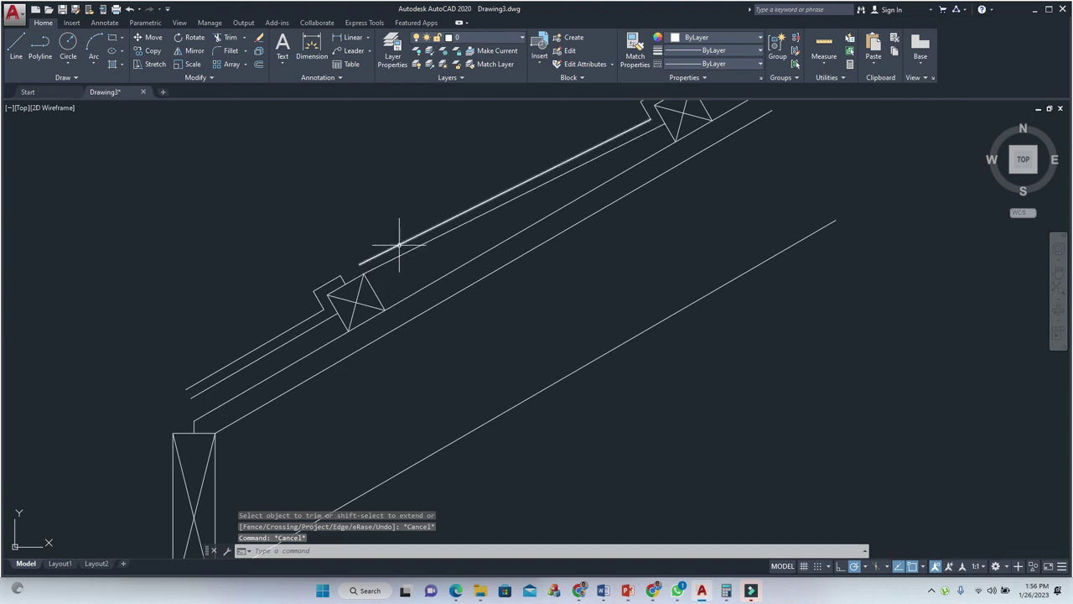
{"action": "left_click", "coordinate": [397, 244]}
{"action": "key", "text": "Delete"}
Offset the upper roof line 12 units to its outer side.
{"action": "left_click", "coordinate": [404, 260]}
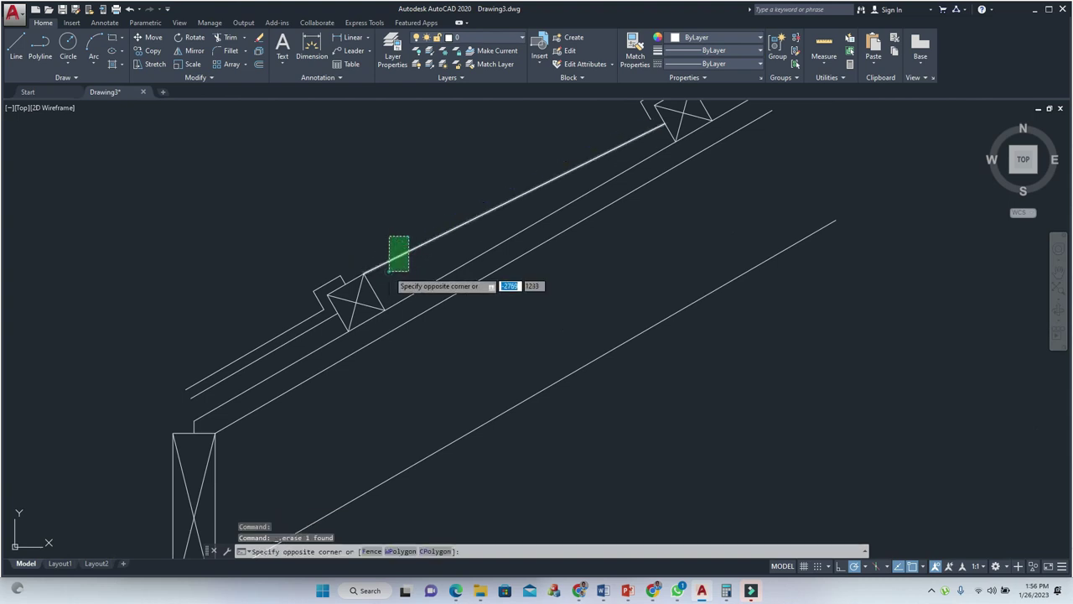
{"action": "left_click", "coordinate": [367, 270]}
{"action": "left_click", "coordinate": [364, 274]}
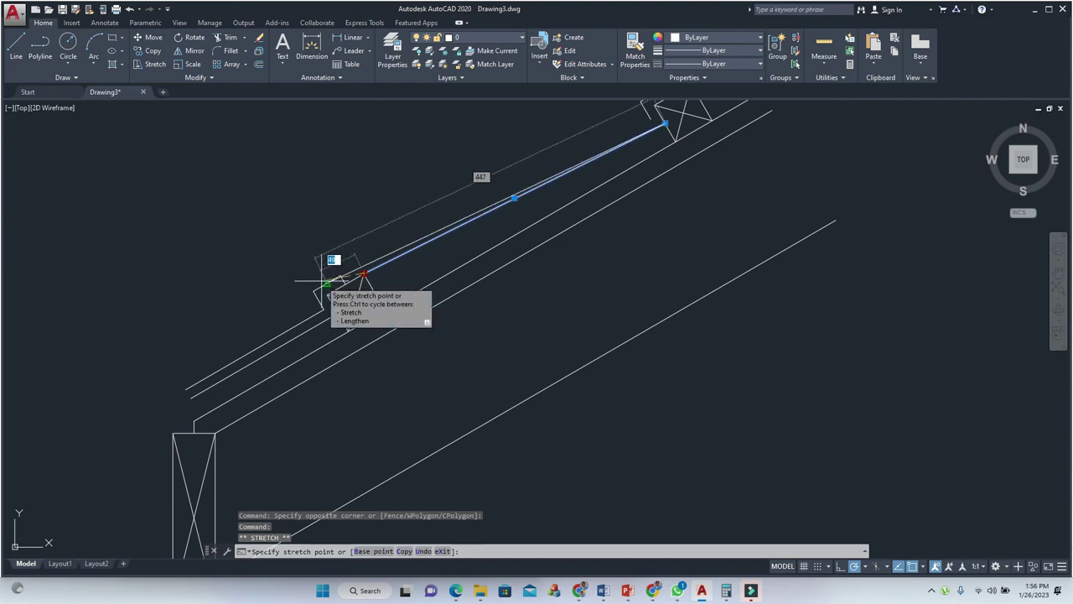
{"action": "scroll", "coordinate": [322, 279], "scroll_direction": "down", "scroll_amount": 2}
{"action": "scroll", "coordinate": [333, 280], "scroll_direction": "up", "scroll_amount": 5}
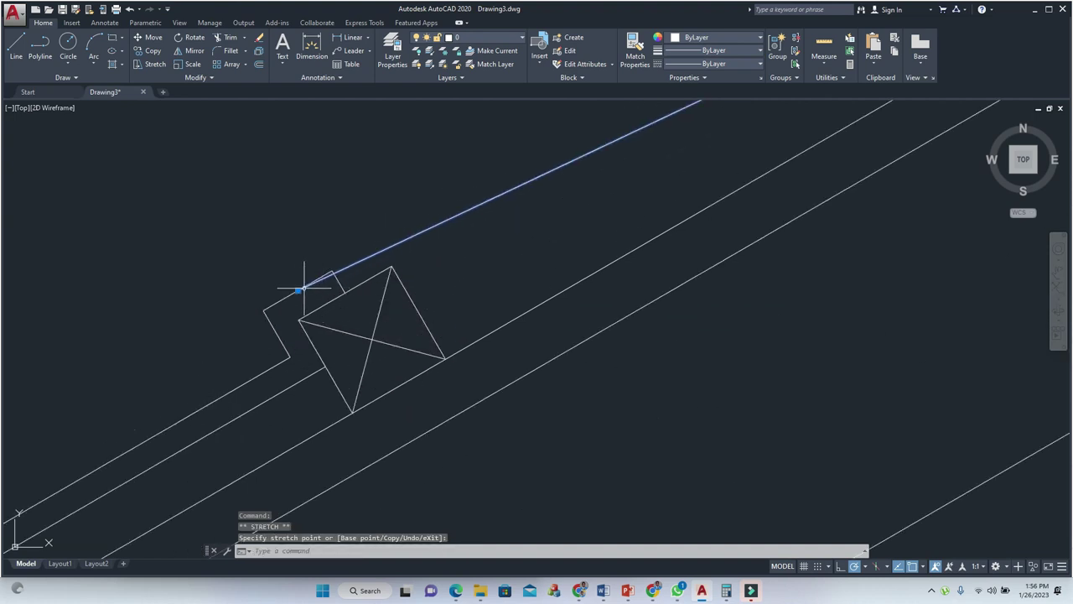
{"action": "key", "text": "Escape"}
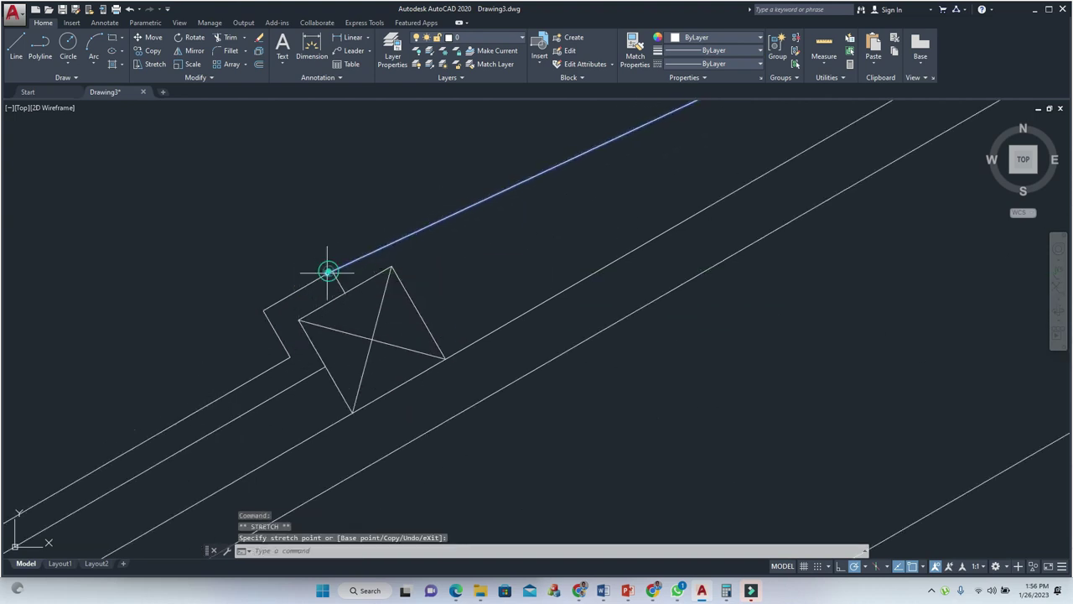
{"action": "key", "text": "Escape"}
{"action": "scroll", "coordinate": [411, 263], "scroll_direction": "down", "scroll_amount": 2}
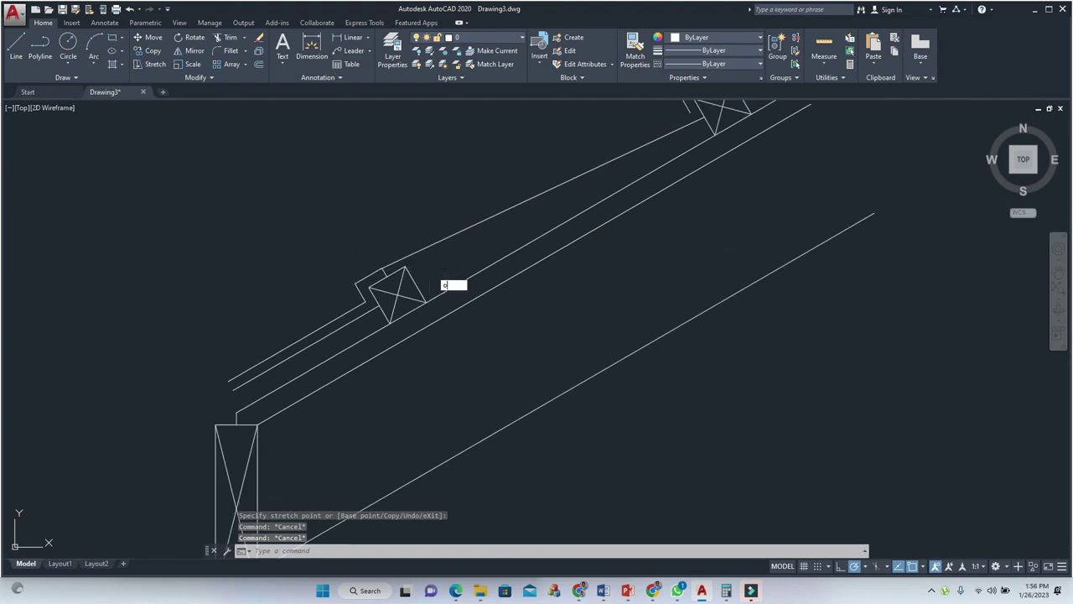
{"action": "key", "text": "Return"}
{"action": "key", "text": "Return"}
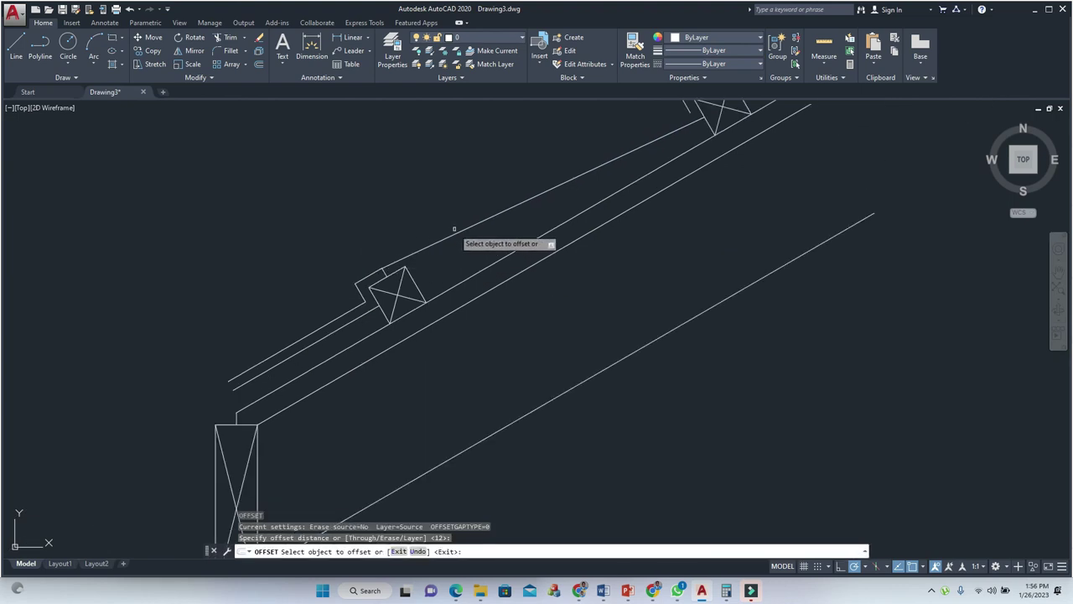
{"action": "left_click", "coordinate": [453, 235]}
{"action": "left_click", "coordinate": [451, 212]}
{"action": "key", "text": "Escape"}
Fillet the new roof line with its adjoining line at the upper batten.
{"action": "mouse_move", "coordinate": [671, 193]}
{"action": "middle_mouse_down"}
{"action": "mouse_move", "coordinate": [635, 235]}
{"action": "mouse_move", "coordinate": [600, 327]}
{"action": "middle_mouse_up"}
{"action": "left_click", "coordinate": [226, 52]}
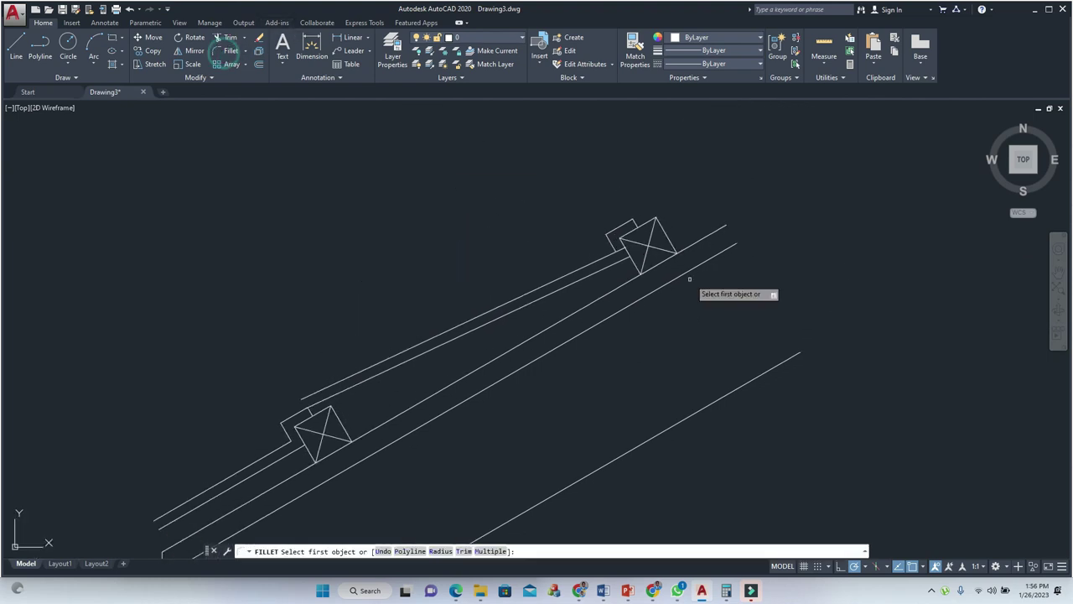
{"action": "left_click", "coordinate": [600, 256]}
{"action": "left_click", "coordinate": [607, 245]}
{"action": "scroll", "coordinate": [607, 245], "scroll_direction": "down", "scroll_amount": 4}
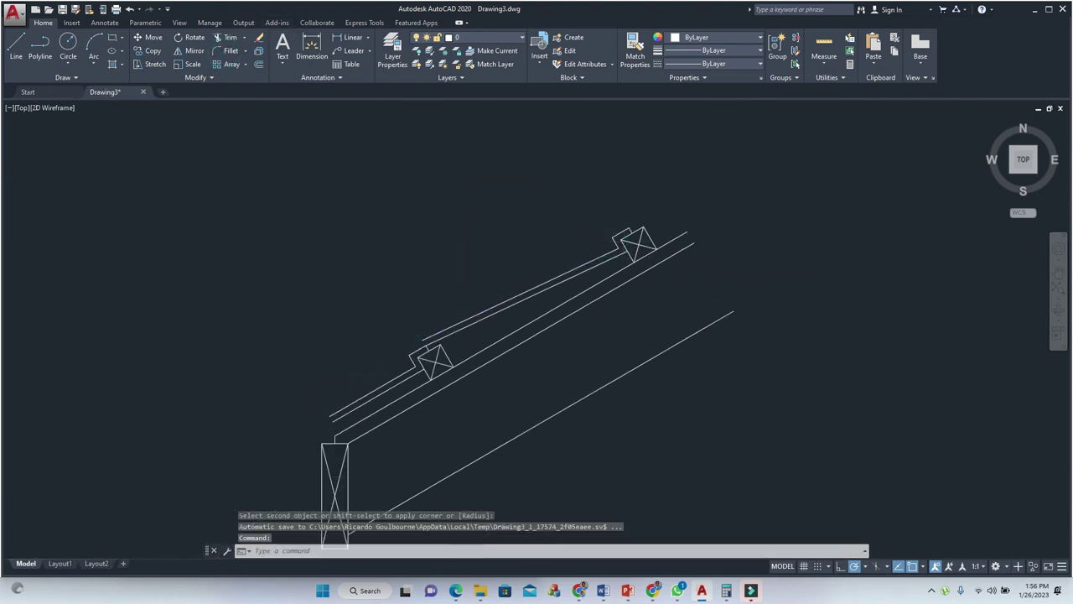
{"action": "middle_click_drag", "start_coordinate": [424, 378], "coordinate": [606, 233]}
{"action": "scroll", "coordinate": [606, 232], "scroll_direction": "up", "scroll_amount": 8}
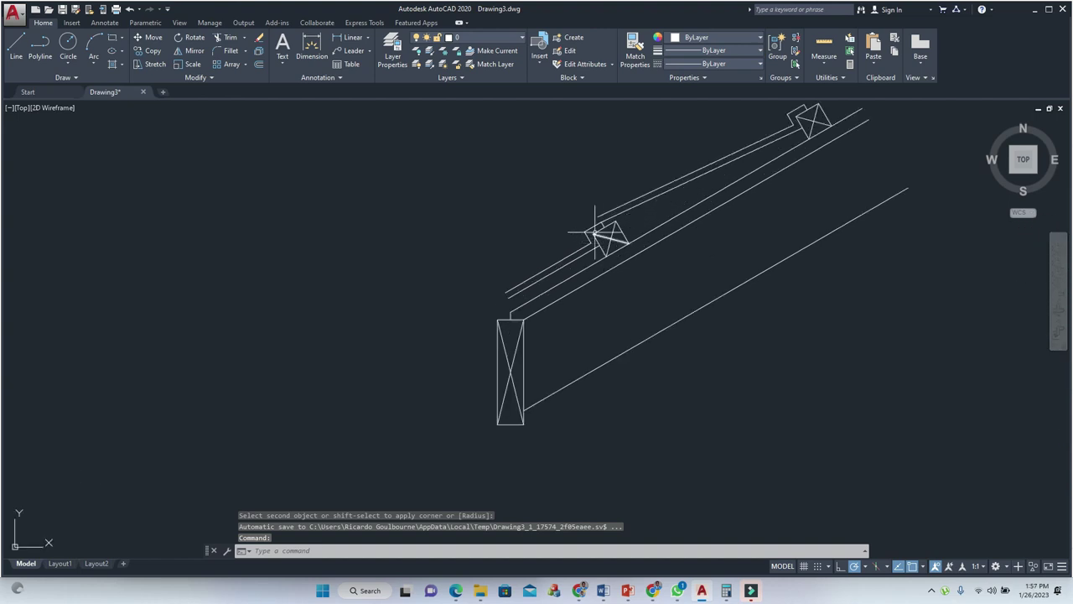
Offset the short diagonal and upper segments 12 units outward.
{"action": "type", "text": "o"}
{"action": "key", "text": "Return"}
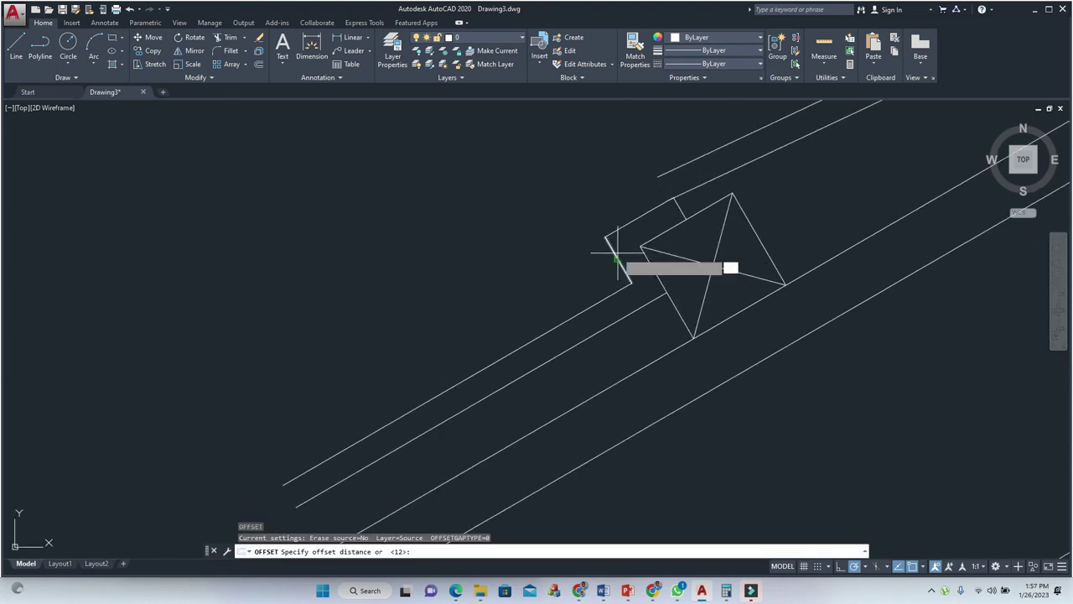
{"action": "key", "text": "Return"}
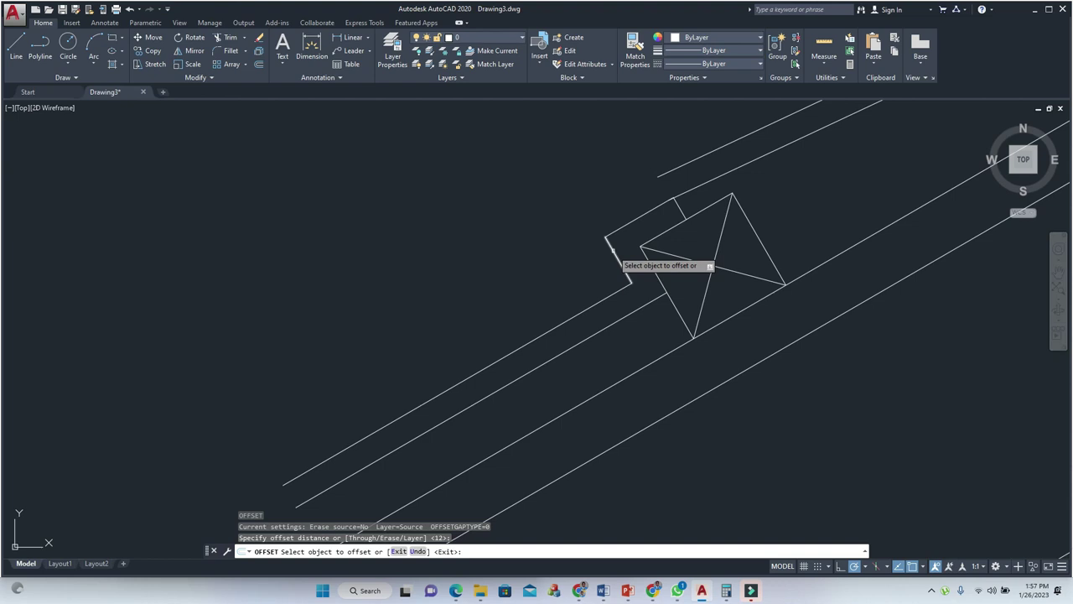
{"action": "left_click", "coordinate": [611, 250]}
{"action": "left_click", "coordinate": [587, 260]}
{"action": "left_click", "coordinate": [627, 225]}
{"action": "left_click", "coordinate": [608, 200]}
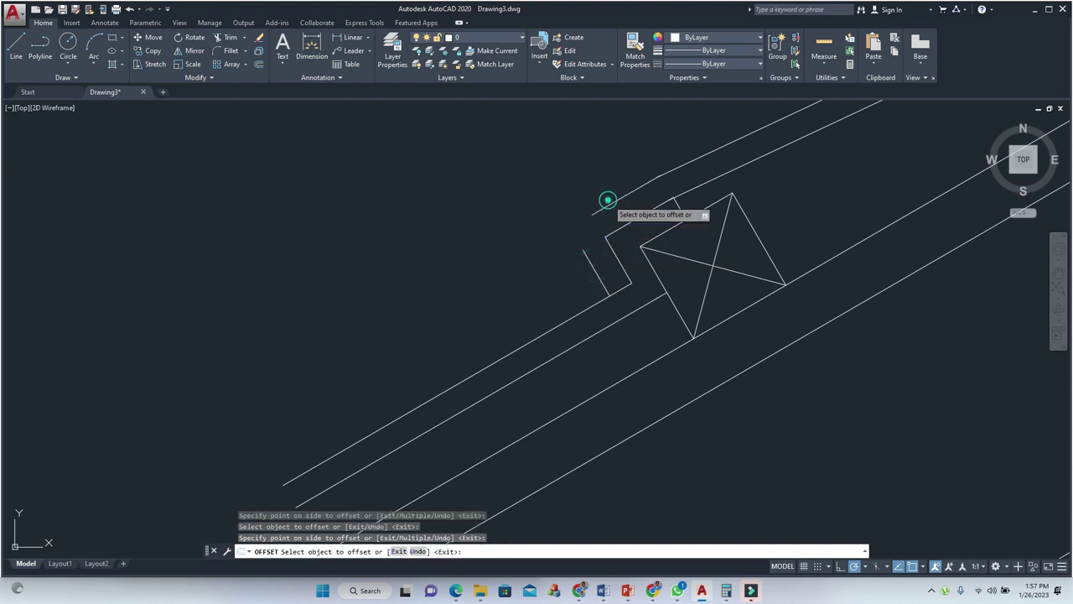
{"action": "key", "text": "Escape"}
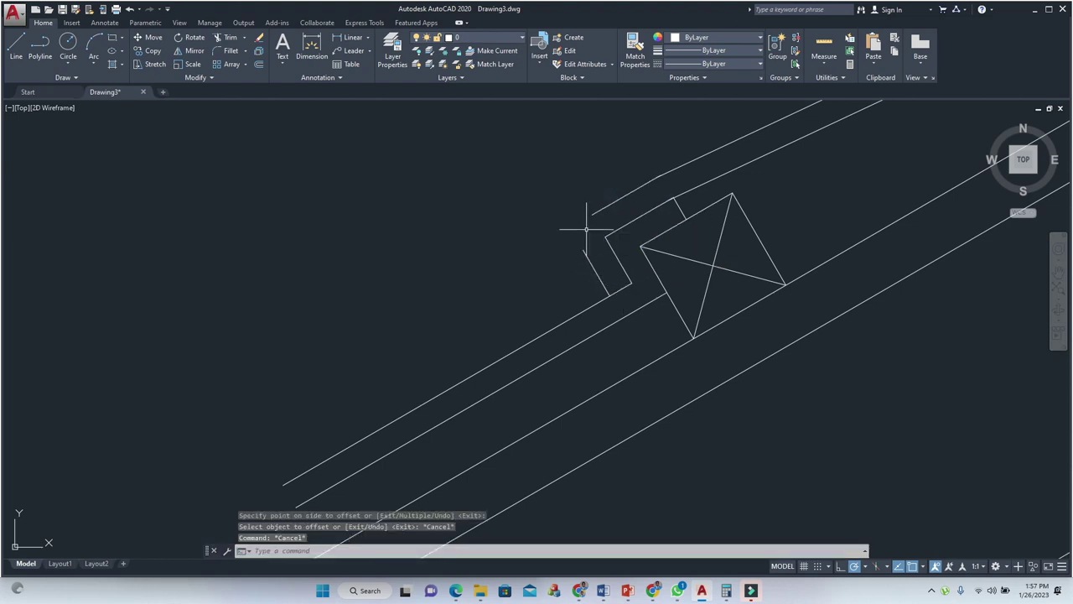
Fillet the two new offset lines together into a sharp corner.
{"action": "left_click", "coordinate": [226, 52]}
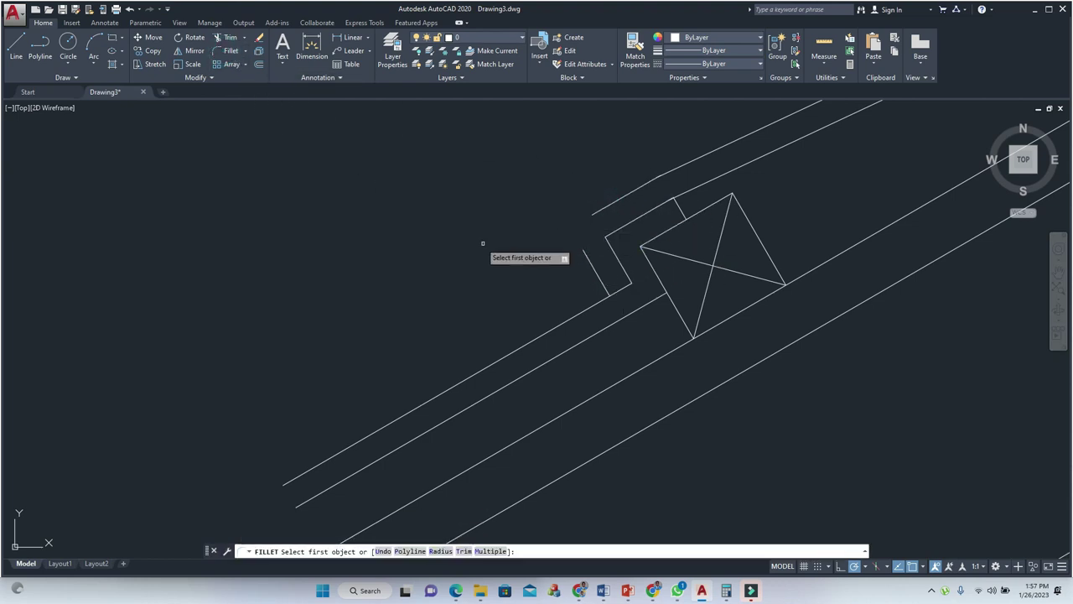
{"action": "left_click", "coordinate": [584, 253]}
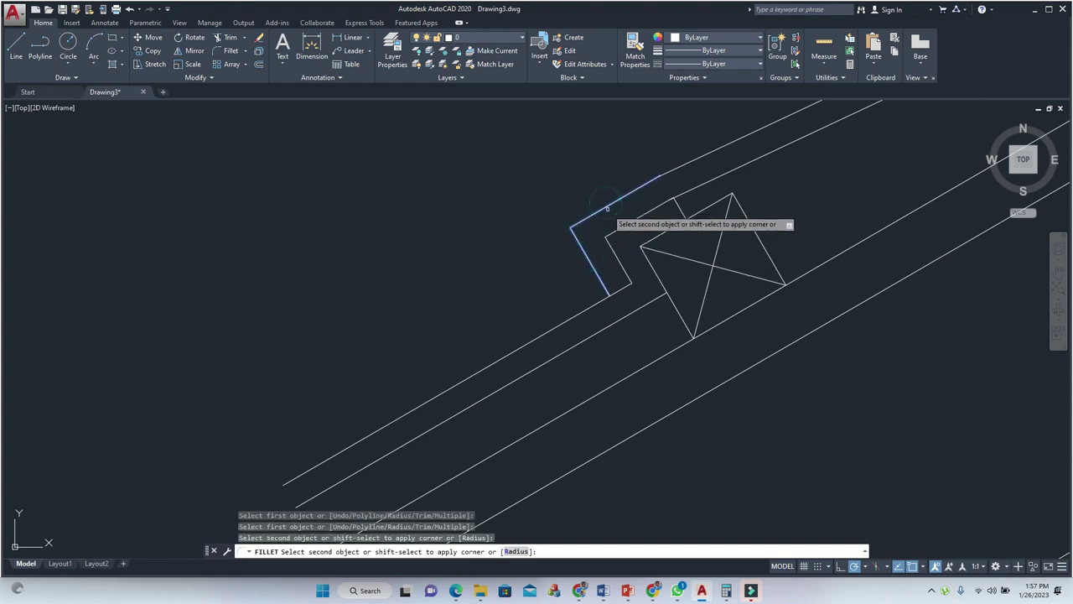
{"action": "left_click", "coordinate": [607, 208]}
{"action": "scroll", "coordinate": [642, 230], "scroll_direction": "down", "scroll_amount": 5}
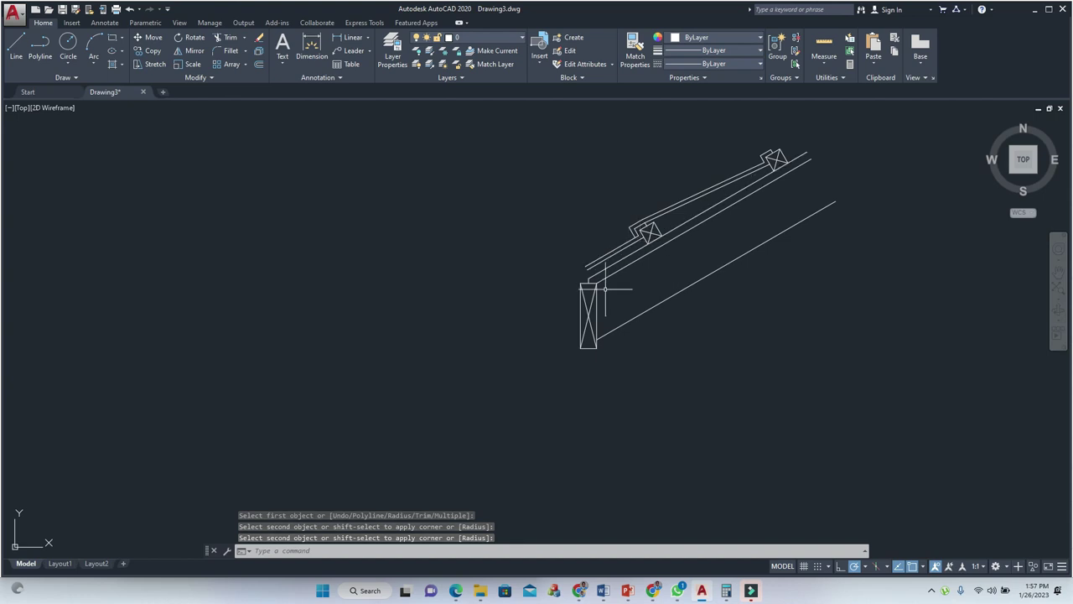
{"action": "scroll", "coordinate": [606, 289], "scroll_direction": "down", "scroll_amount": 4}
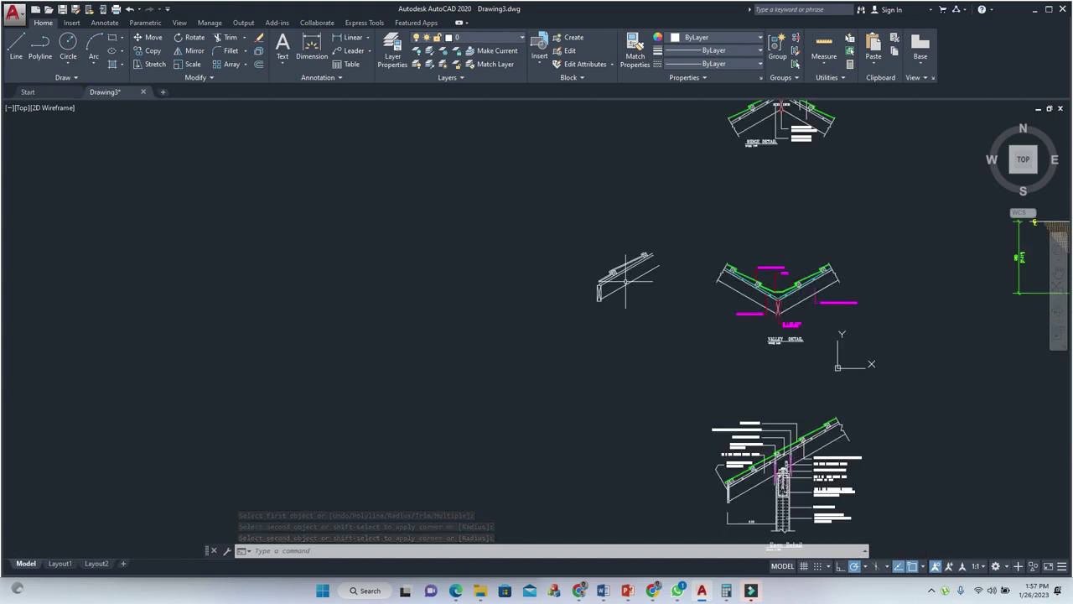
{"action": "scroll", "coordinate": [626, 282], "scroll_direction": "up", "scroll_amount": 5}
{"action": "scroll", "coordinate": [584, 274], "scroll_direction": "up", "scroll_amount": 4}
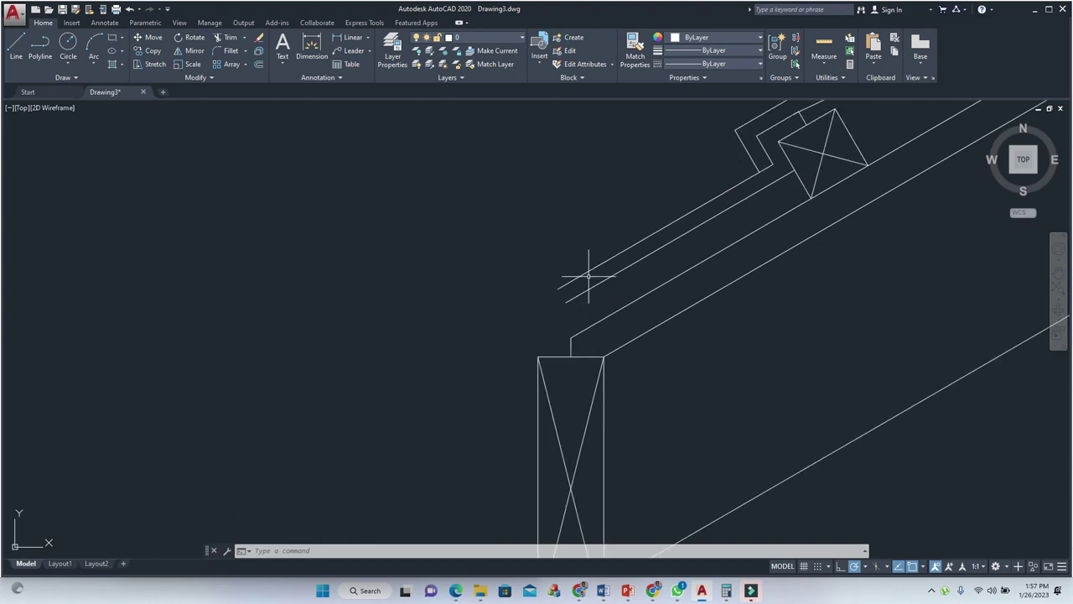
Draw a vertical line down the rafter and trim the line ends left of it.
{"action": "key", "text": "Return"}
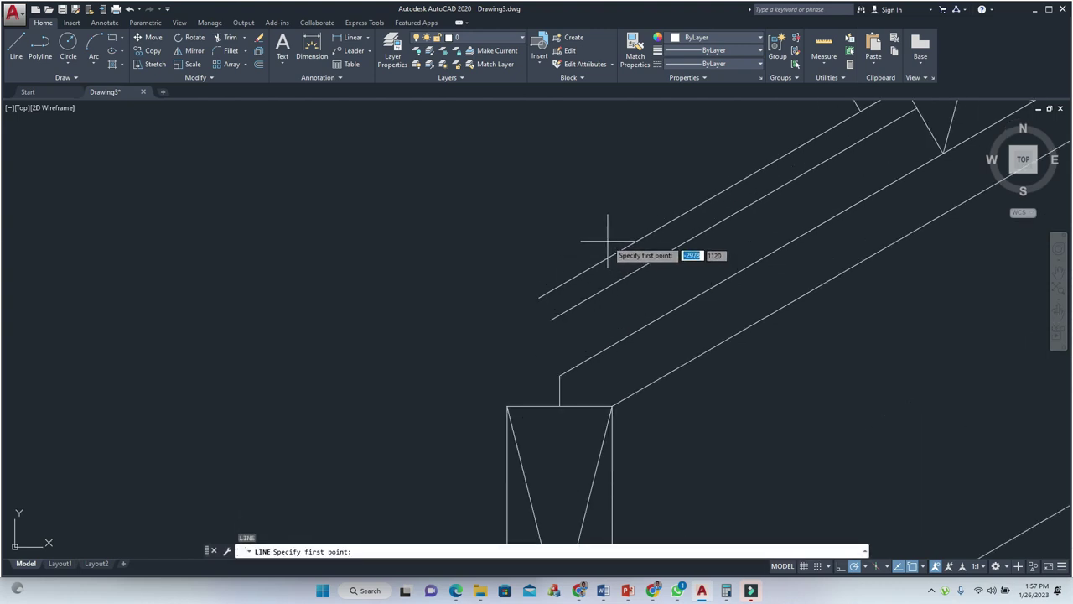
{"action": "left_click", "coordinate": [613, 236]}
{"action": "left_click", "coordinate": [615, 313]}
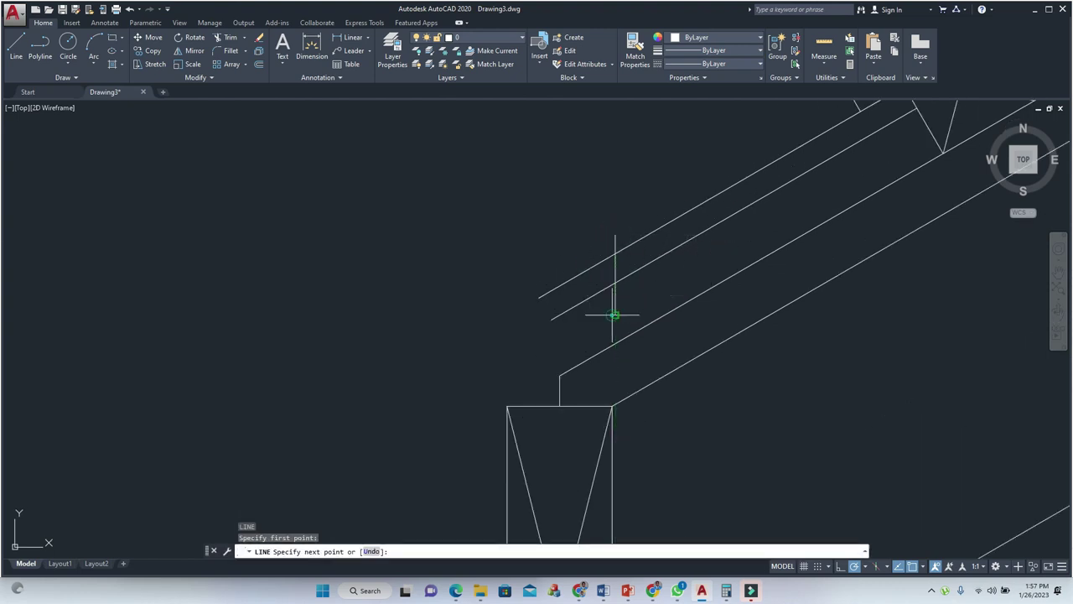
{"action": "key", "text": "Escape"}
{"action": "key", "text": "Escape"}
{"action": "key", "text": "Escape"}
{"action": "left_click", "coordinate": [615, 265]}
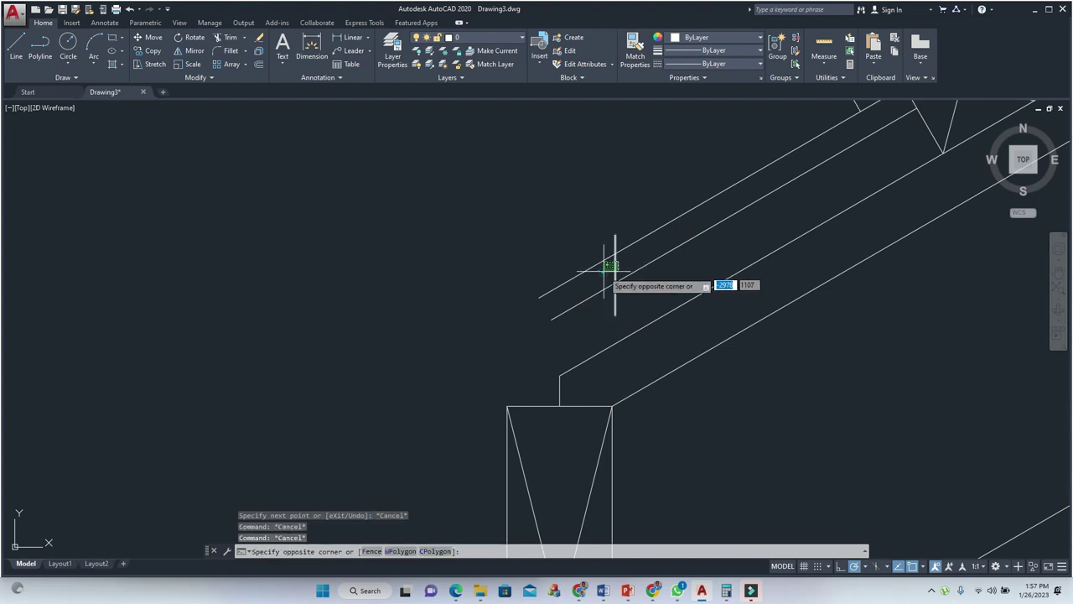
{"action": "left_click", "coordinate": [601, 274]}
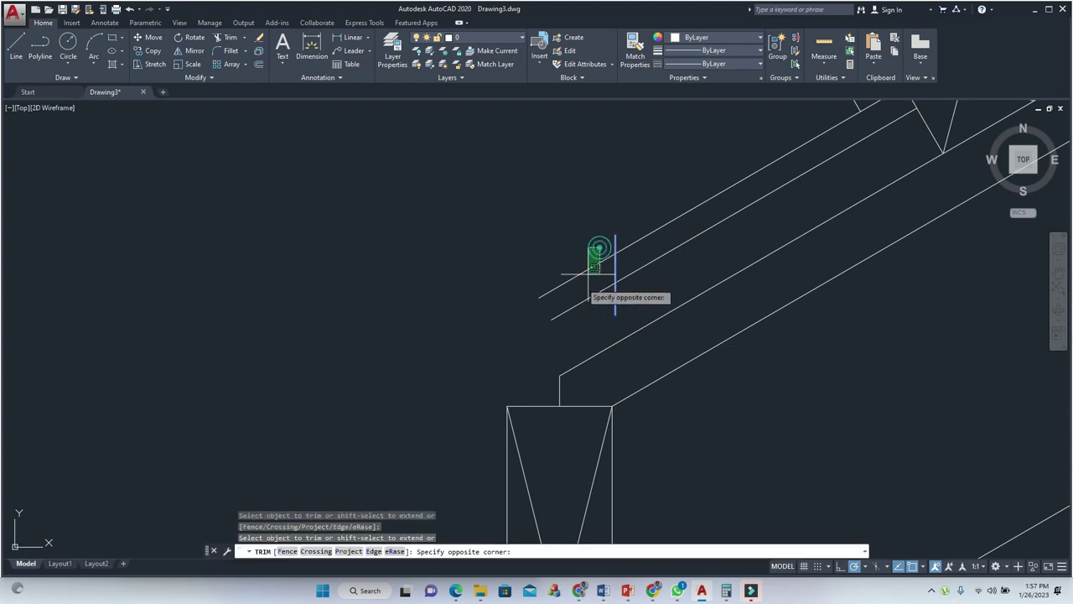
{"action": "left_click", "coordinate": [553, 314]}
{"action": "key", "text": "Escape"}
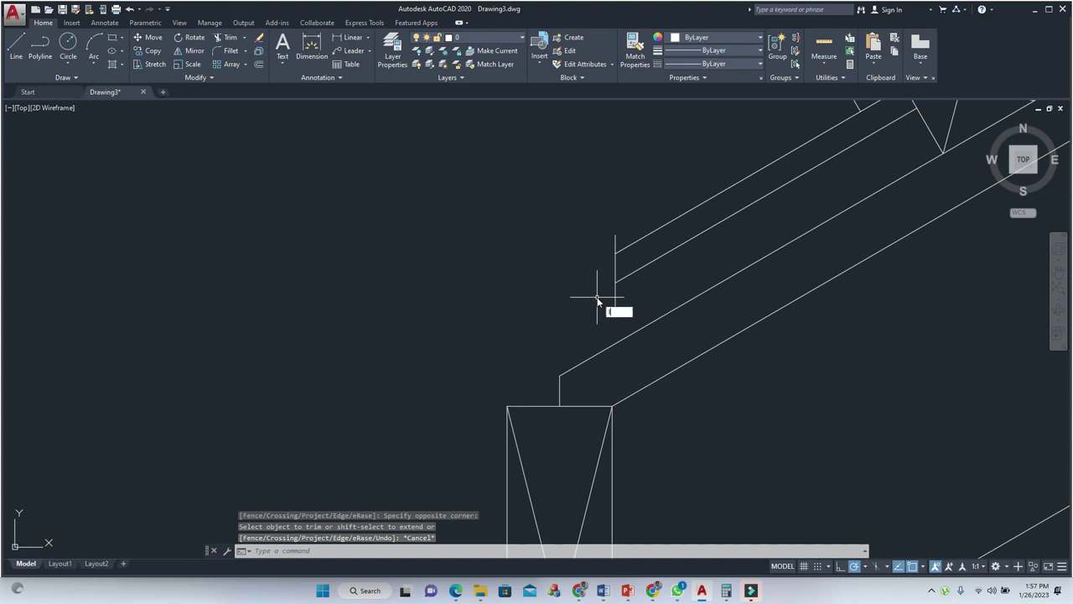
Draw a horizontal line running left from the vertical edge.
{"action": "key", "text": "Return"}
{"action": "left_click", "coordinate": [615, 282]}
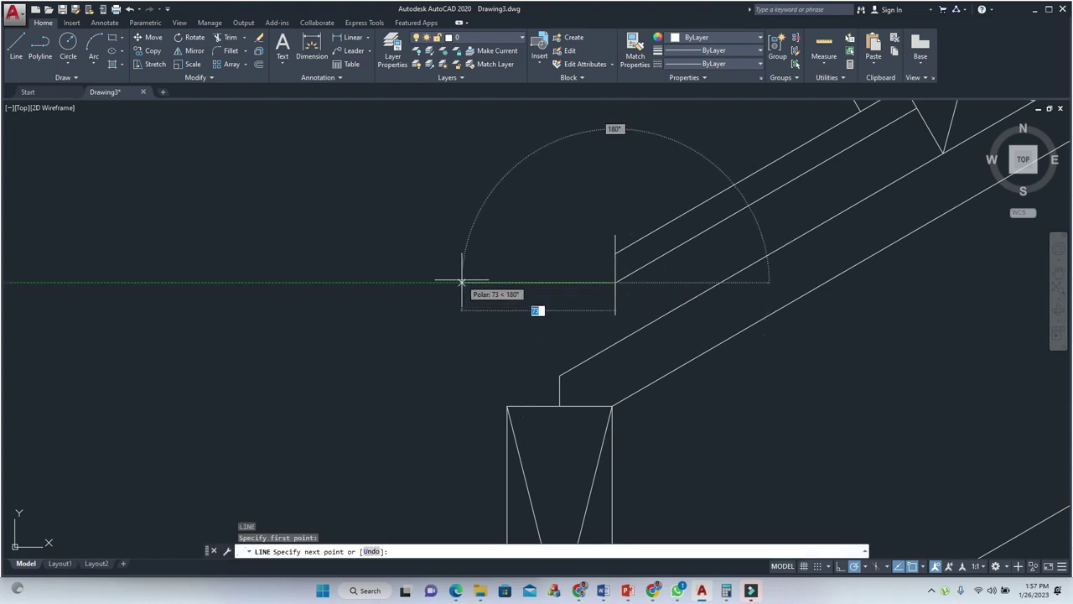
{"action": "left_click", "coordinate": [461, 282]}
{"action": "key", "text": "Escape"}
{"action": "key", "text": "Escape"}
Select the short horizontal line, abandon a move, and delete a stray object.
{"action": "scroll", "coordinate": [531, 297], "scroll_direction": "down", "scroll_amount": 3}
{"action": "left_click", "coordinate": [556, 292]}
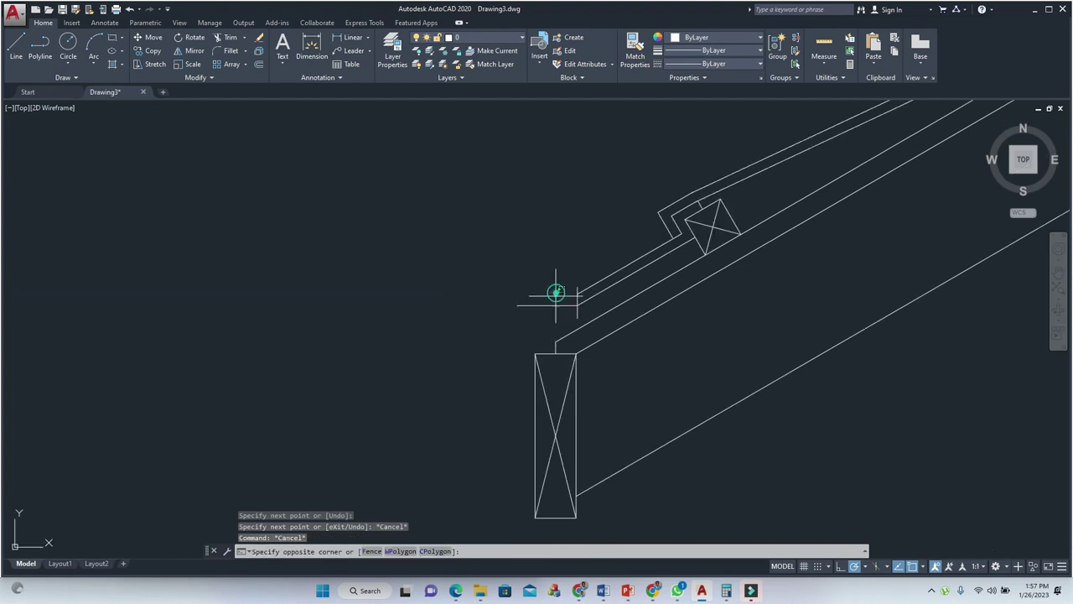
{"action": "left_click", "coordinate": [544, 313]}
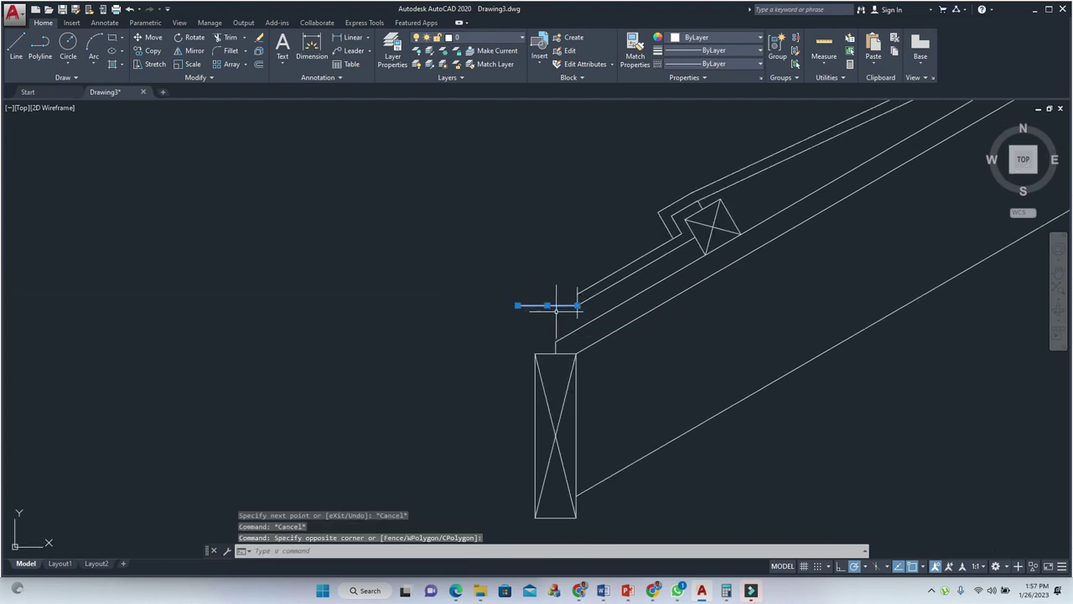
{"action": "type", "text": "m"}
{"action": "key", "text": "Return"}
{"action": "left_click", "coordinate": [547, 306]}
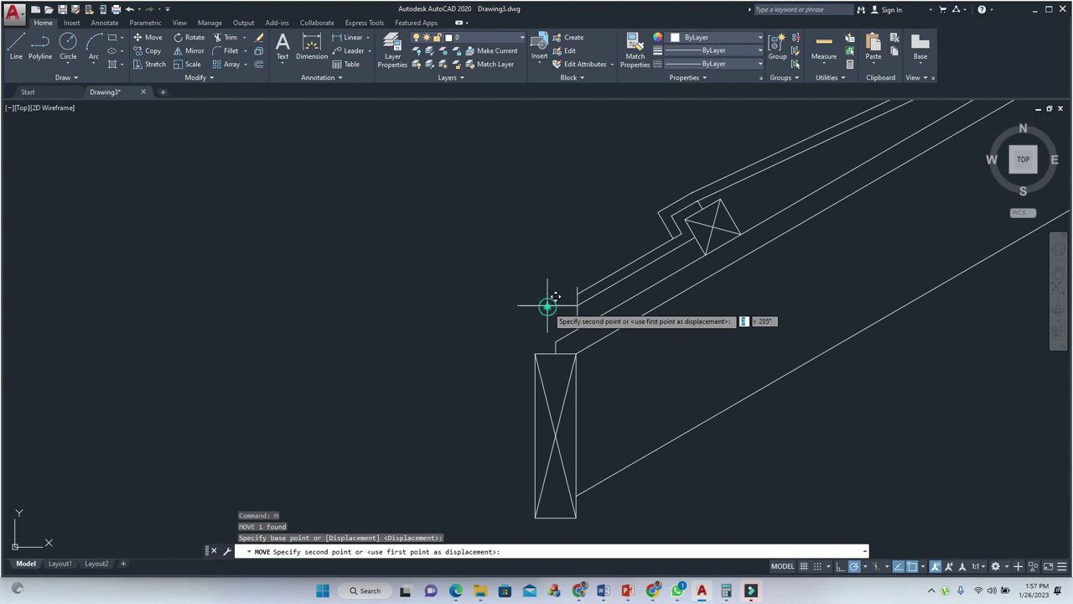
{"action": "key", "text": "Escape"}
{"action": "key", "text": "Escape"}
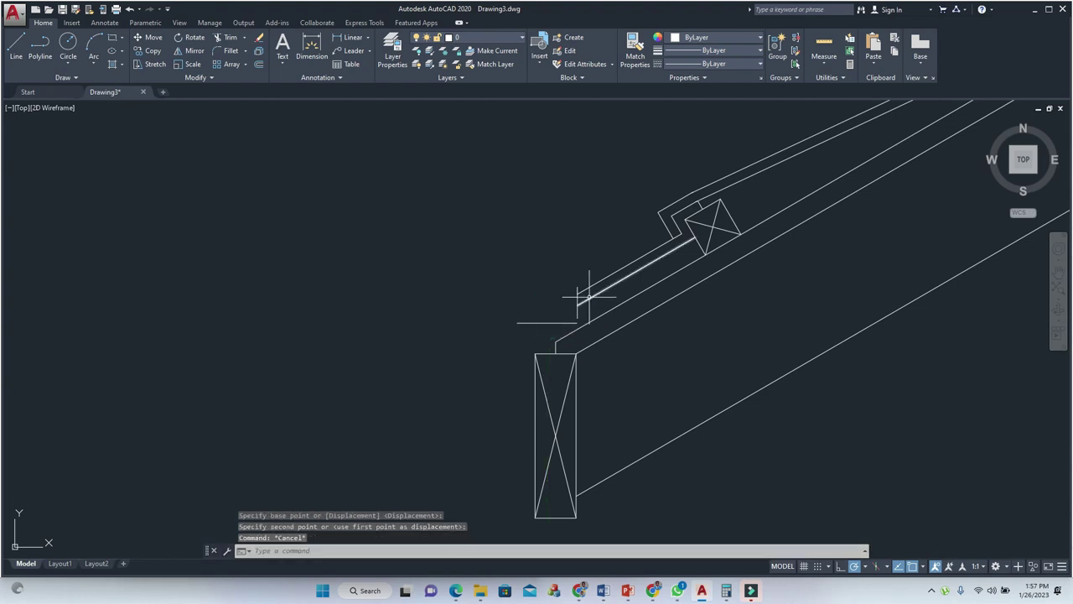
{"action": "left_click", "coordinate": [577, 312]}
{"action": "key", "text": "Delete"}
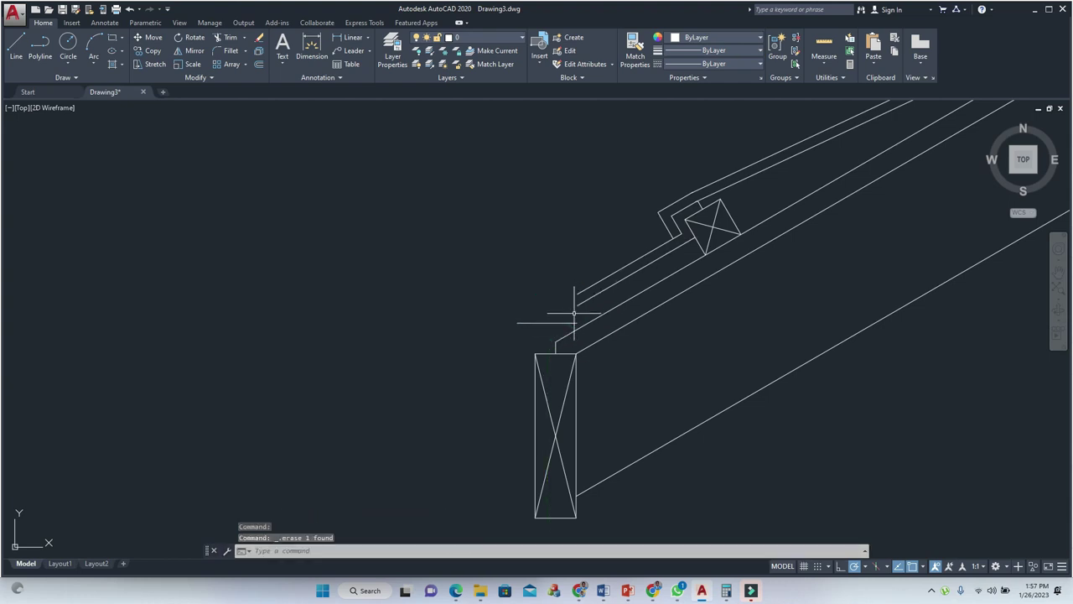
Attempt to extend the short horizontal line to the beam, then cancel.
{"action": "left_click", "coordinate": [549, 311]}
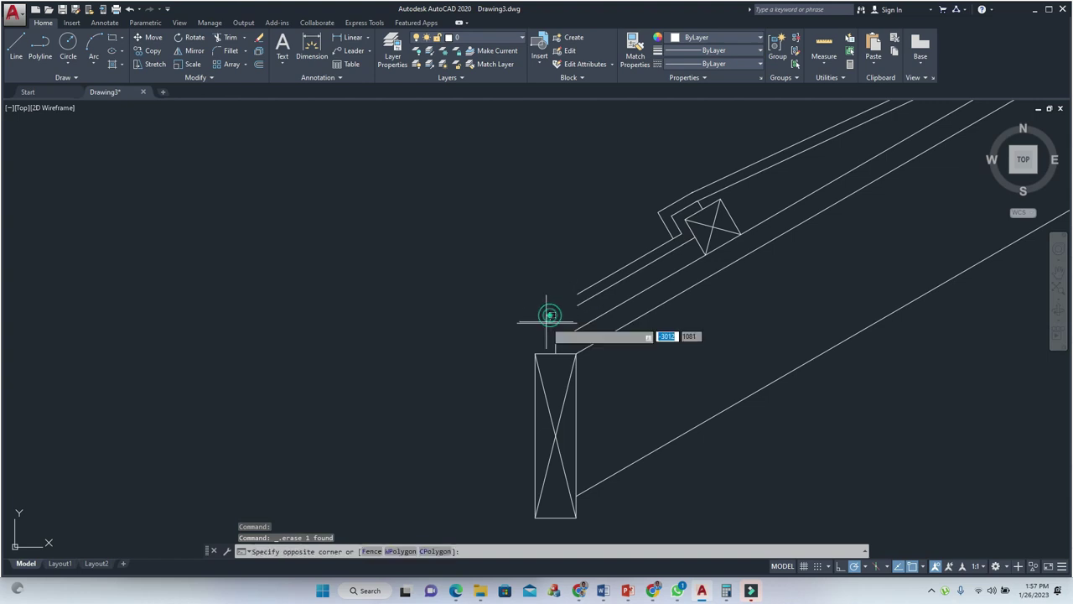
{"action": "type", "text": "ex"}
{"action": "key", "text": "Return"}
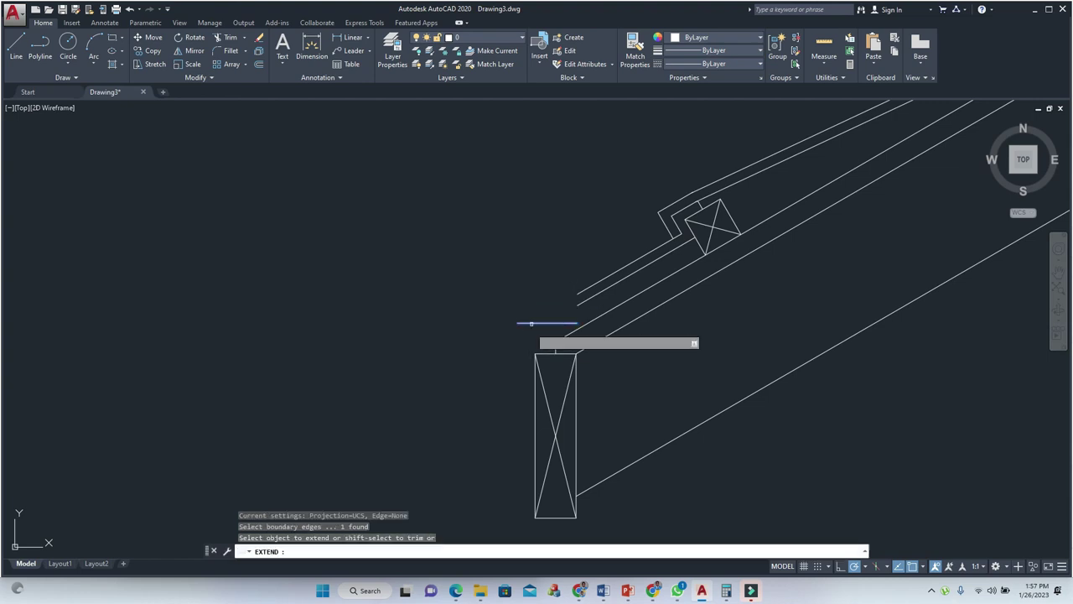
{"action": "left_click_drag", "start_coordinate": [590, 277], "coordinate": [593, 295]}
{"action": "scroll", "coordinate": [593, 295], "scroll_direction": "down", "scroll_amount": 5}
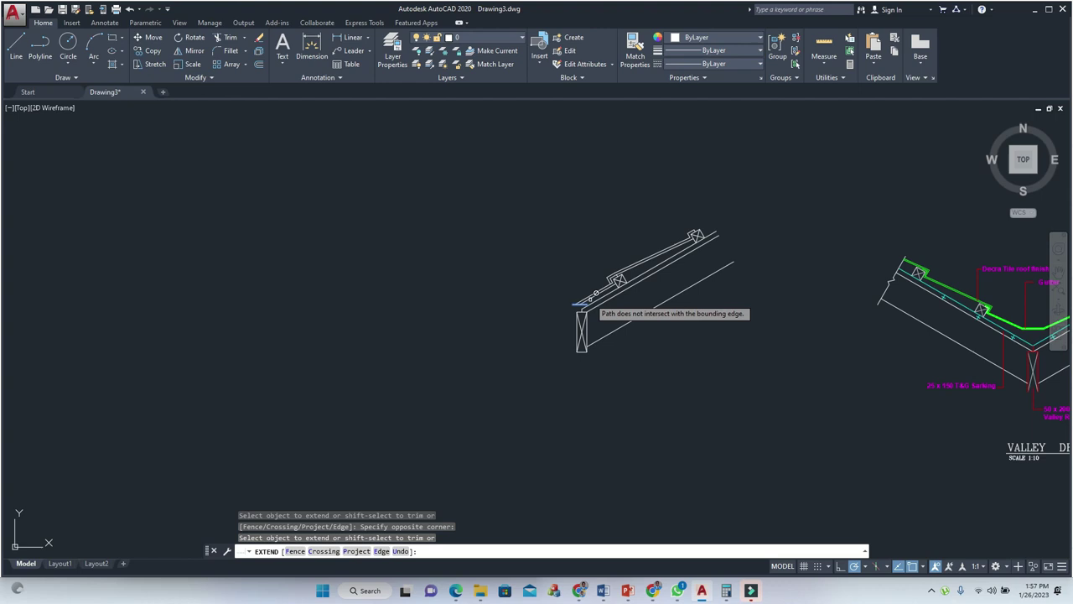
{"action": "scroll", "coordinate": [549, 300], "scroll_direction": "up", "scroll_amount": 3}
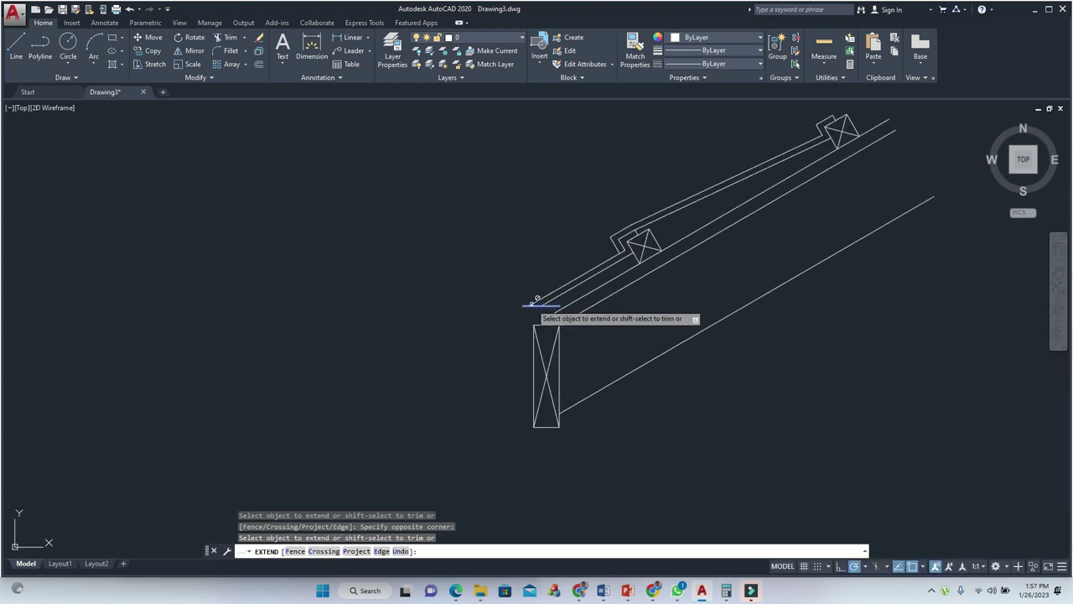
{"action": "scroll", "coordinate": [537, 300], "scroll_direction": "up", "scroll_amount": 2}
{"action": "key", "text": "Escape"}
Grip-stretch the short line's midpoint upward so it crosses the rafter edges.
{"action": "left_click", "coordinate": [495, 303]}
{"action": "left_click", "coordinate": [503, 314]}
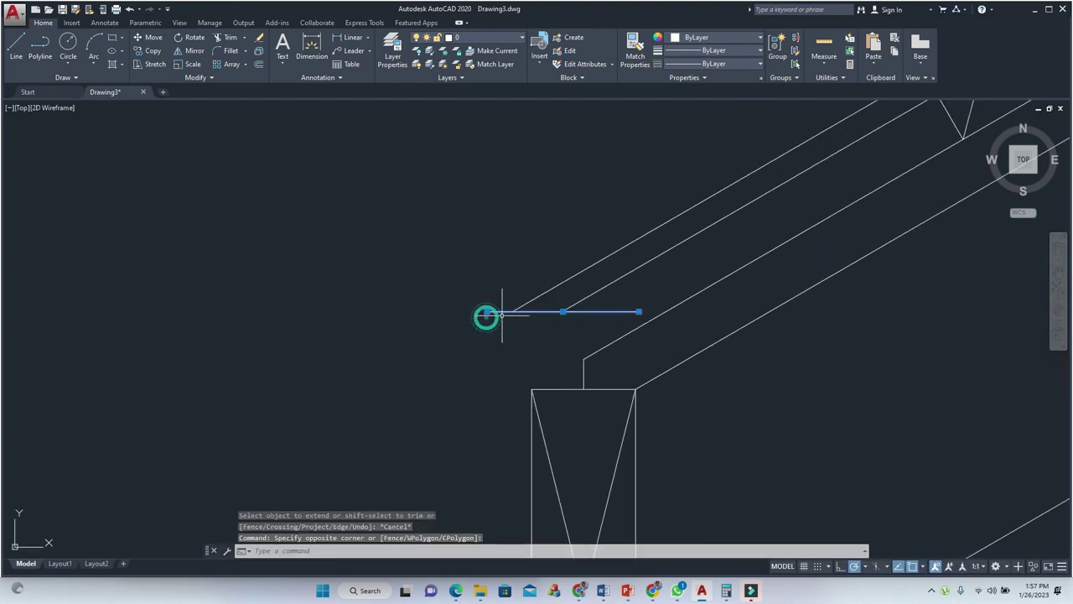
{"action": "left_click", "coordinate": [563, 311]}
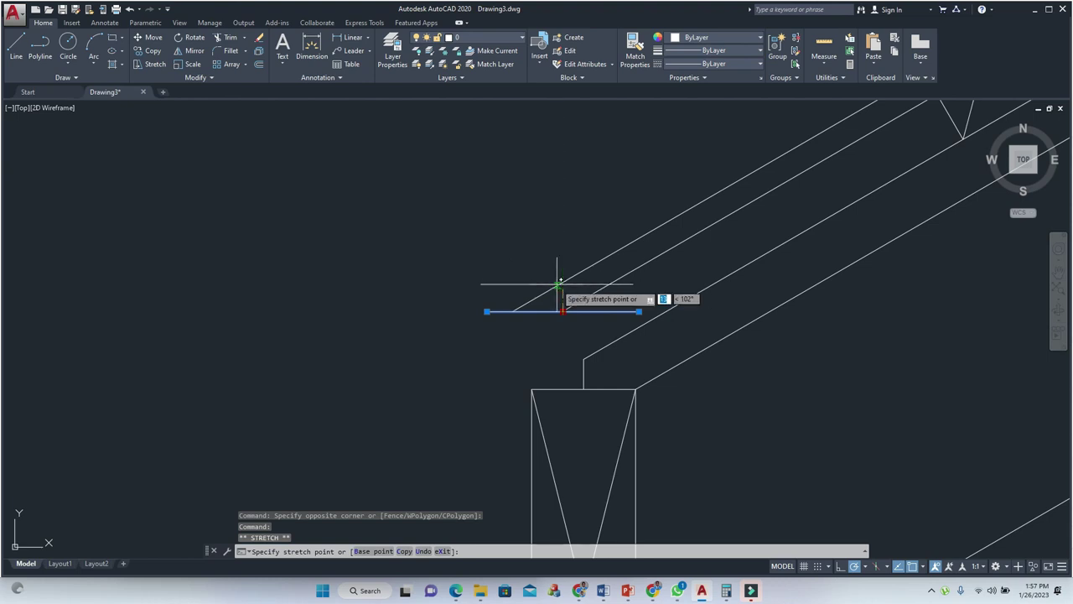
{"action": "left_click", "coordinate": [564, 270]}
{"action": "key", "text": "Escape"}
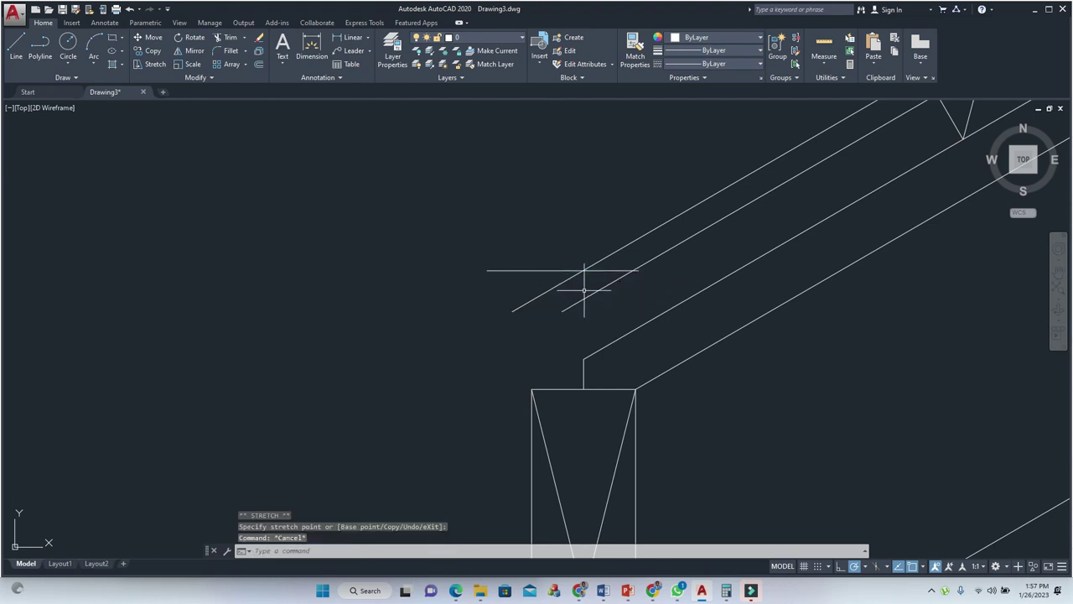
{"action": "scroll", "coordinate": [598, 278], "scroll_direction": "down", "scroll_amount": 2}
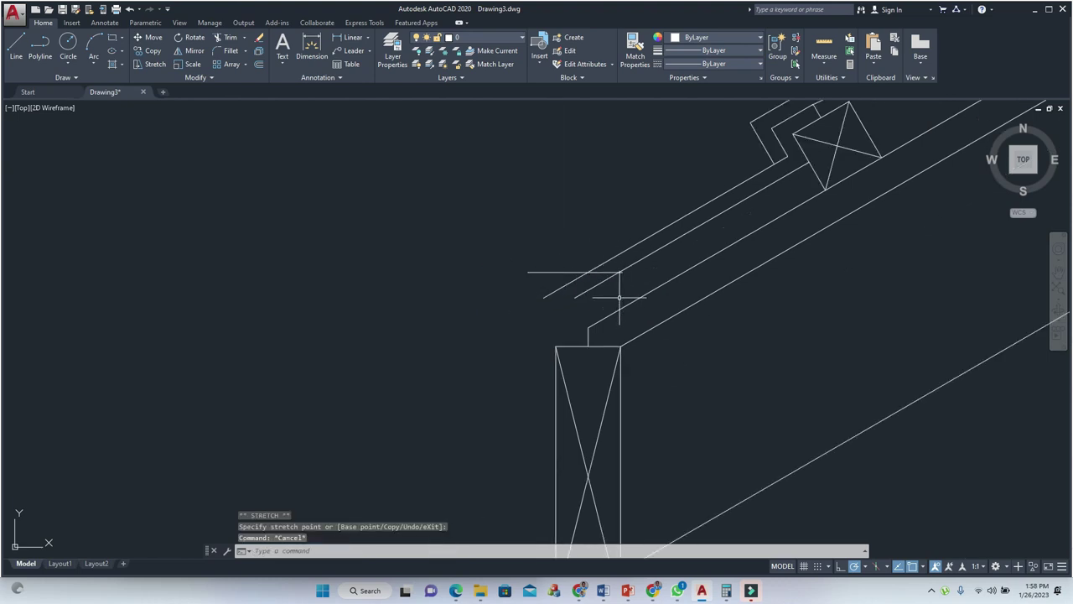
Offset the horizontal line 12 units downward to make a parallel copy.
{"action": "type", "text": "o"}
{"action": "key", "text": "Return"}
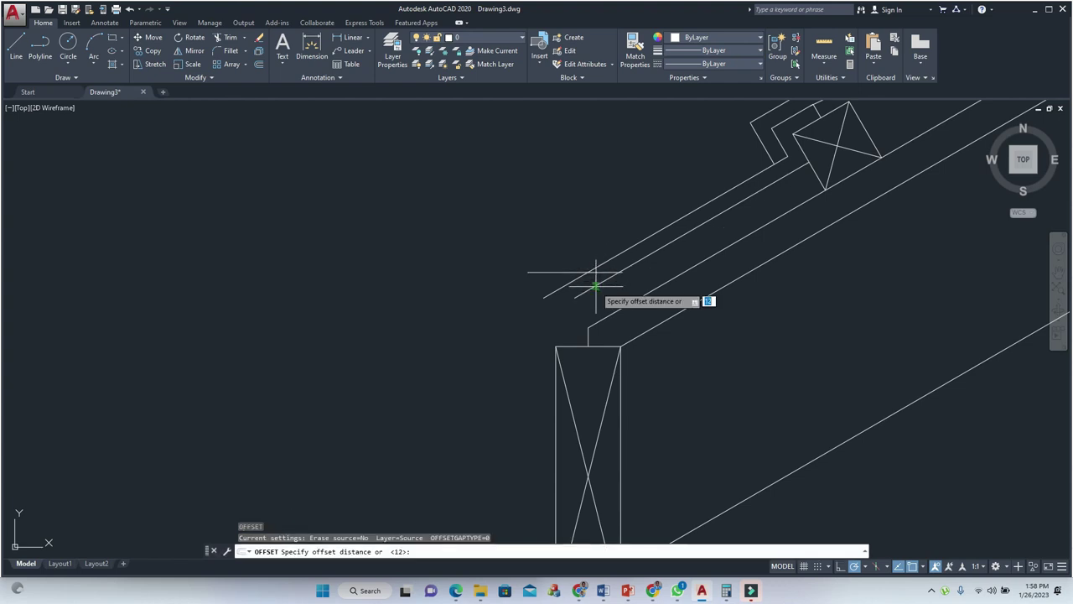
{"action": "key", "text": "Return"}
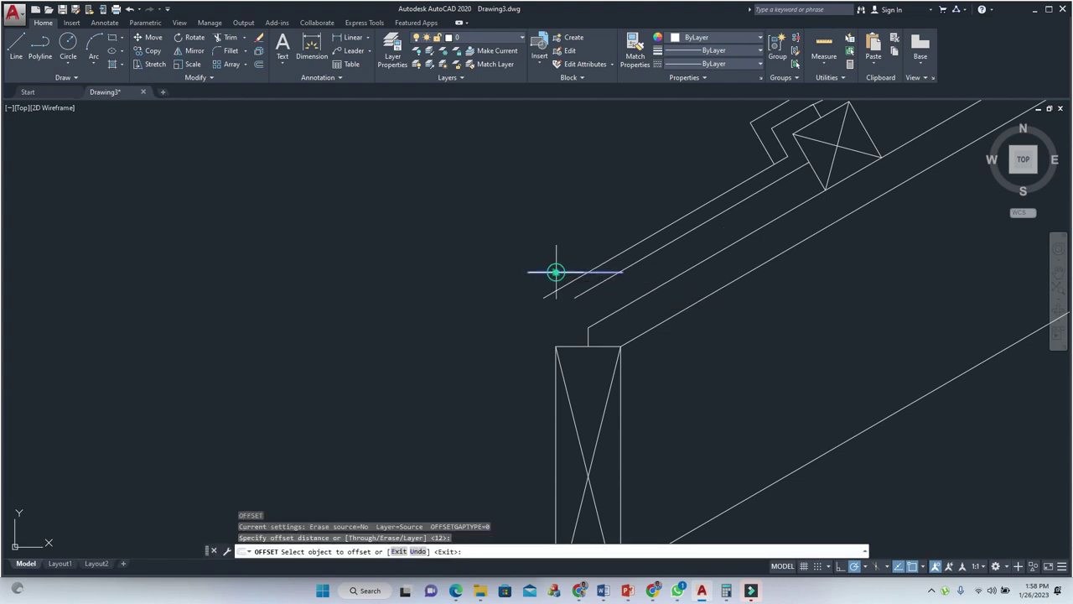
{"action": "left_click", "coordinate": [556, 272]}
{"action": "left_click", "coordinate": [551, 300]}
{"action": "key", "text": "Escape"}
Fillet the upper and lower horizontal lines to their sloping roof lines.
{"action": "type", "text": "f"}
{"action": "key", "text": "Return"}
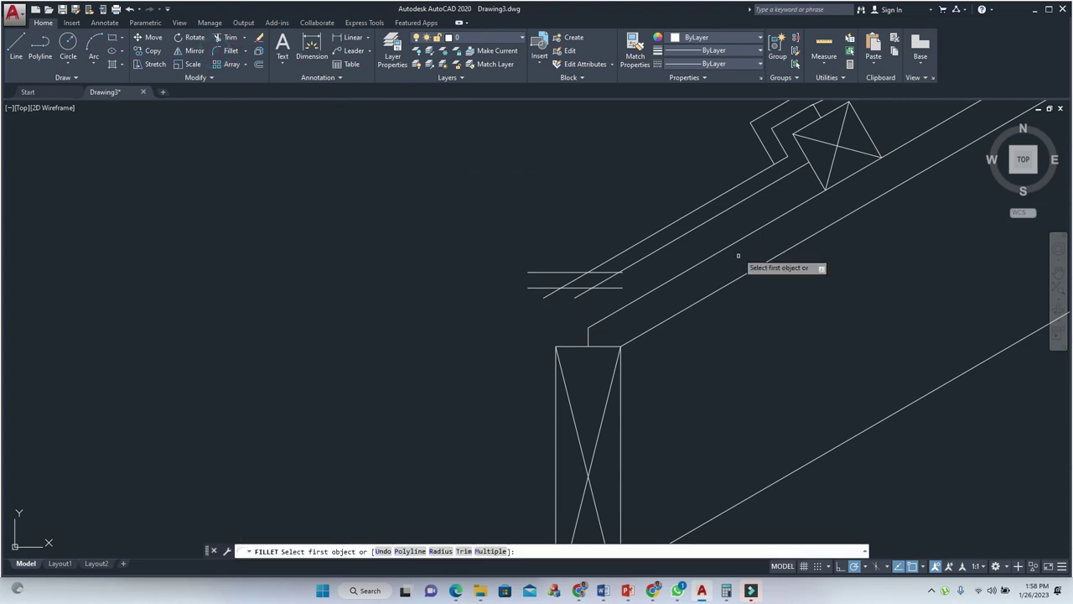
{"action": "left_click", "coordinate": [571, 271]}
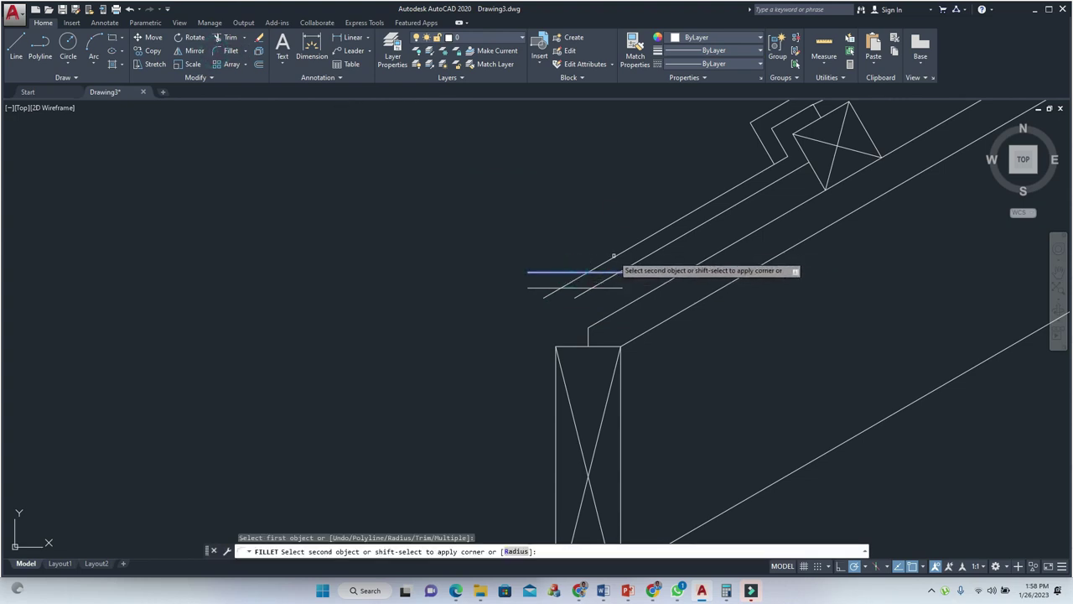
{"action": "left_click", "coordinate": [615, 256]}
{"action": "key", "text": "Return"}
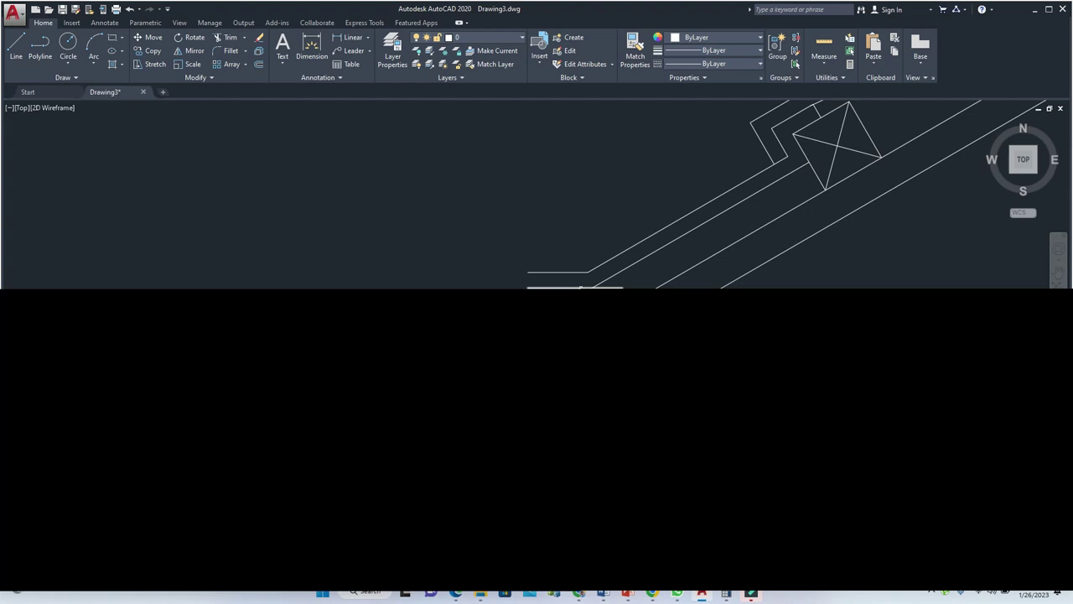
{"action": "left_click", "coordinate": [578, 288]}
{"action": "left_click", "coordinate": [639, 262]}
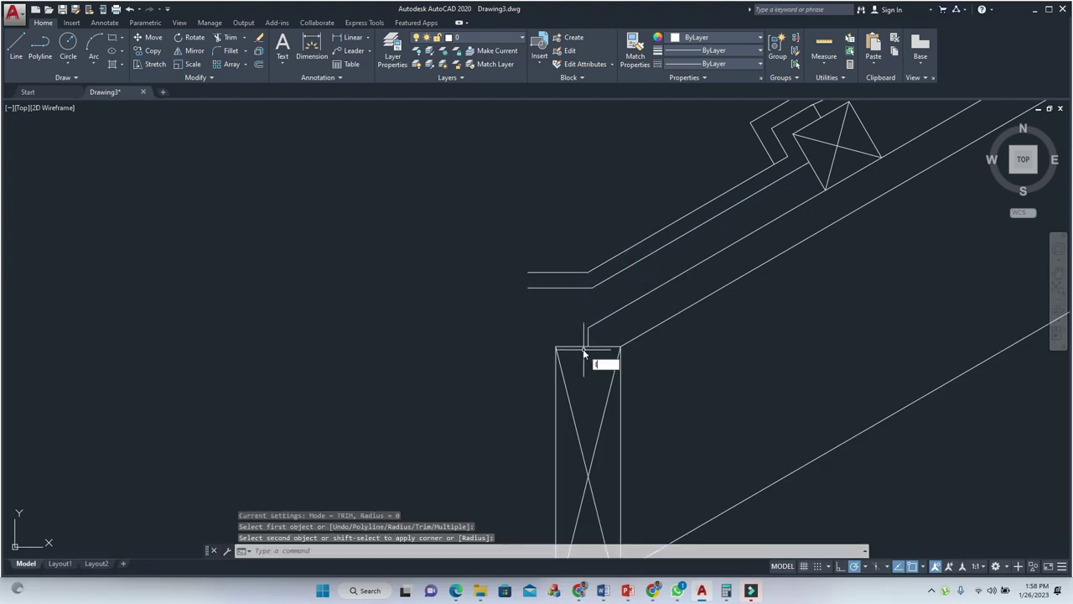
Move the two short horizontal lines 25 units higher.
{"action": "type", "text": "l"}
{"action": "key", "text": "Return"}
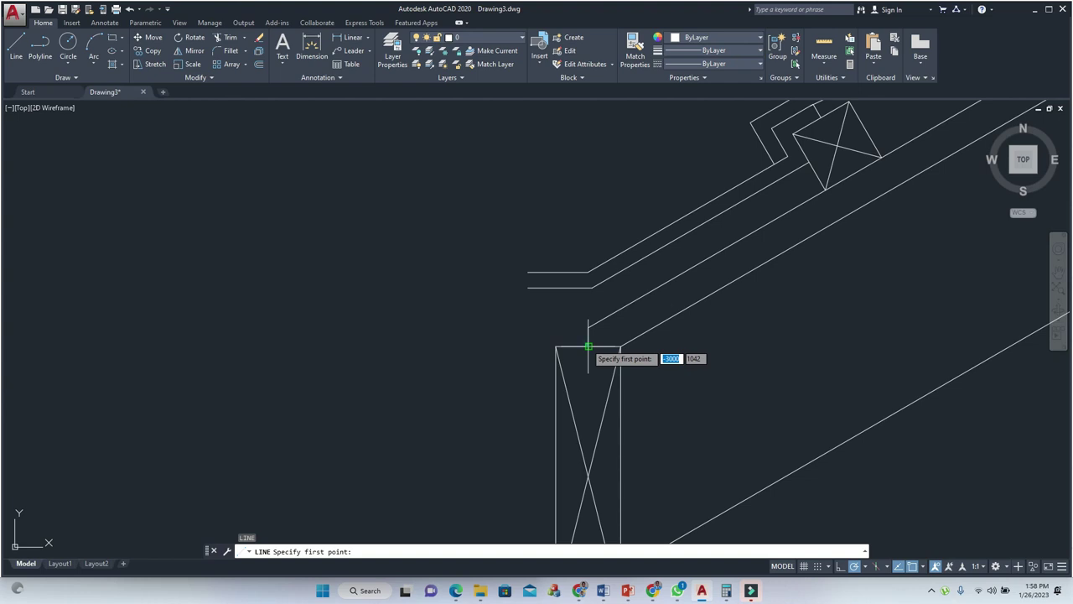
{"action": "left_click", "coordinate": [588, 346]}
{"action": "key", "text": "Escape"}
{"action": "key", "text": "Escape"}
{"action": "left_click", "coordinate": [563, 254]}
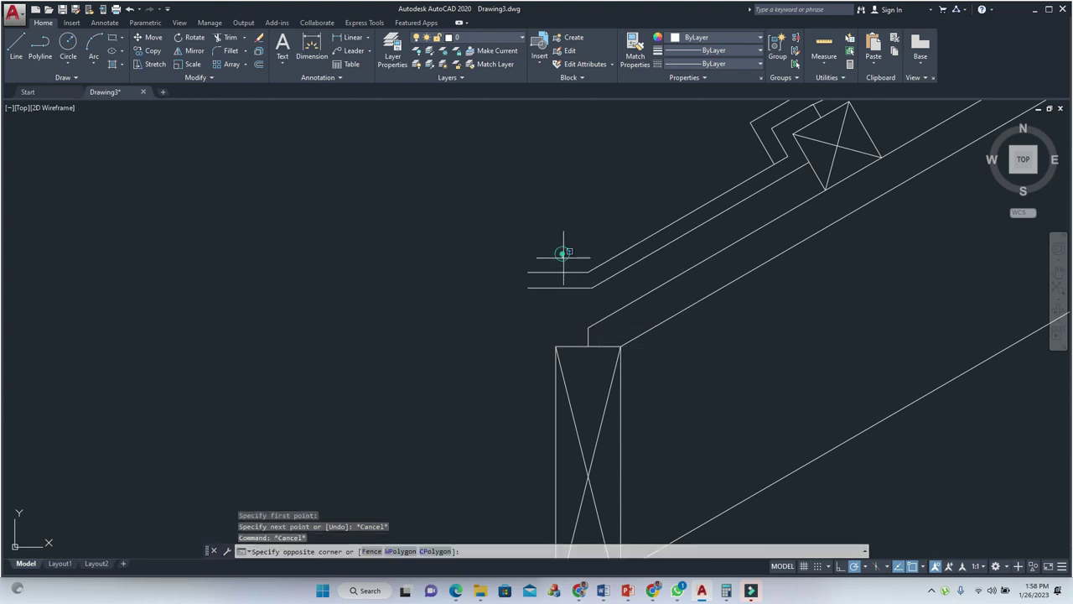
{"action": "left_click", "coordinate": [535, 306]}
{"action": "type", "text": "m"}
{"action": "key", "text": "Return"}
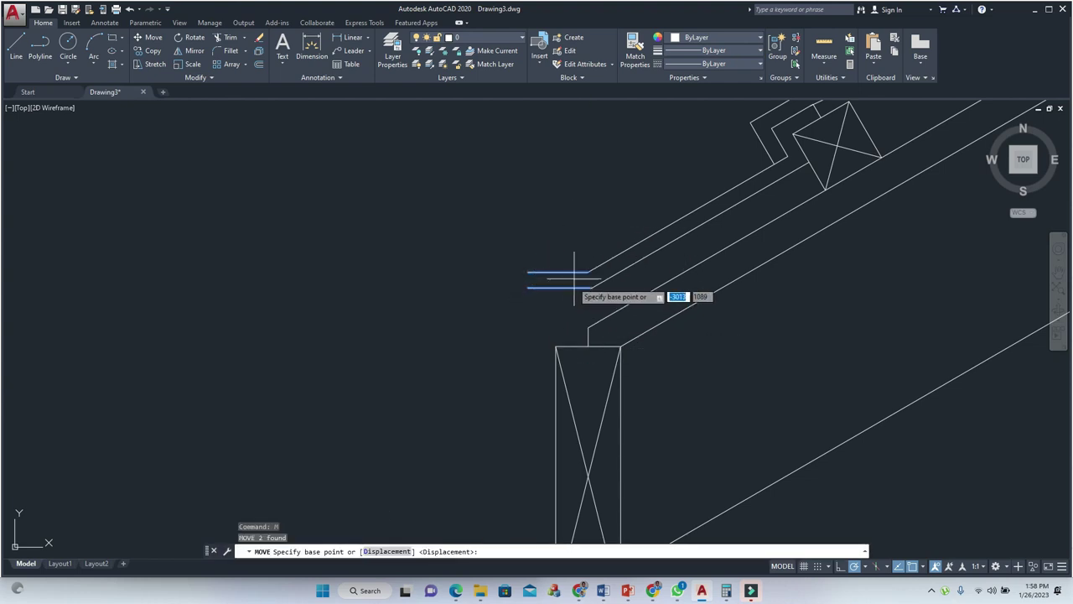
{"action": "left_click", "coordinate": [562, 271]}
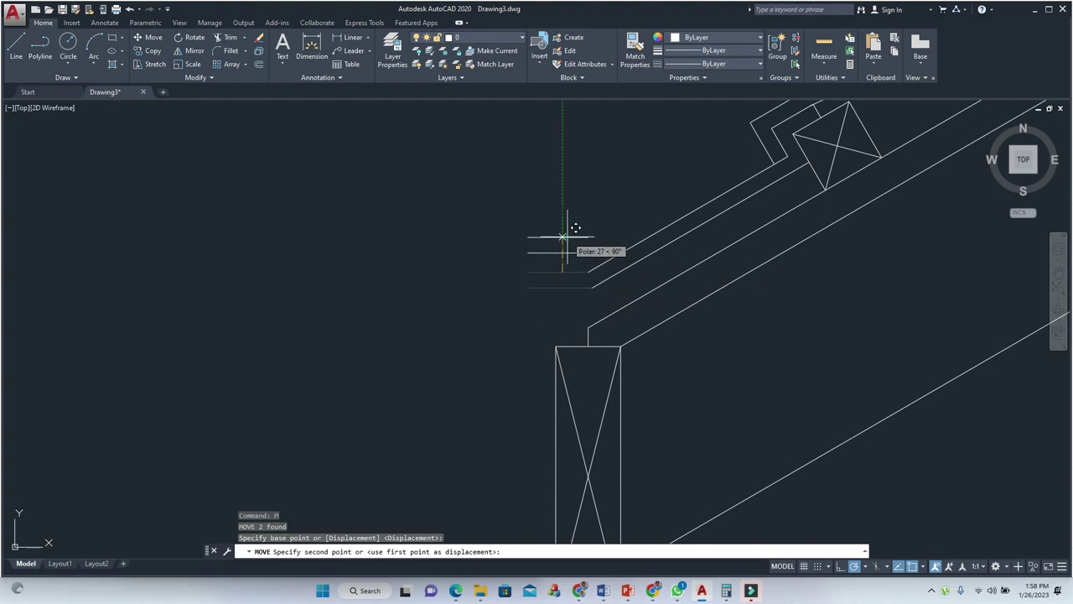
{"action": "left_click", "coordinate": [563, 238]}
{"action": "key", "text": "Escape"}
{"action": "key", "text": "Escape"}
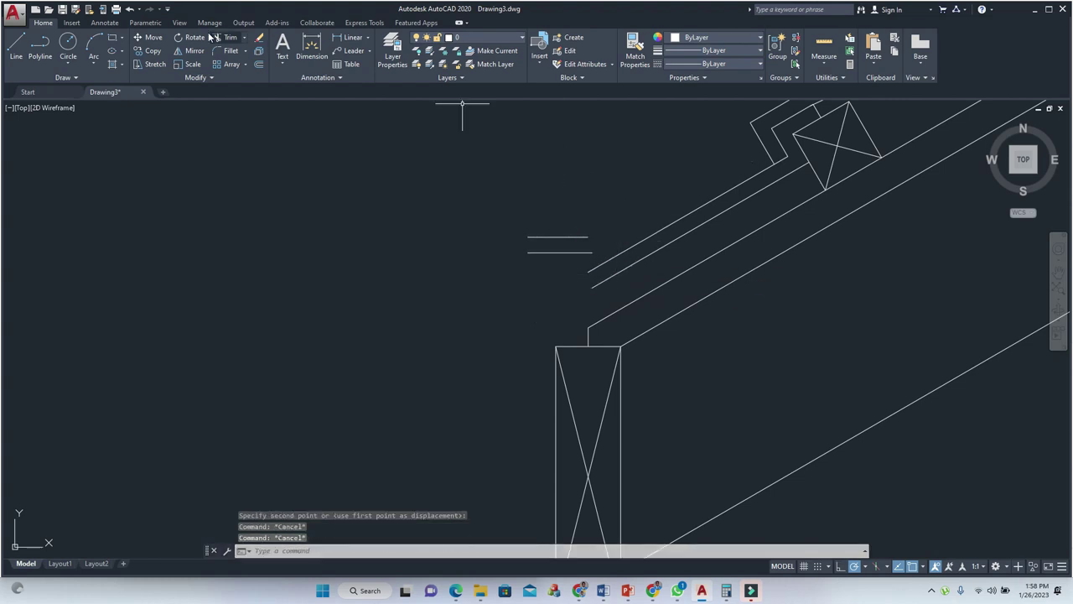
Fillet both short lines to the diagonals again at their new height.
{"action": "left_click", "coordinate": [217, 52]}
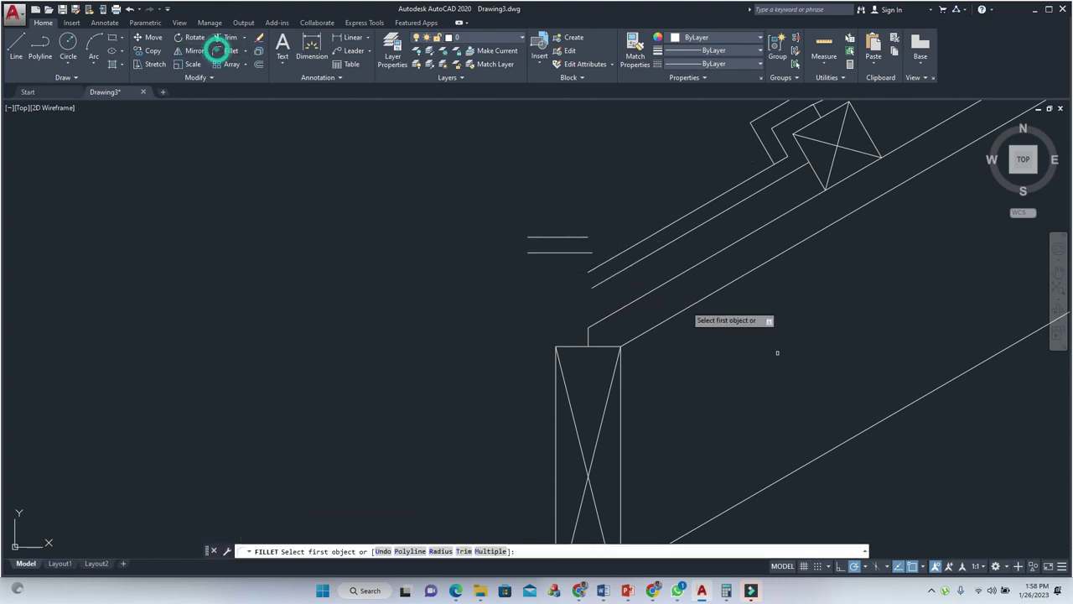
{"action": "left_click", "coordinate": [575, 238]}
{"action": "left_click", "coordinate": [647, 234]}
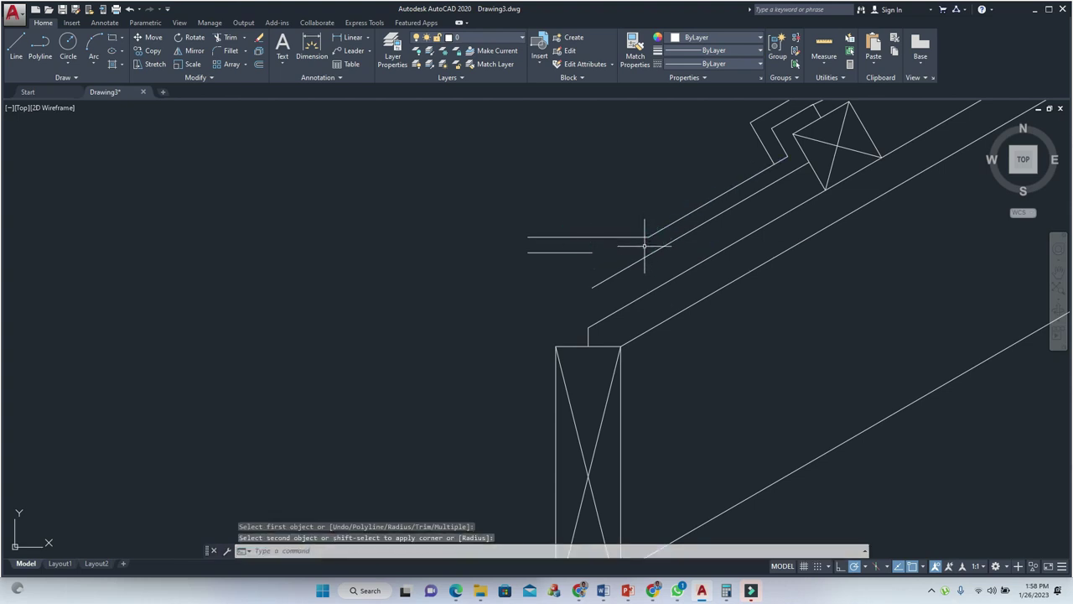
{"action": "key", "text": "Return"}
{"action": "left_click", "coordinate": [587, 251]}
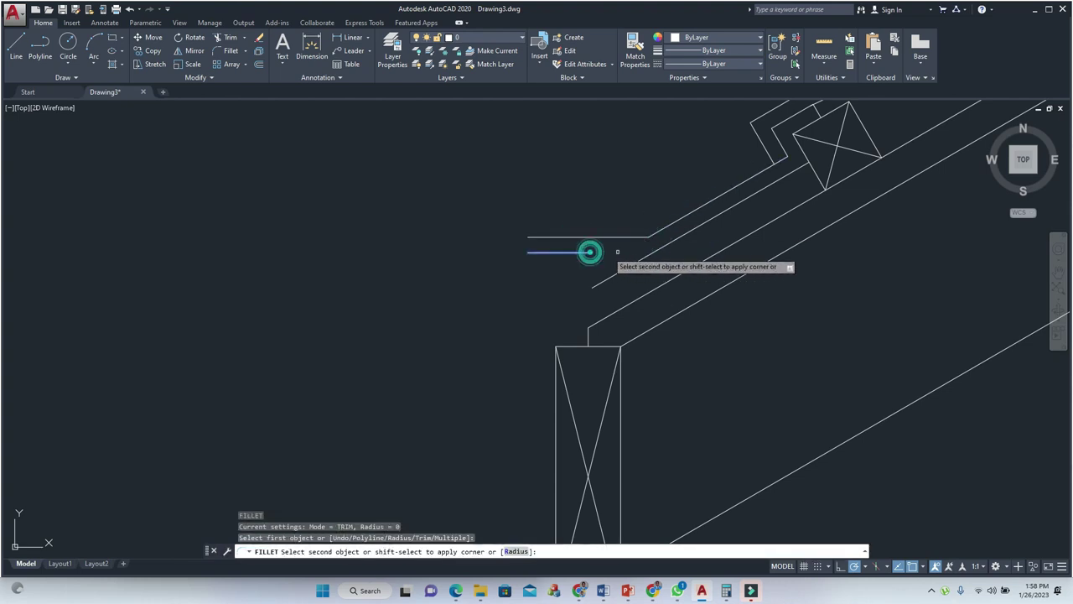
{"action": "left_click", "coordinate": [669, 243]}
{"action": "scroll", "coordinate": [706, 268], "scroll_direction": "down", "scroll_amount": 4}
{"action": "middle_click_drag", "start_coordinate": [743, 283], "coordinate": [567, 282]}
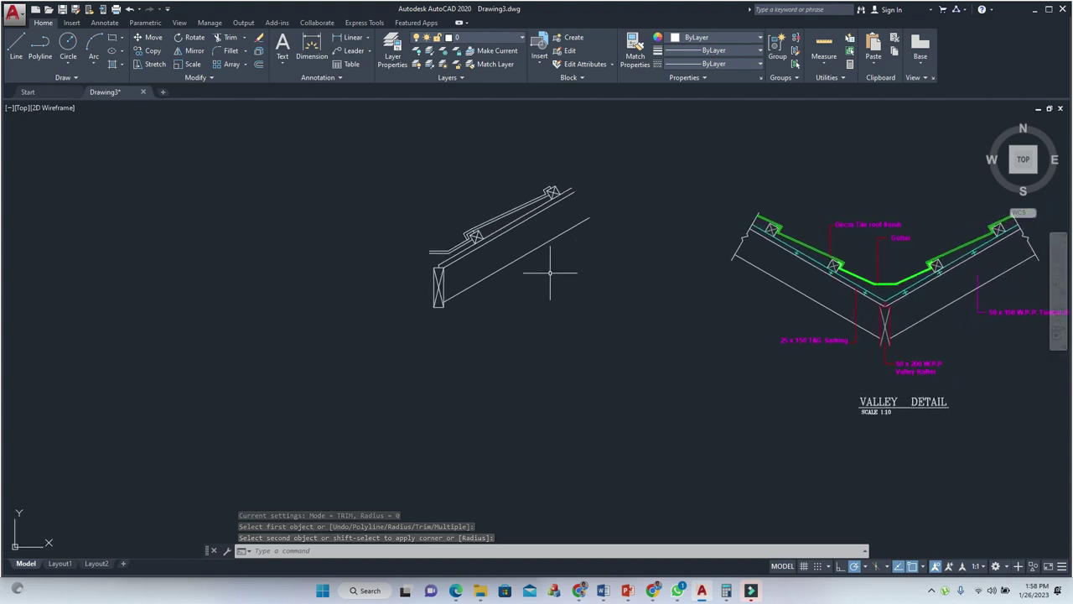
Window-select the rafter assembly together with the nearby tile pieces.
{"action": "scroll", "coordinate": [451, 261], "scroll_direction": "up", "scroll_amount": 2}
{"action": "middle_click_drag", "start_coordinate": [451, 260], "coordinate": [528, 272]}
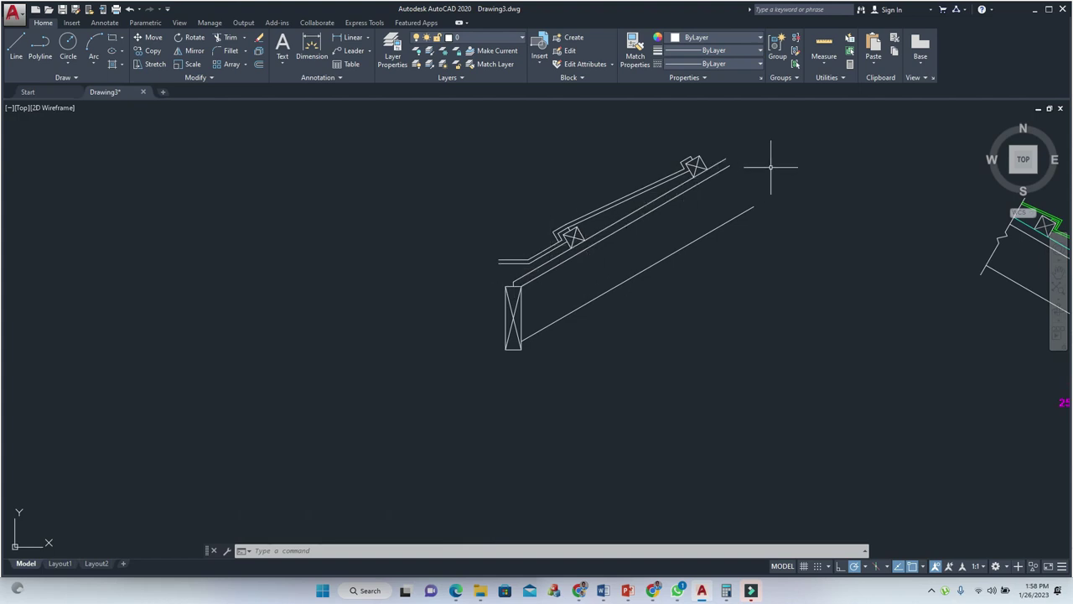
{"action": "left_click", "coordinate": [789, 135]}
{"action": "left_click", "coordinate": [542, 401]}
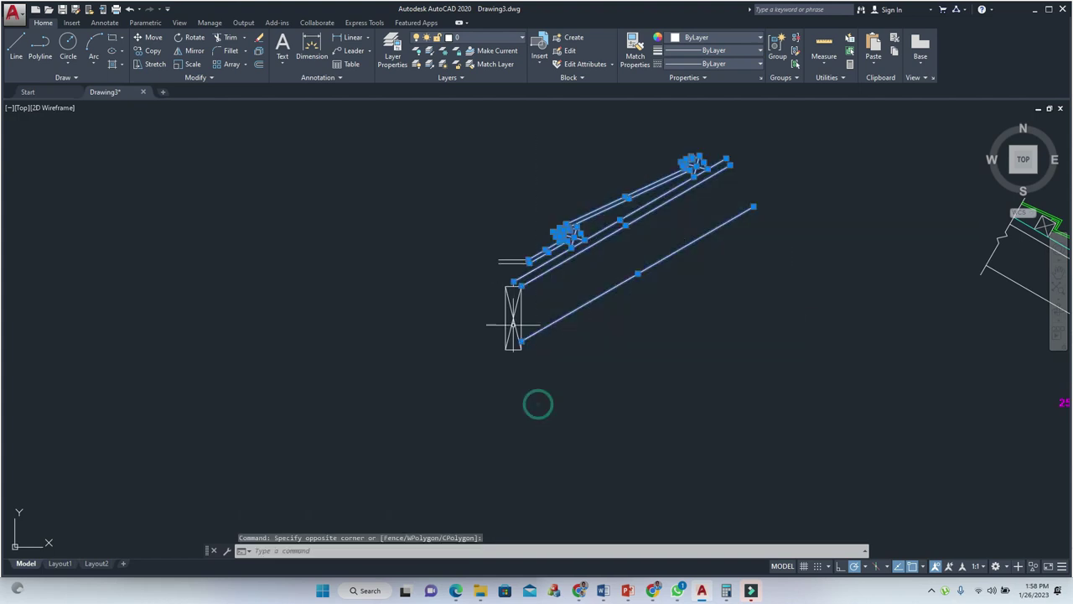
{"action": "scroll", "coordinate": [533, 277], "scroll_direction": "up", "scroll_amount": 2}
{"action": "mouse_move", "coordinate": [547, 230]}
{"action": "left_mouse_down"}
{"action": "mouse_move", "coordinate": [532, 242]}
{"action": "mouse_move", "coordinate": [547, 250]}
{"action": "left_mouse_up"}
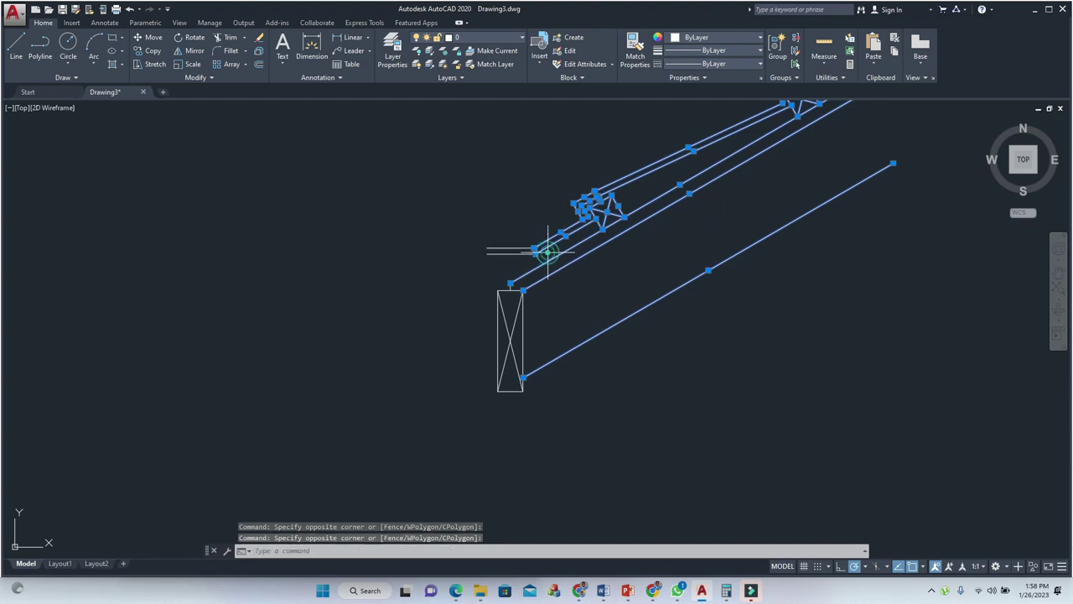
Mirror the selection about the post's bottom-to-top line, keeping the original half.
{"action": "left_click", "coordinate": [192, 51]}
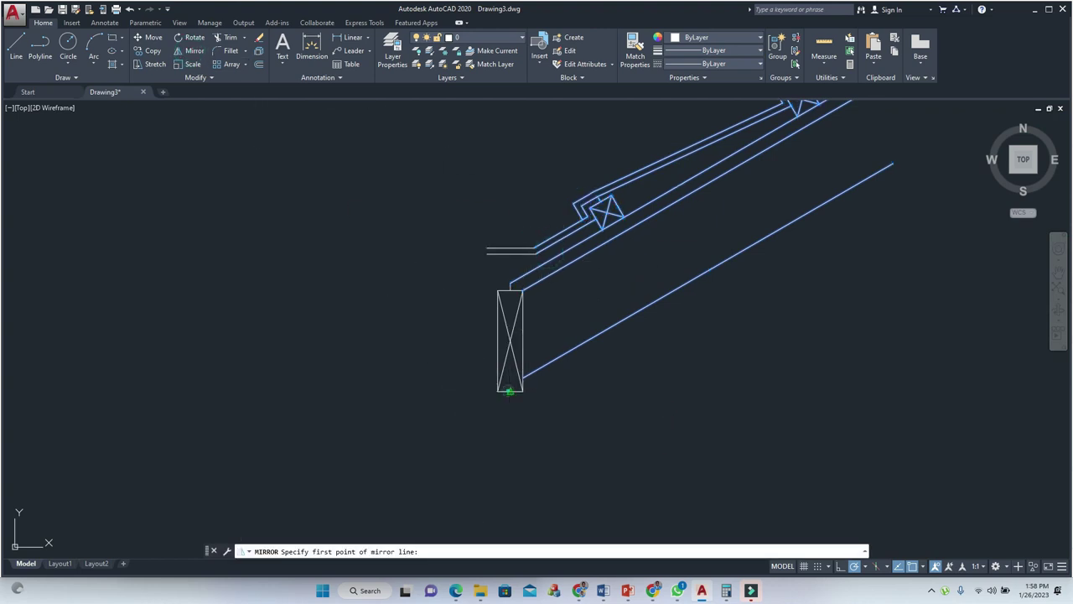
{"action": "left_click", "coordinate": [509, 390]}
{"action": "left_click", "coordinate": [509, 284]}
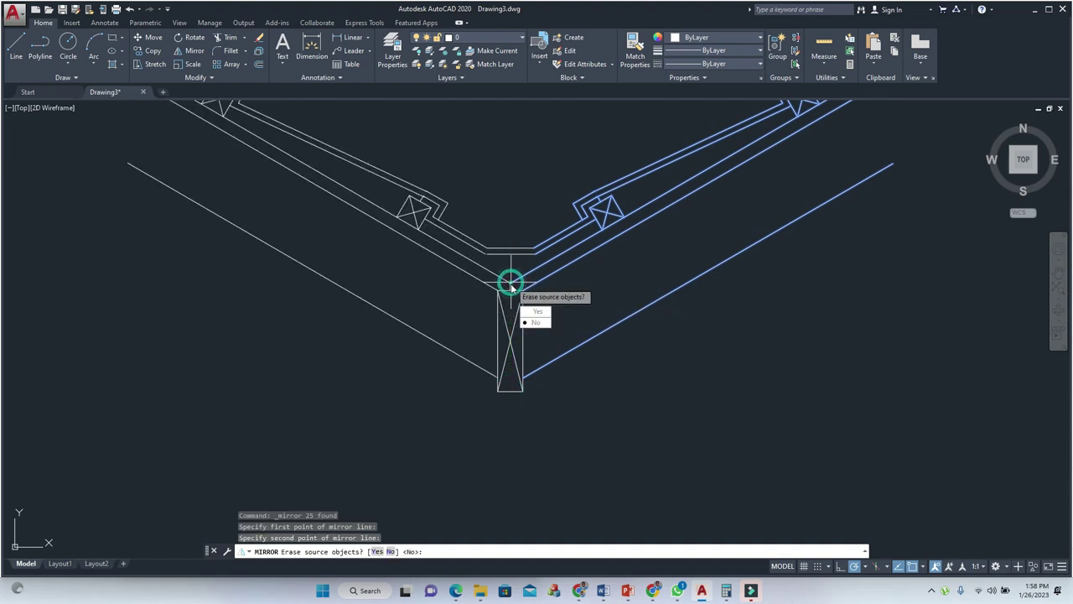
{"action": "left_click", "coordinate": [537, 323]}
{"action": "scroll", "coordinate": [542, 318], "scroll_direction": "down", "scroll_amount": 4}
{"action": "scroll", "coordinate": [540, 302], "scroll_direction": "up", "scroll_amount": 4}
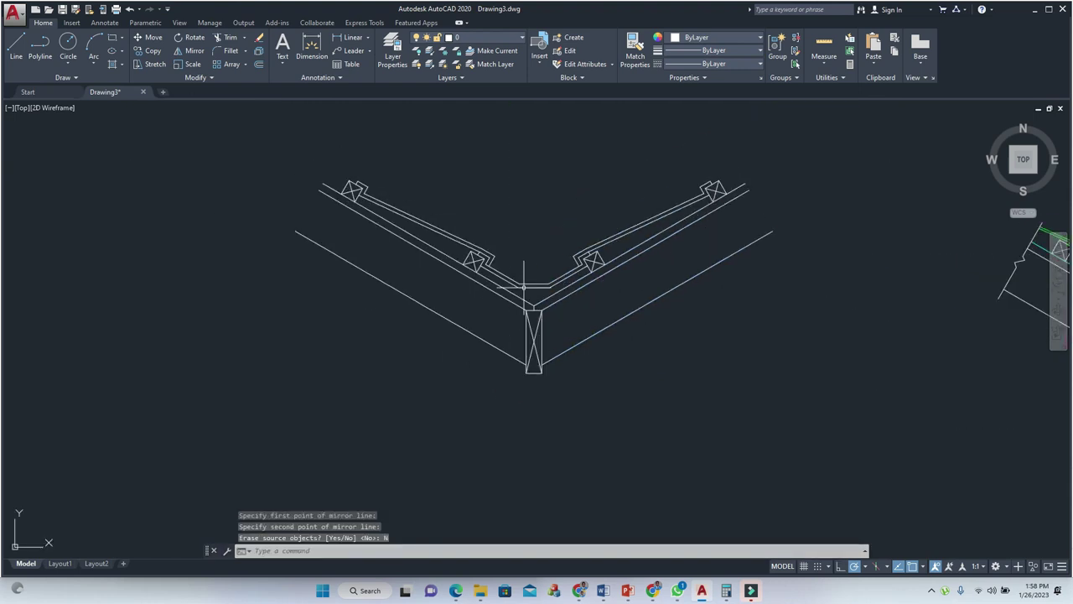
{"action": "scroll", "coordinate": [540, 300], "scroll_direction": "down", "scroll_amount": 4}
{"action": "middle_click_drag", "start_coordinate": [658, 337], "coordinate": [542, 324]}
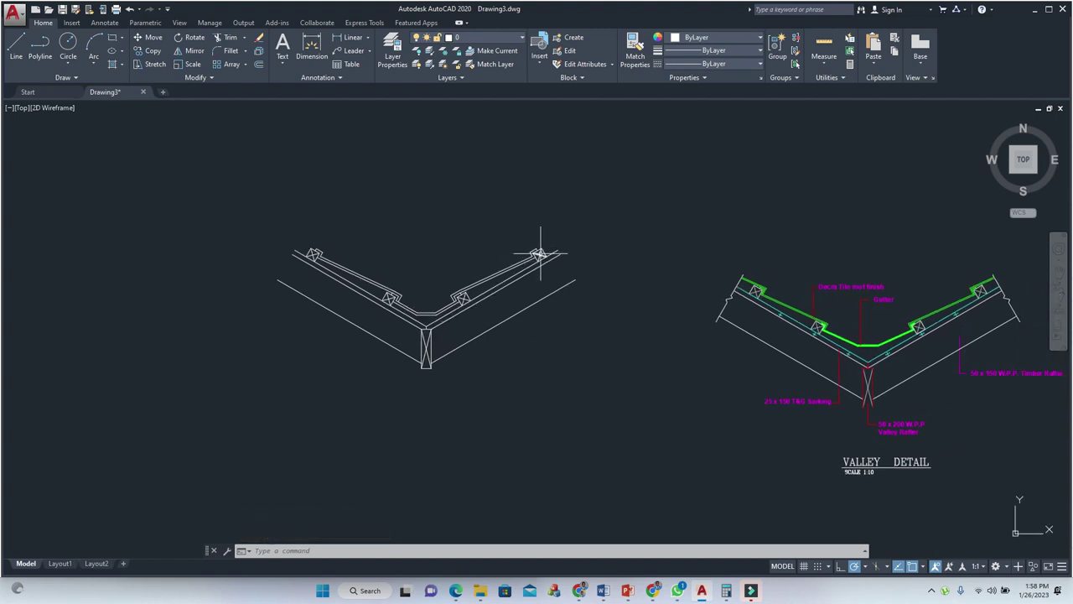
{"action": "key", "text": "Return"}
{"action": "scroll", "coordinate": [570, 304], "scroll_direction": "down", "scroll_amount": 3}
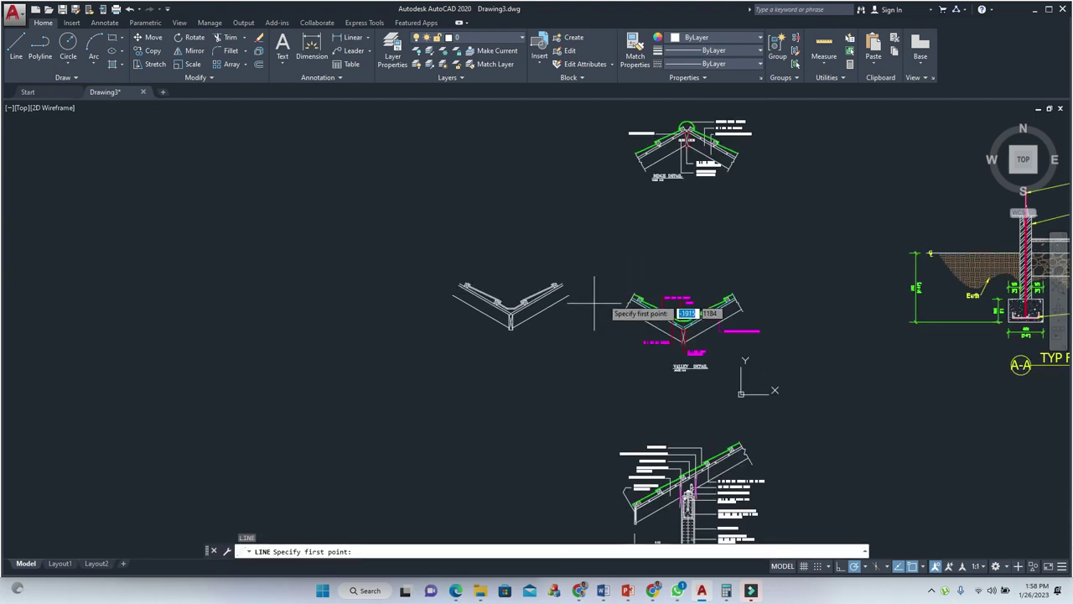
{"action": "key", "text": "Escape"}
{"action": "scroll", "coordinate": [569, 292], "scroll_direction": "up", "scroll_amount": 2}
{"action": "scroll", "coordinate": [576, 293], "scroll_direction": "down", "scroll_amount": 4}
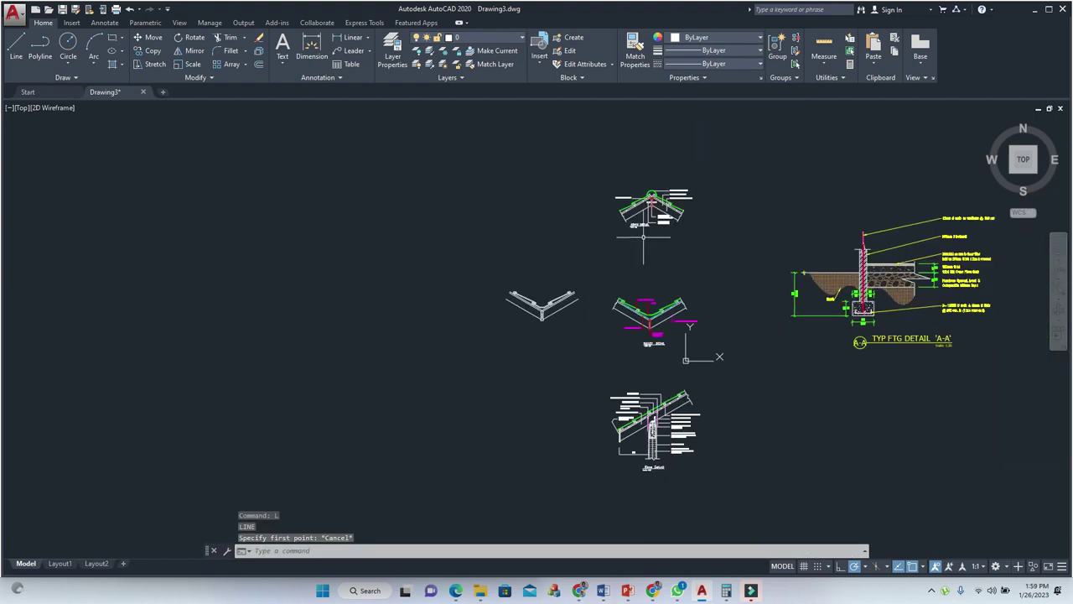
{"action": "scroll", "coordinate": [673, 226], "scroll_direction": "up", "scroll_amount": 2}
{"action": "scroll", "coordinate": [672, 226], "scroll_direction": "up", "scroll_amount": 4}
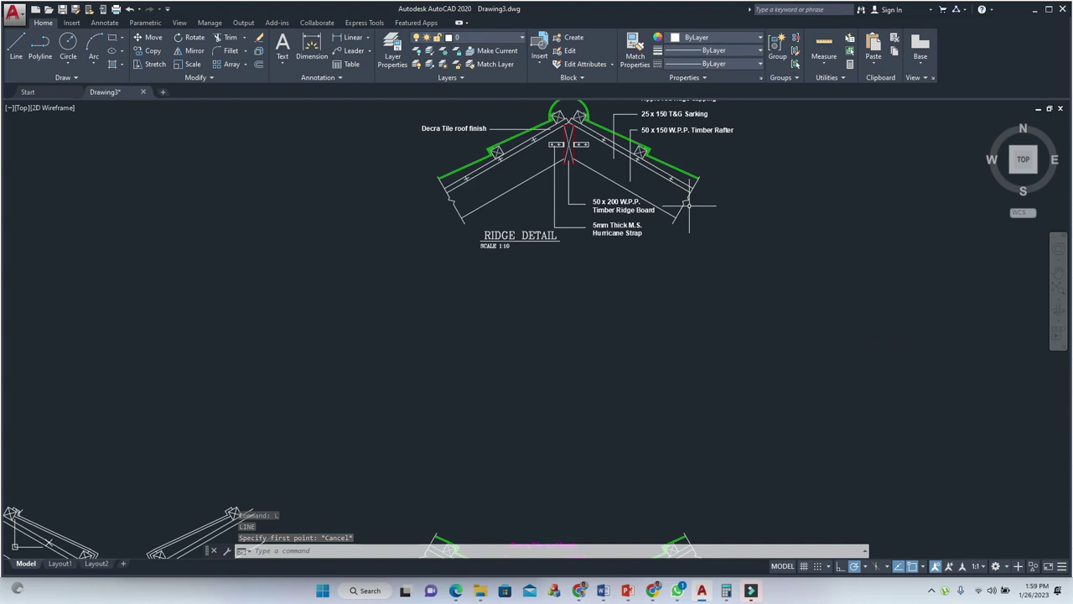
{"action": "scroll", "coordinate": [709, 252], "scroll_direction": "down", "scroll_amount": 4}
{"action": "scroll", "coordinate": [713, 252], "scroll_direction": "up", "scroll_amount": 1}
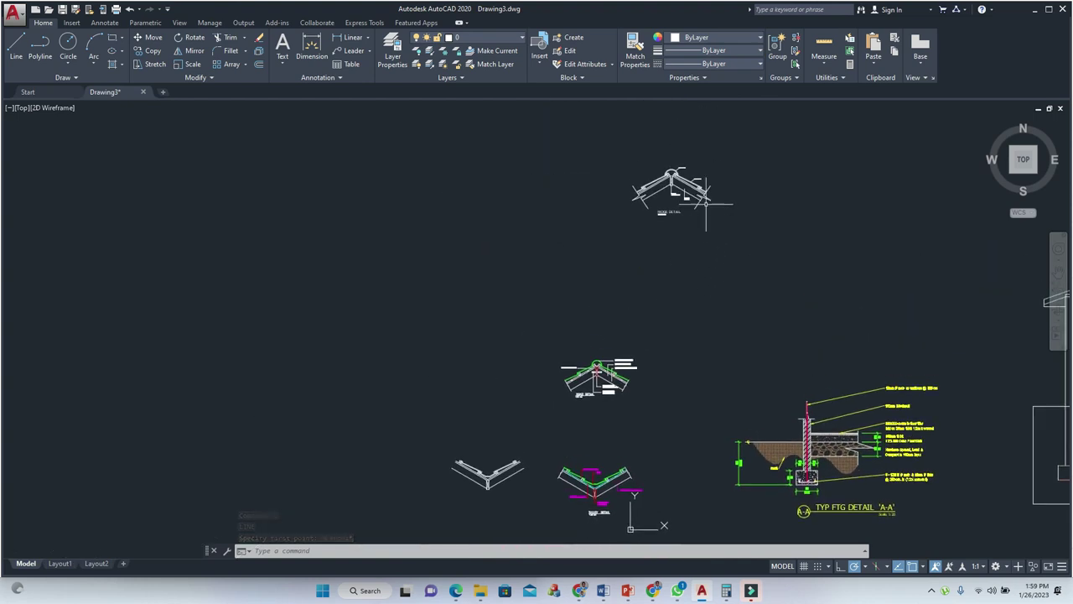
{"action": "scroll", "coordinate": [690, 214], "scroll_direction": "up", "scroll_amount": 3}
{"action": "key", "text": "Escape"}
{"action": "key", "text": "Escape"}
{"action": "scroll", "coordinate": [679, 341], "scroll_direction": "down", "scroll_amount": 3}
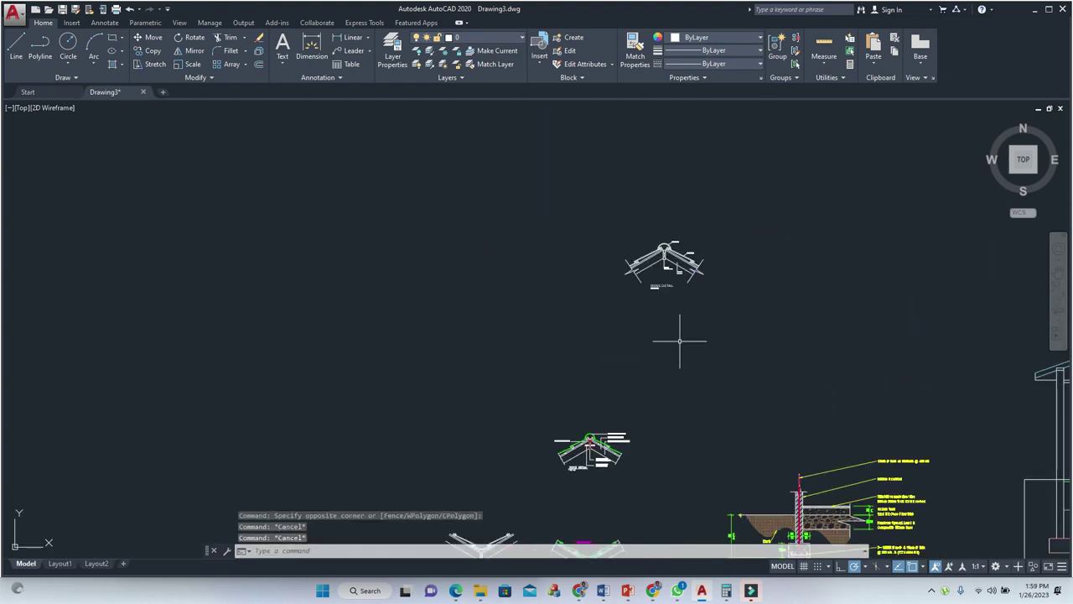
{"action": "mouse_move", "coordinate": [549, 503]}
{"action": "middle_mouse_down"}
{"action": "mouse_move", "coordinate": [640, 297]}
{"action": "mouse_move", "coordinate": [618, 299]}
{"action": "middle_mouse_up"}
{"action": "scroll", "coordinate": [618, 364], "scroll_direction": "up", "scroll_amount": 5}
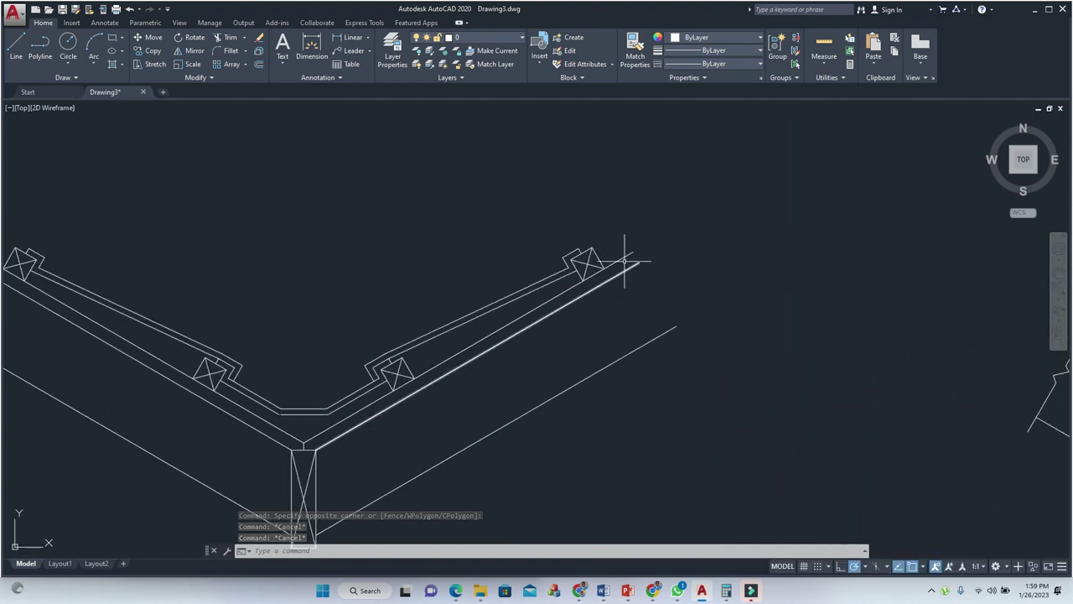
{"action": "key", "text": "Return"}
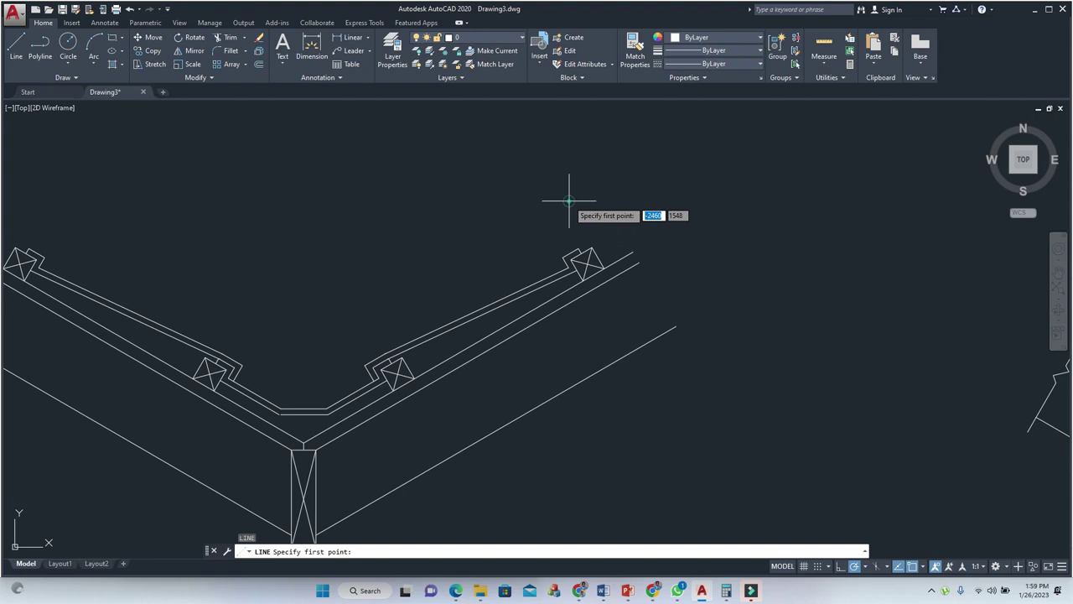
Draw a long diagonal cut line and a zigzag break line at the right roof end.
{"action": "left_click", "coordinate": [570, 202]}
{"action": "left_click", "coordinate": [709, 422]}
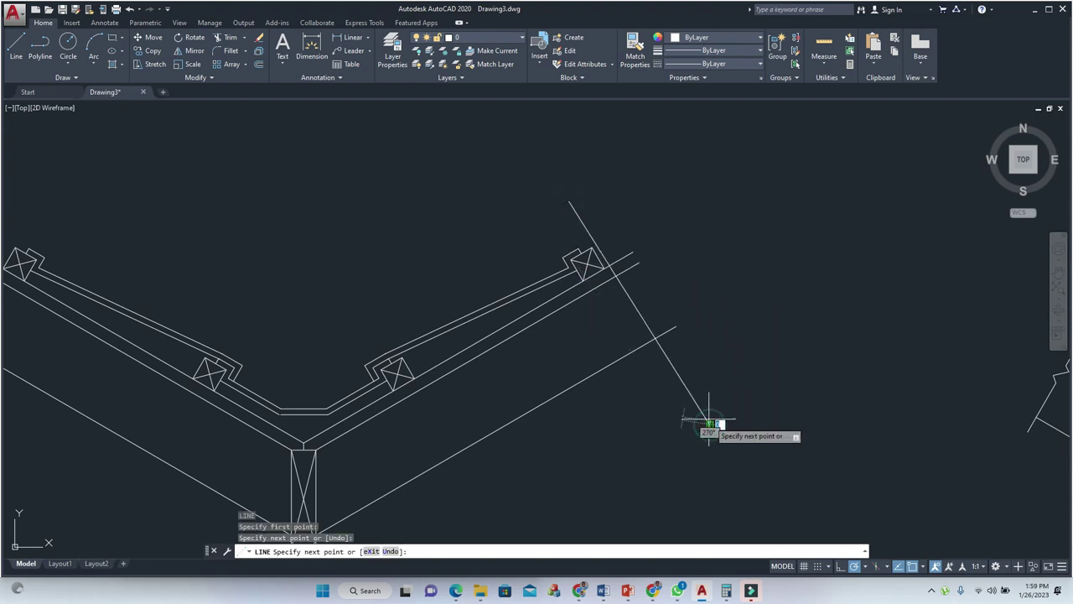
{"action": "key", "text": "Return"}
{"action": "key", "text": "Return"}
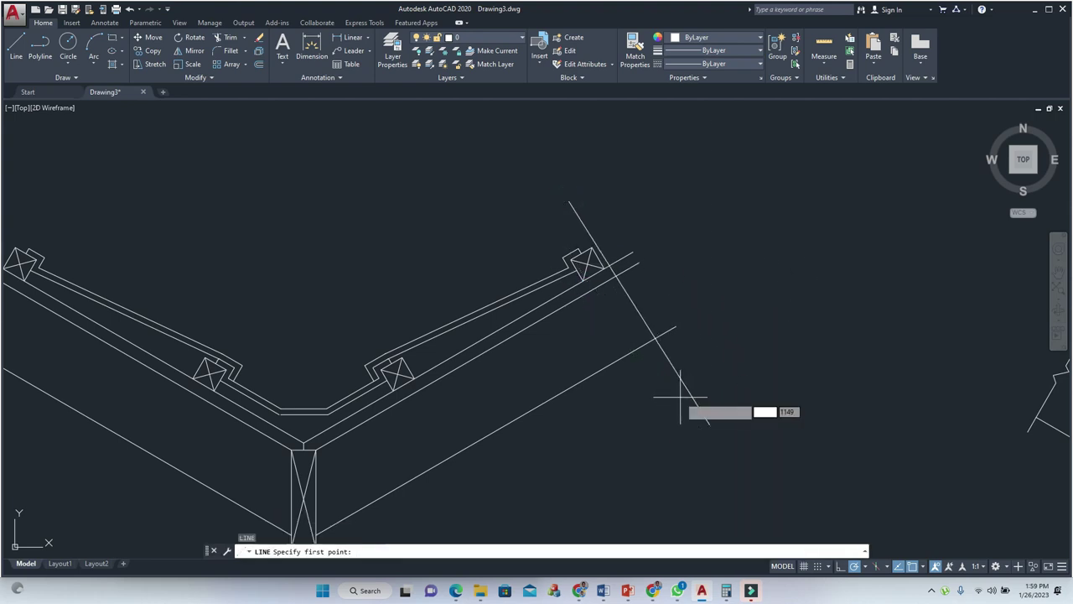
{"action": "left_click", "coordinate": [671, 299]}
{"action": "left_click", "coordinate": [563, 357]}
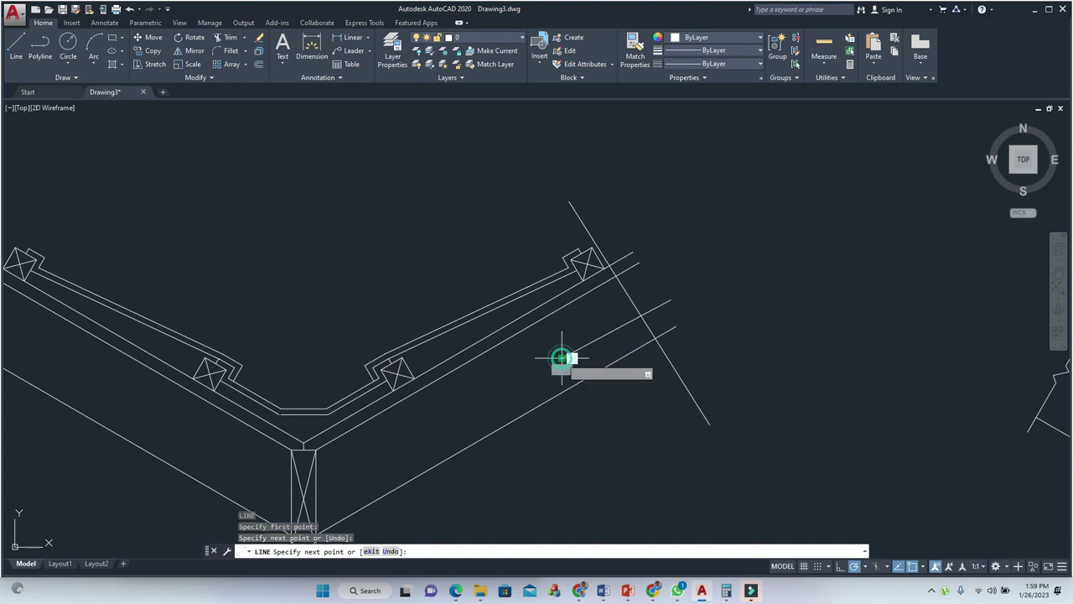
{"action": "left_click", "coordinate": [661, 268]}
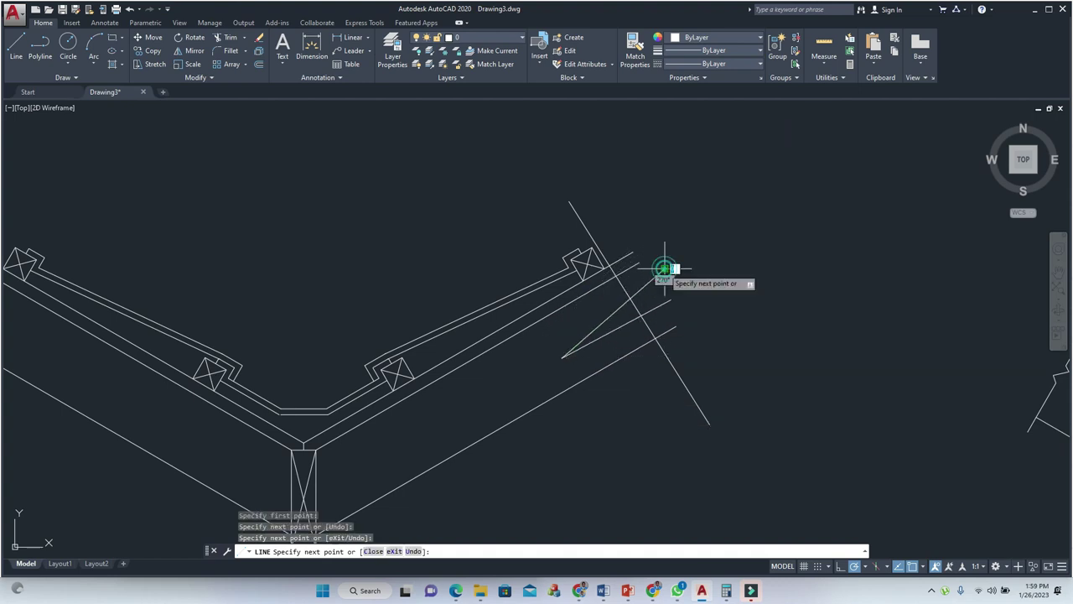
{"action": "scroll", "coordinate": [610, 289], "scroll_direction": "up", "scroll_amount": 5}
{"action": "left_click", "coordinate": [606, 288]}
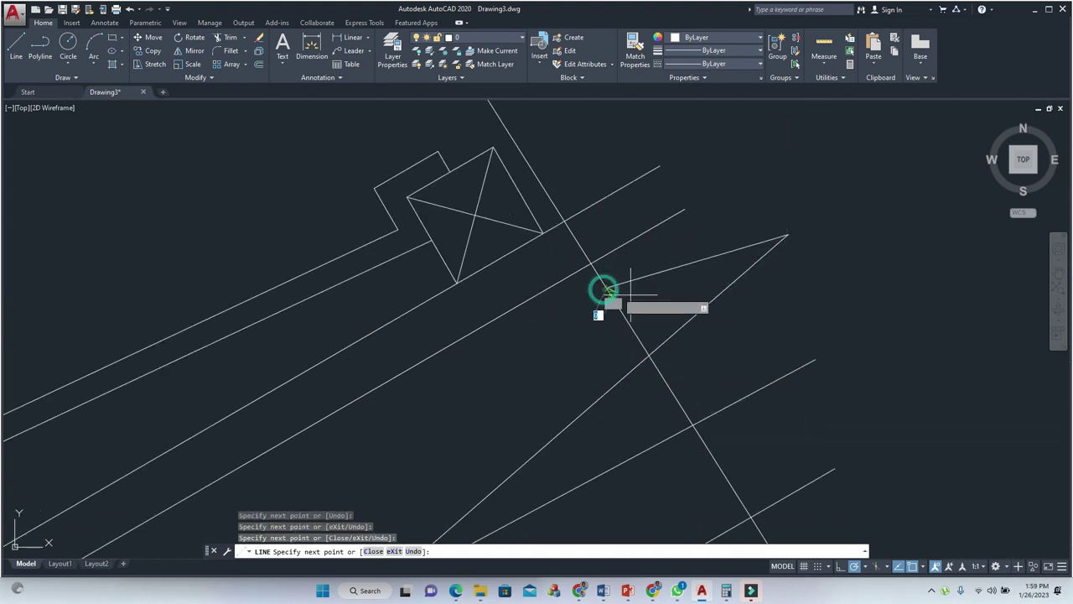
{"action": "key", "text": "Escape"}
{"action": "key", "text": "Escape"}
Trim the stray segments beneath the new break line, using it as the cutting edge.
{"action": "left_click", "coordinate": [705, 255]}
{"action": "left_click", "coordinate": [662, 311]}
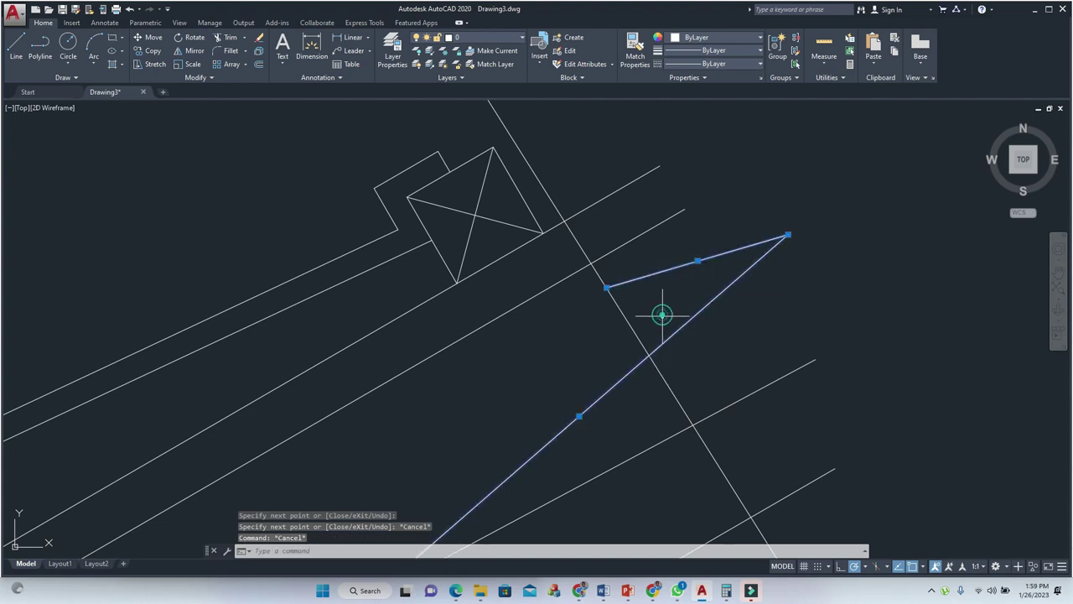
{"action": "left_click", "coordinate": [726, 356]}
{"action": "left_click", "coordinate": [641, 446]}
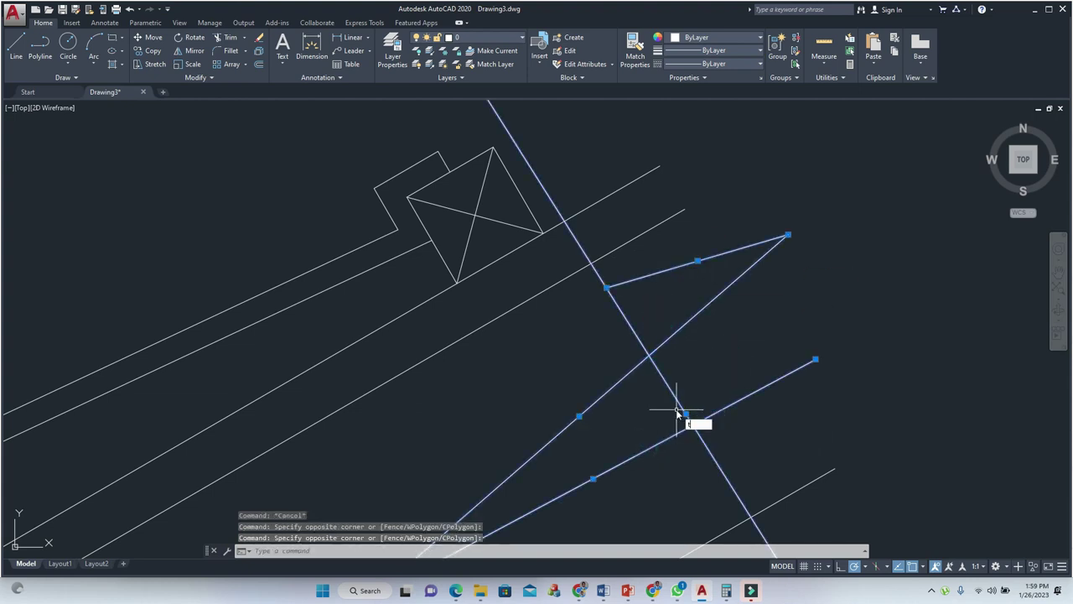
{"action": "key", "text": "Return"}
{"action": "left_click", "coordinate": [646, 314]}
{"action": "left_click", "coordinate": [599, 335]}
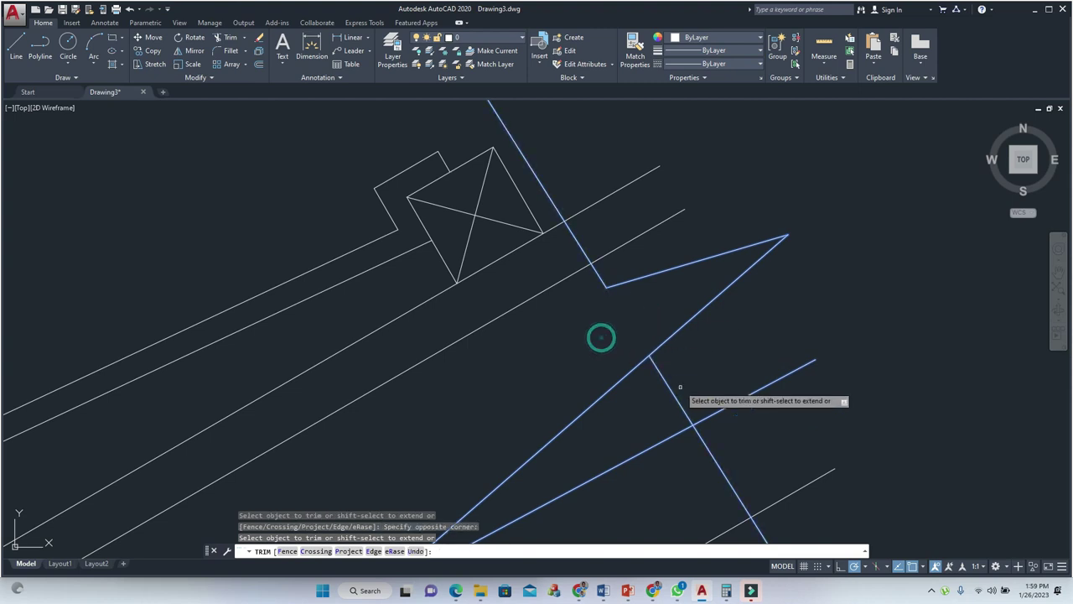
{"action": "left_click", "coordinate": [694, 384]}
{"action": "left_click", "coordinate": [640, 402]}
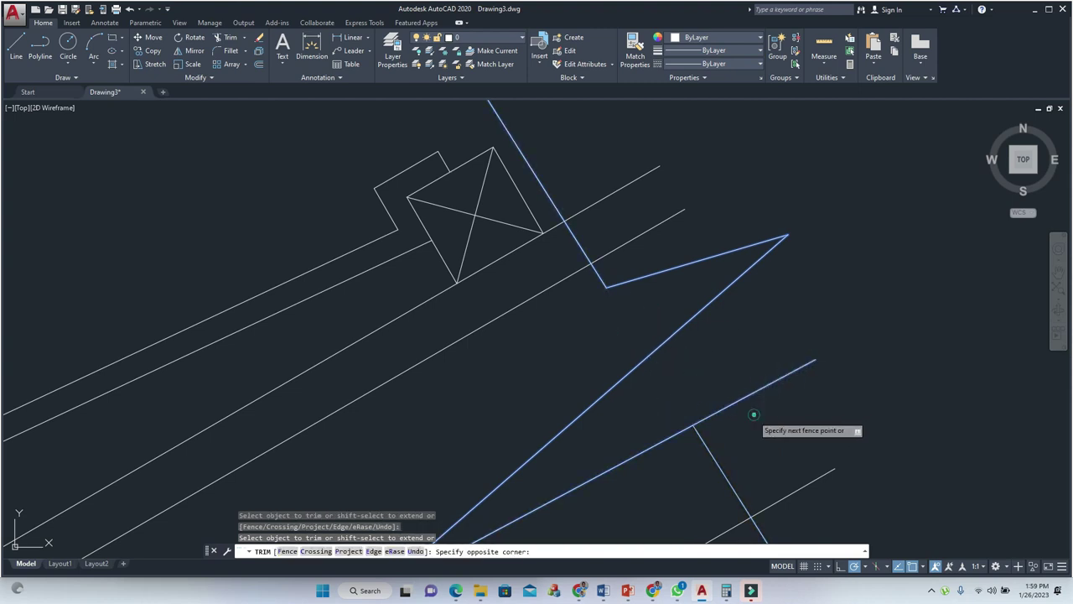
{"action": "key", "text": "Escape"}
{"action": "key", "text": "Escape"}
{"action": "left_click", "coordinate": [696, 462]}
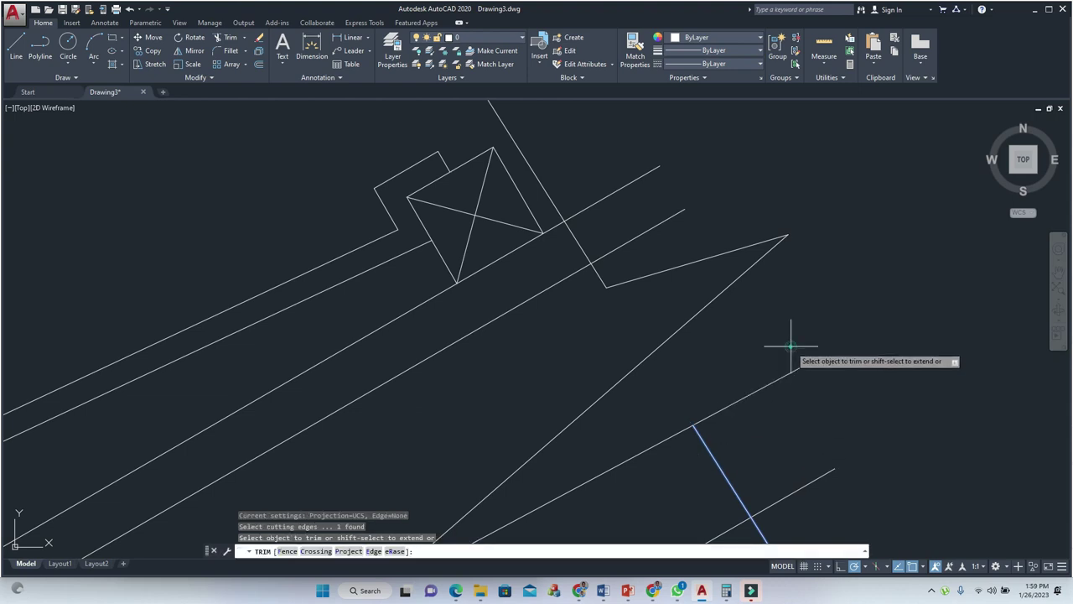
{"action": "left_click", "coordinate": [749, 407]}
Join the five break line segments into a single polyline.
{"action": "left_click", "coordinate": [734, 384]}
{"action": "left_click", "coordinate": [637, 437]}
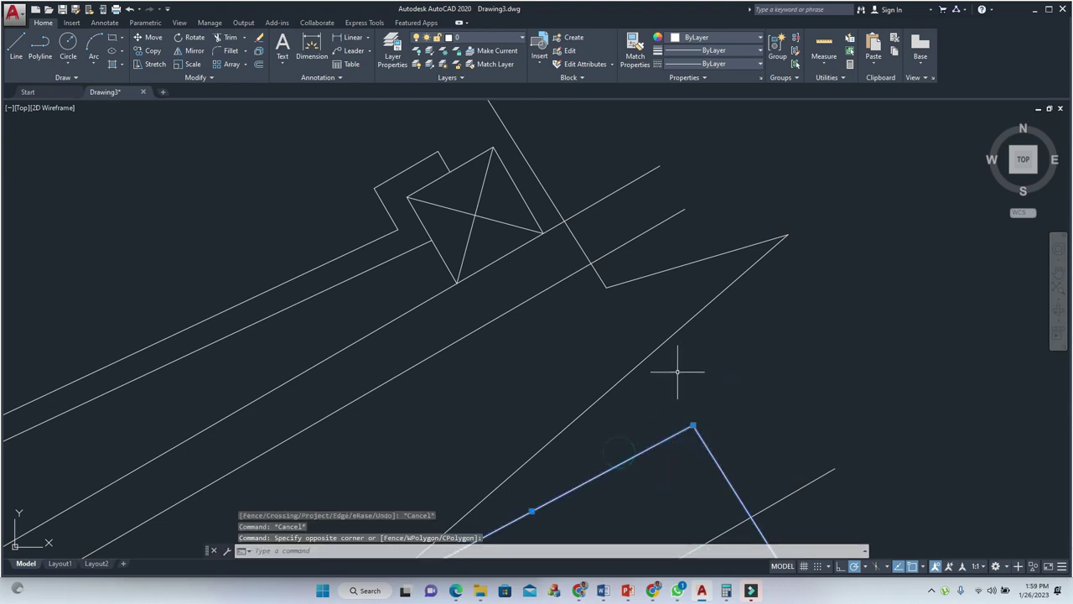
{"action": "left_click", "coordinate": [683, 366]}
{"action": "left_click", "coordinate": [587, 382]}
{"action": "left_click", "coordinate": [628, 277]}
{"action": "left_click", "coordinate": [608, 306]}
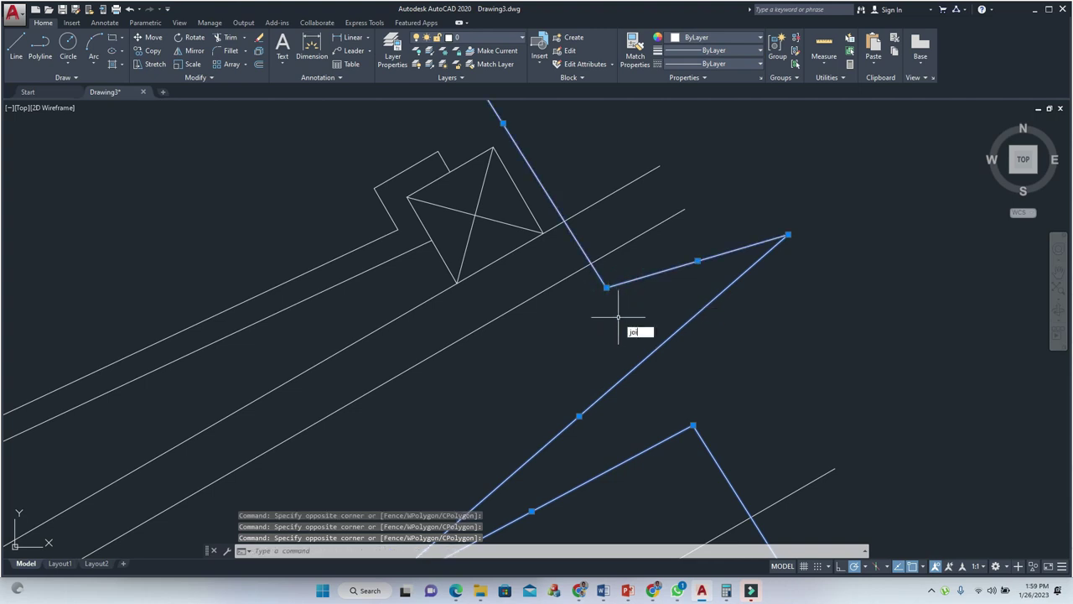
{"action": "key", "text": "Return"}
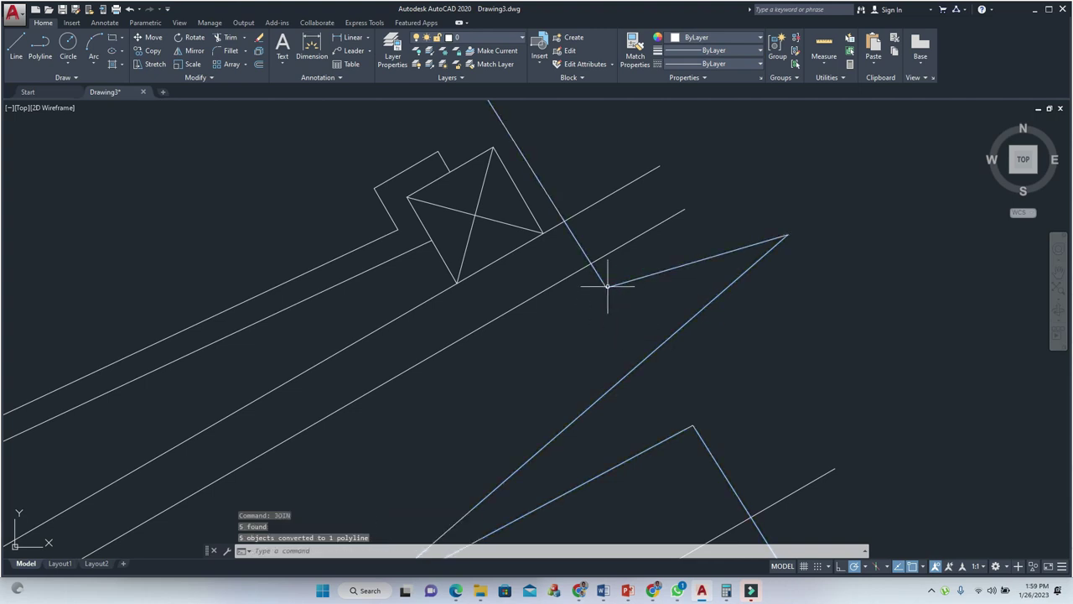
Trim the roof line ends that extend past the break line polyline.
{"action": "left_click", "coordinate": [639, 274]}
{"action": "left_click", "coordinate": [614, 309]}
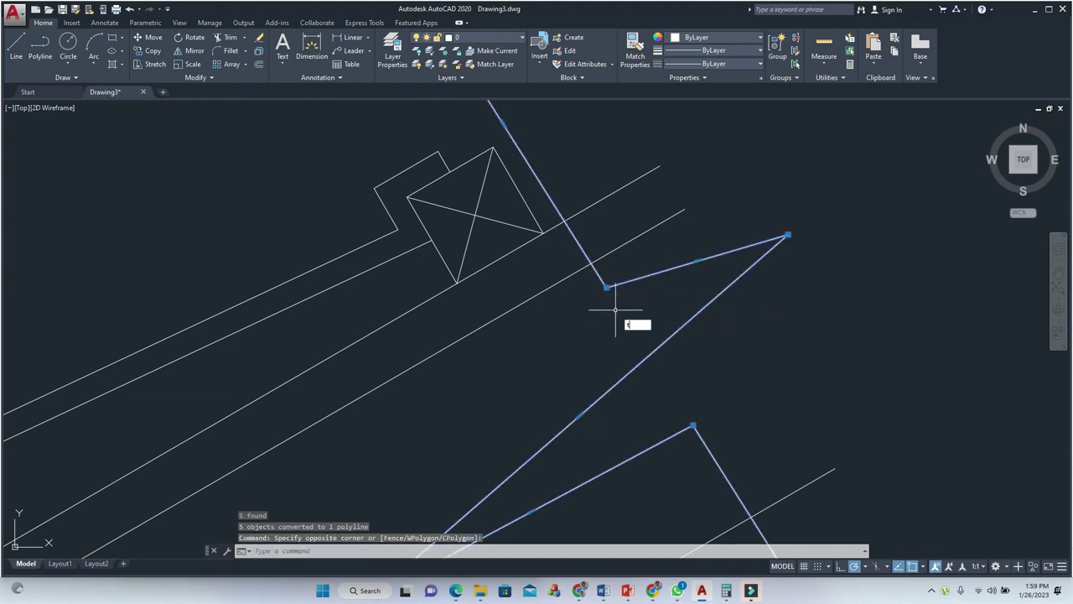
{"action": "type", "text": "tr"}
{"action": "key", "text": "Return"}
{"action": "left_click", "coordinate": [718, 143]}
{"action": "left_click", "coordinate": [625, 239]}
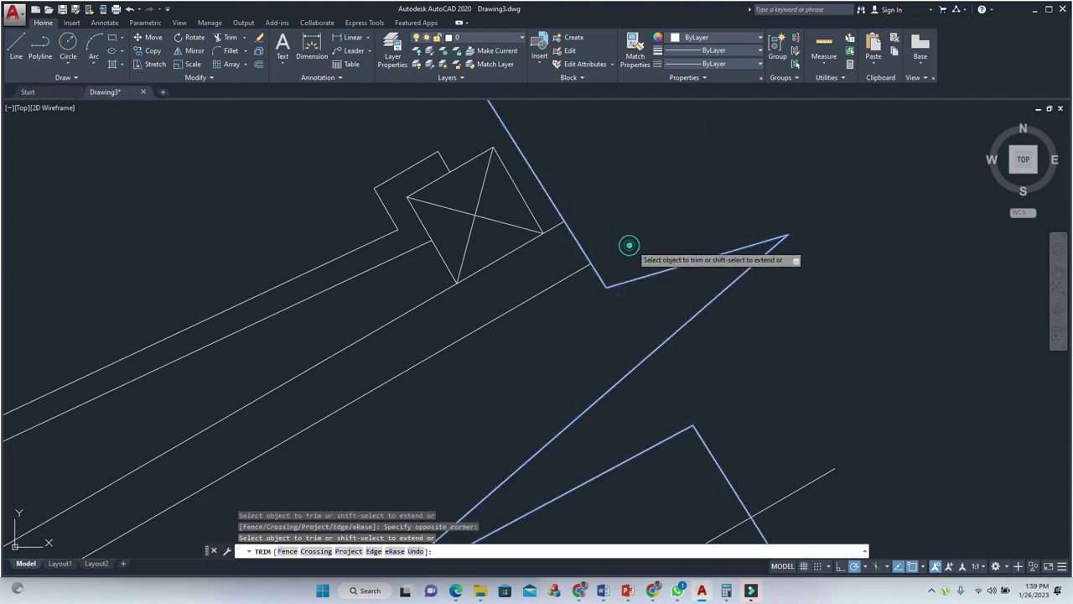
{"action": "left_click", "coordinate": [847, 422]}
{"action": "left_click", "coordinate": [805, 494]}
{"action": "scroll", "coordinate": [872, 369], "scroll_direction": "down", "scroll_amount": 3}
{"action": "key", "text": "Escape"}
{"action": "key", "text": "Escape"}
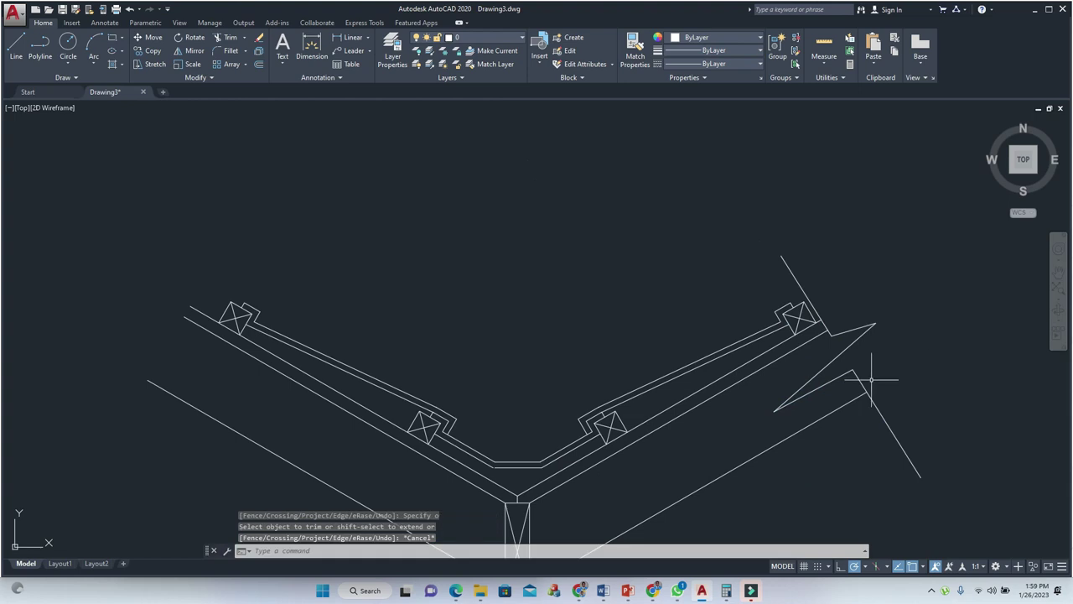
{"action": "left_click", "coordinate": [852, 344]}
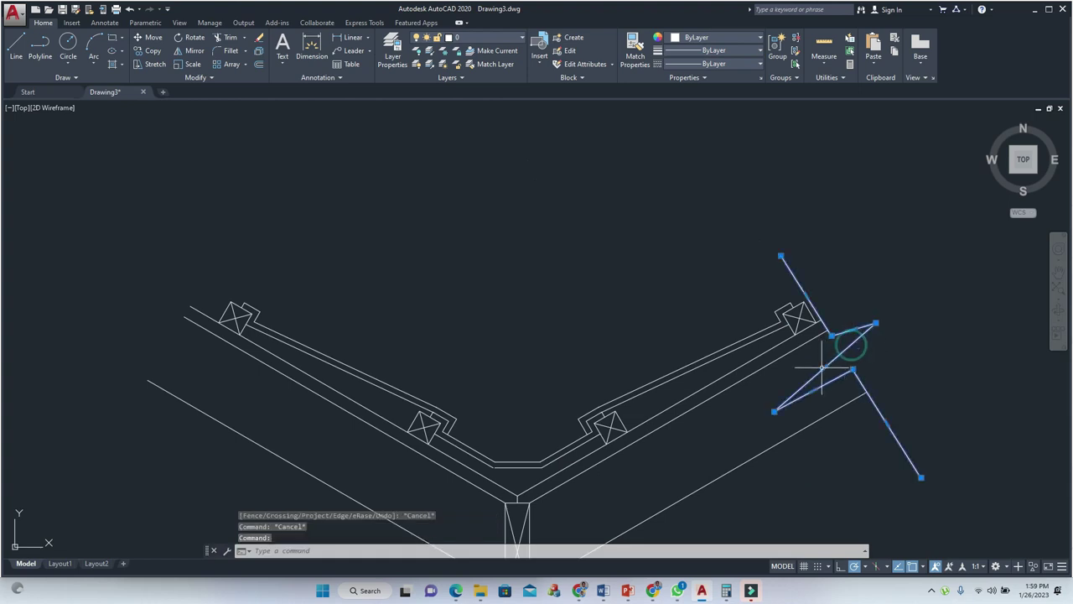
{"action": "left_click", "coordinate": [194, 50]}
Mirror the zigzag break line about a vertical axis through the post, keeping the original.
{"action": "scroll", "coordinate": [513, 201], "scroll_direction": "down", "scroll_amount": 5}
{"action": "scroll", "coordinate": [495, 194], "scroll_direction": "up", "scroll_amount": 4}
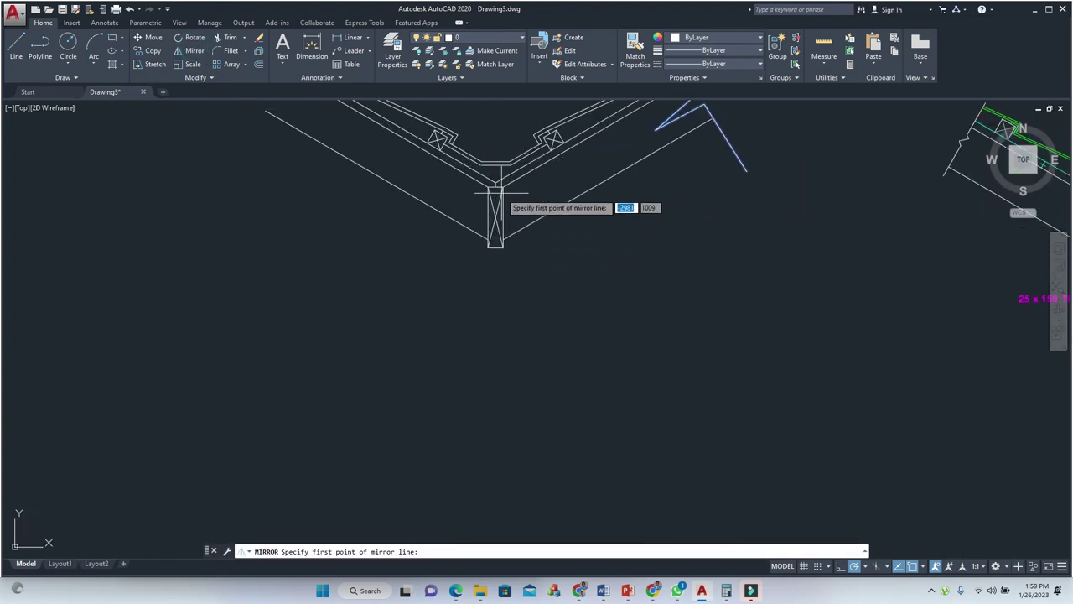
{"action": "left_click", "coordinate": [495, 186]}
{"action": "left_click", "coordinate": [495, 248]}
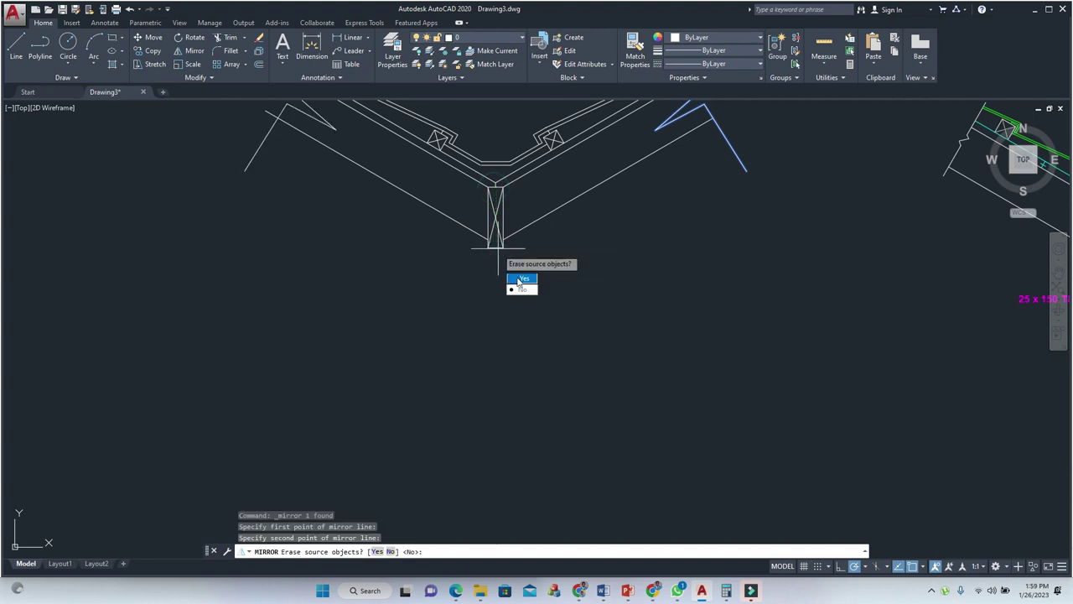
{"action": "left_click", "coordinate": [521, 289]}
Trim the left roof line ends that extend past the new break line.
{"action": "scroll", "coordinate": [493, 168], "scroll_direction": "down", "scroll_amount": 6}
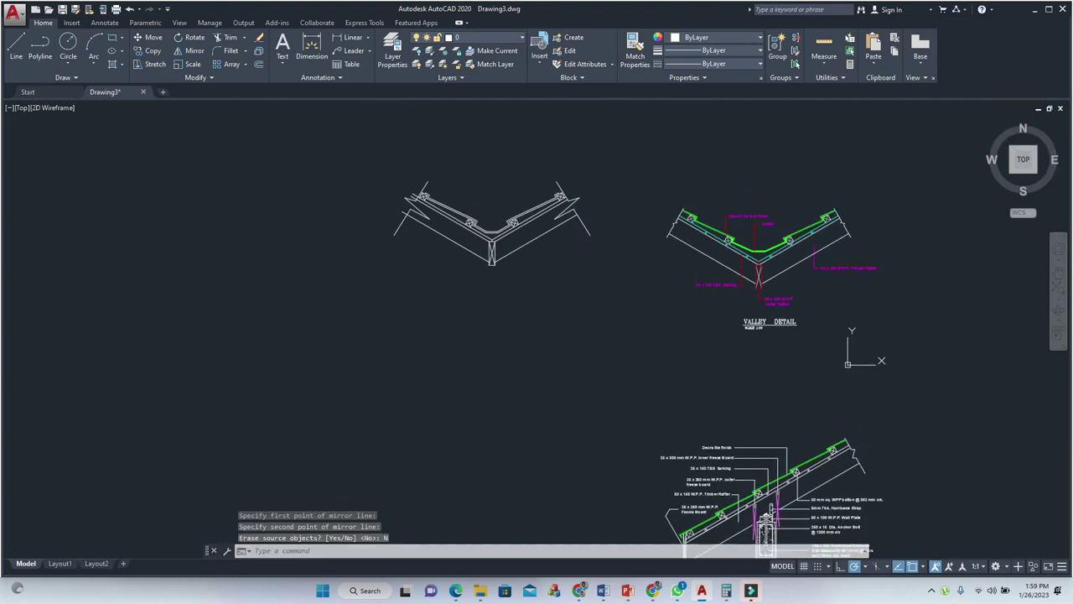
{"action": "scroll", "coordinate": [450, 190], "scroll_direction": "up", "scroll_amount": 4}
{"action": "left_click", "coordinate": [414, 225]}
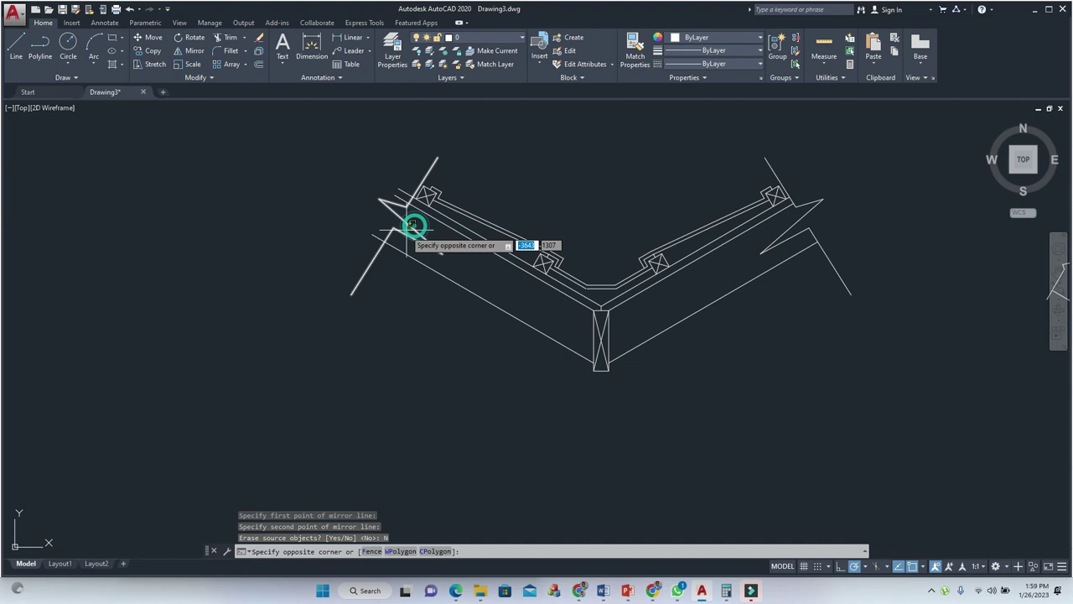
{"action": "left_click", "coordinate": [405, 235]}
{"action": "key", "text": "Return"}
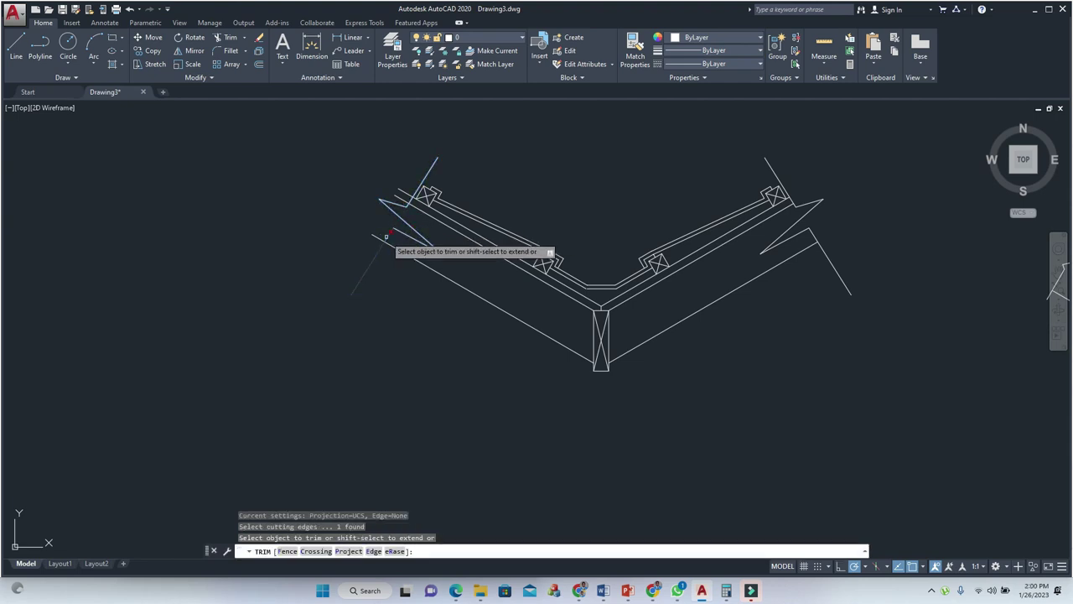
{"action": "scroll", "coordinate": [381, 237], "scroll_direction": "up", "scroll_amount": 3}
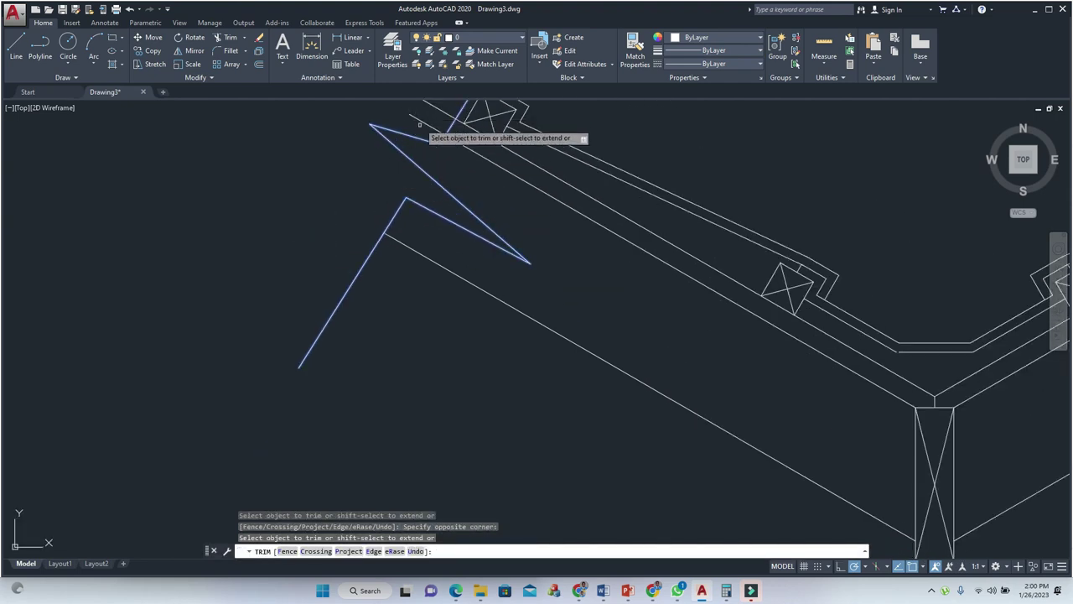
{"action": "middle_click_drag", "start_coordinate": [415, 115], "coordinate": [379, 223]}
{"action": "mouse_move", "coordinate": [379, 223]}
{"action": "left_mouse_down"}
{"action": "mouse_move", "coordinate": [384, 206]}
{"action": "mouse_move", "coordinate": [374, 219]}
{"action": "left_mouse_up"}
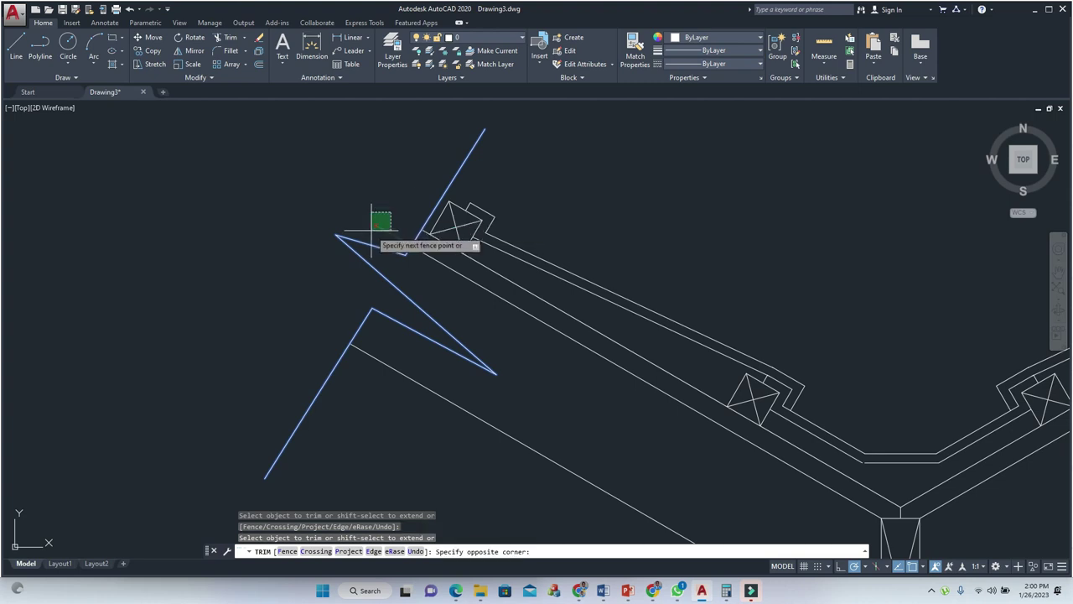
{"action": "key", "text": "Escape"}
{"action": "scroll", "coordinate": [527, 202], "scroll_direction": "down", "scroll_amount": 4}
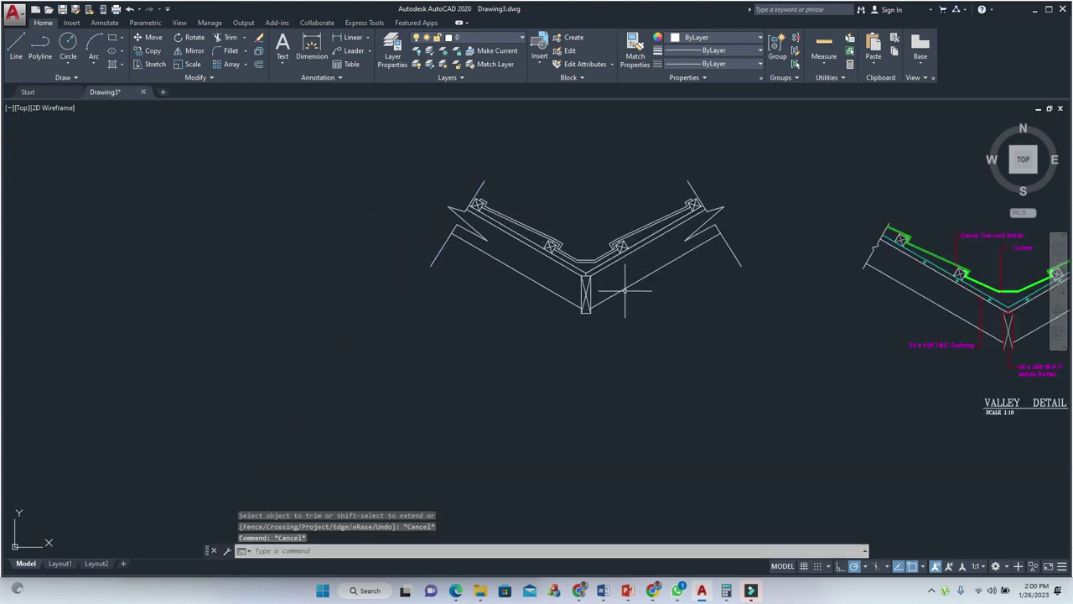
{"action": "scroll", "coordinate": [625, 291], "scroll_direction": "down", "scroll_amount": 5}
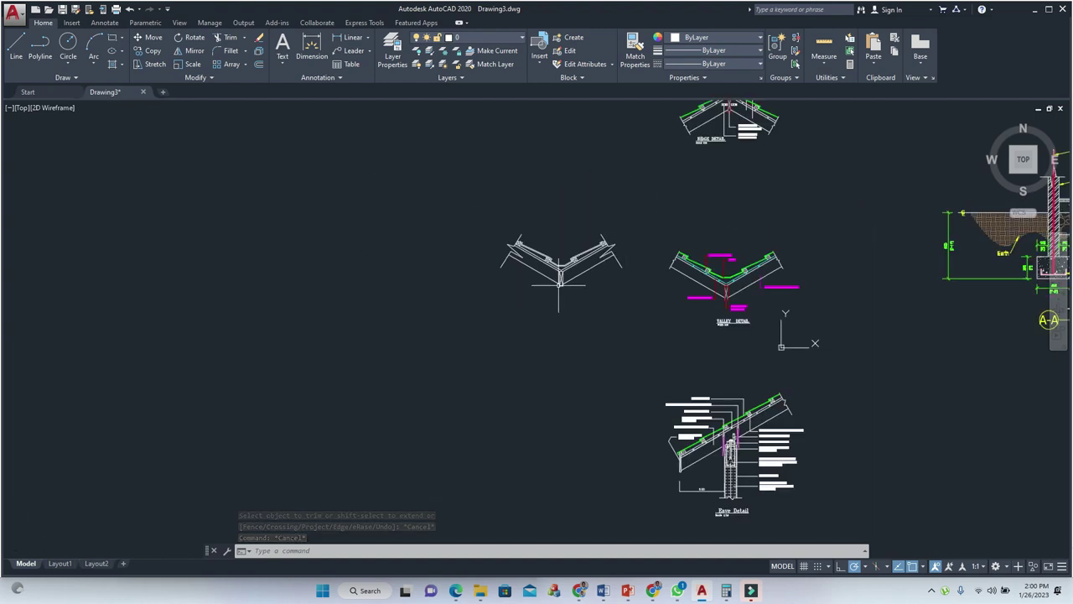
{"action": "scroll", "coordinate": [558, 284], "scroll_direction": "up", "scroll_amount": 2}
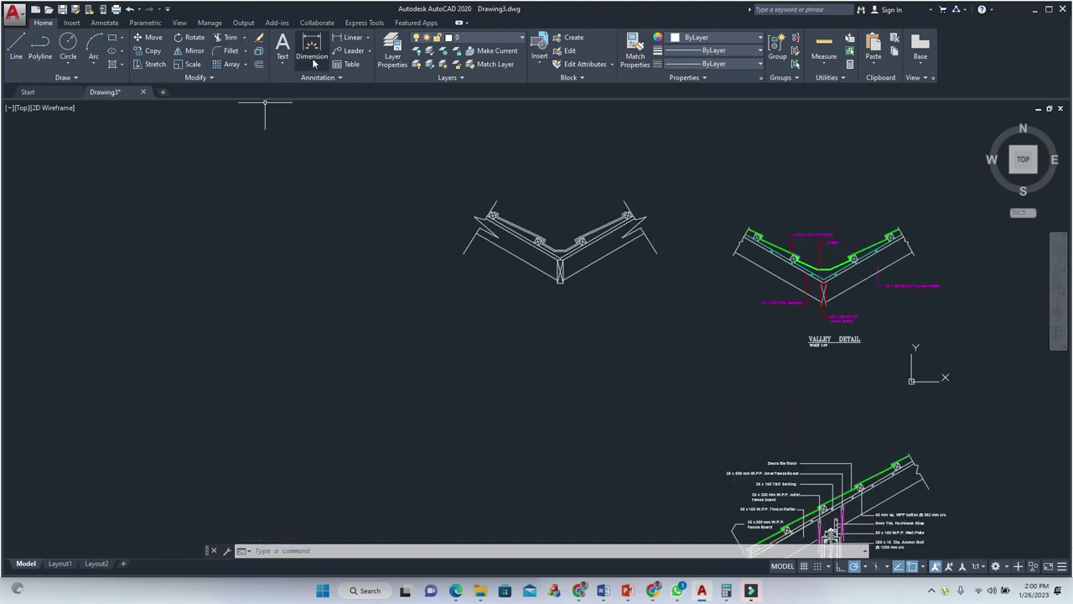
Draw a multileader from the valley post's bottom to a landing just below it.
{"action": "left_click", "coordinate": [106, 24]}
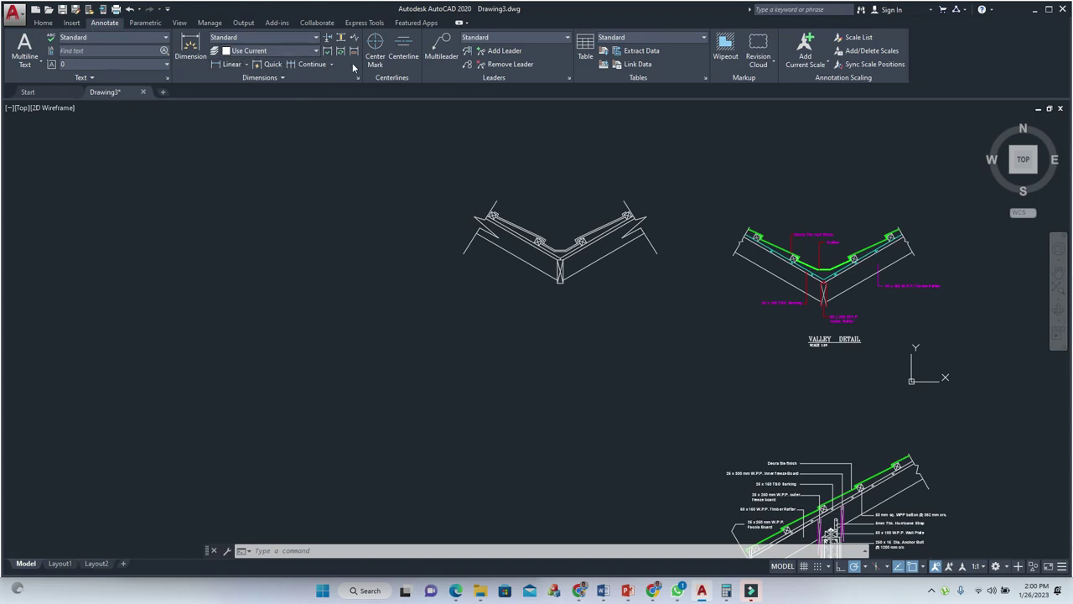
{"action": "left_click", "coordinate": [441, 49]}
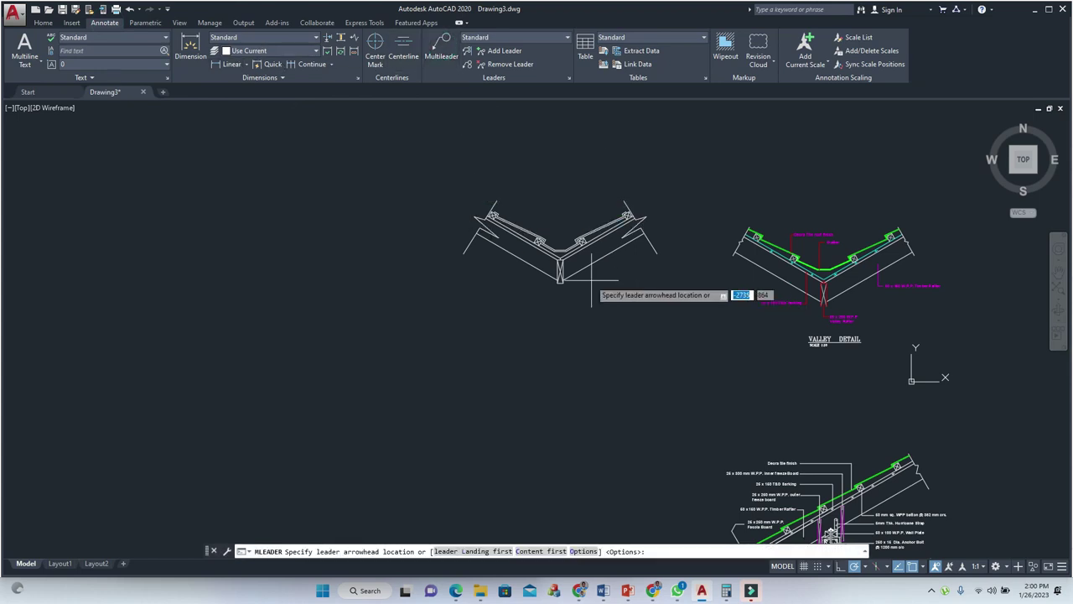
{"action": "scroll", "coordinate": [575, 280], "scroll_direction": "up", "scroll_amount": 5}
{"action": "left_click", "coordinate": [523, 285]}
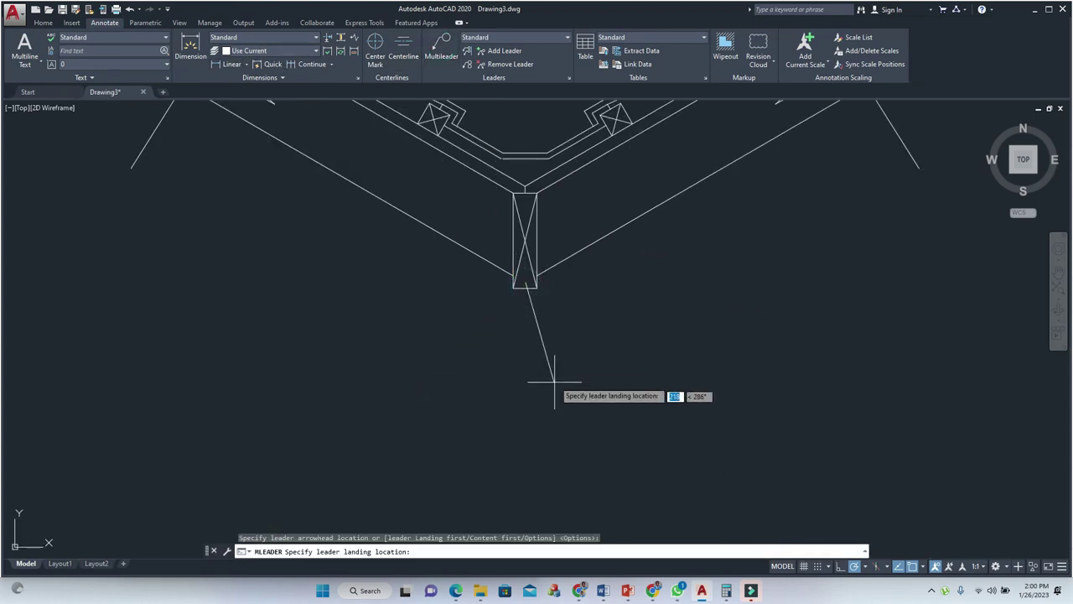
{"action": "left_click", "coordinate": [545, 318]}
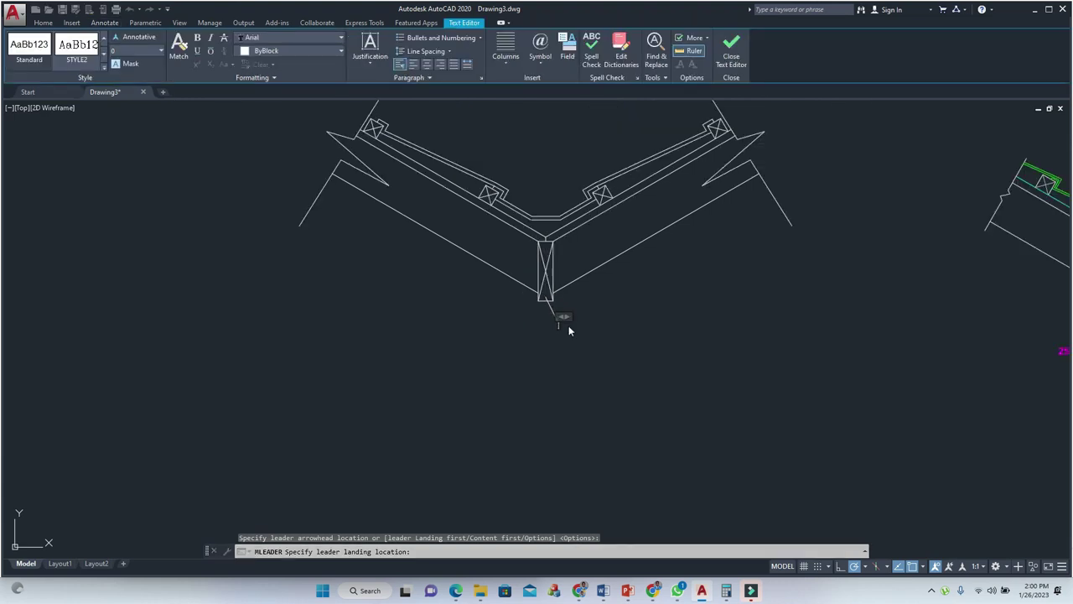
{"action": "scroll", "coordinate": [572, 319], "scroll_direction": "down", "scroll_amount": 3}
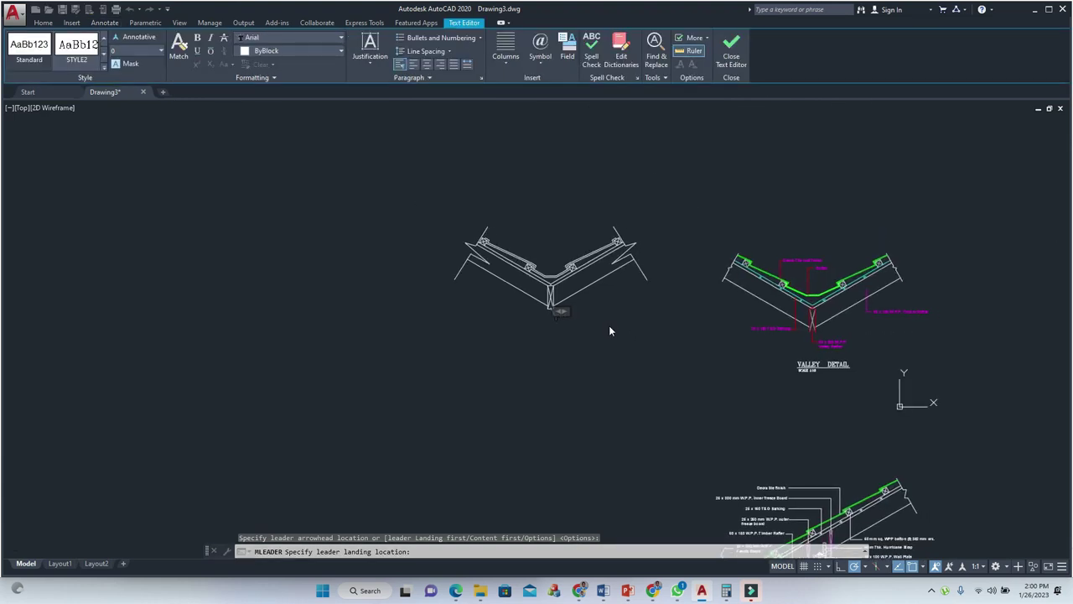
{"action": "scroll", "coordinate": [610, 330], "scroll_direction": "up", "scroll_amount": 4}
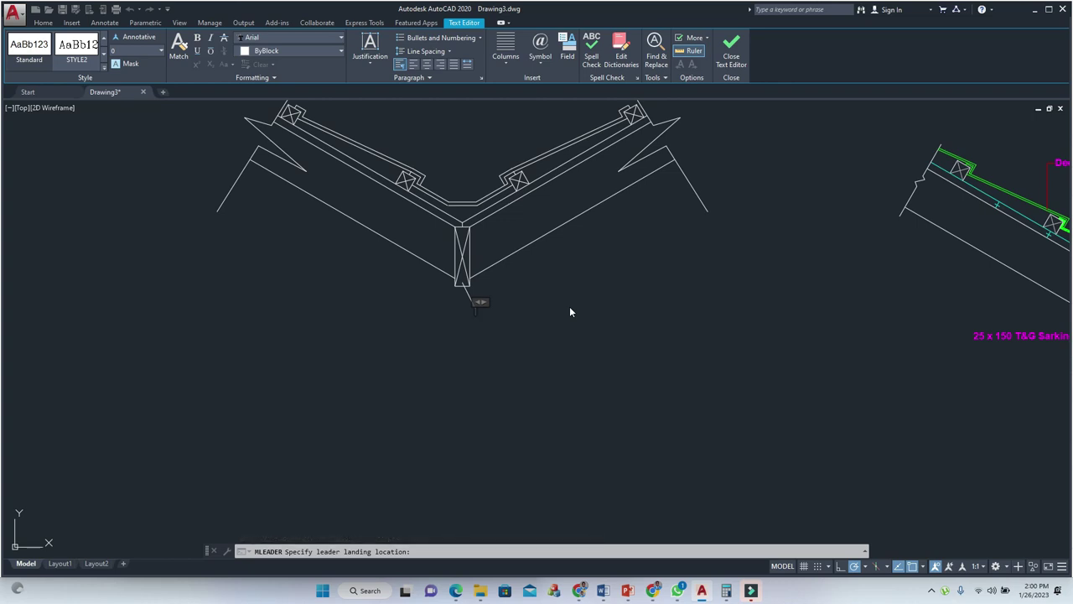
Leave the leader text empty and select the finished leader.
{"action": "type", "text": "S"}
{"action": "key", "text": "BackSpace"}
{"action": "key", "text": "BackSpace"}
{"action": "key", "text": "Escape"}
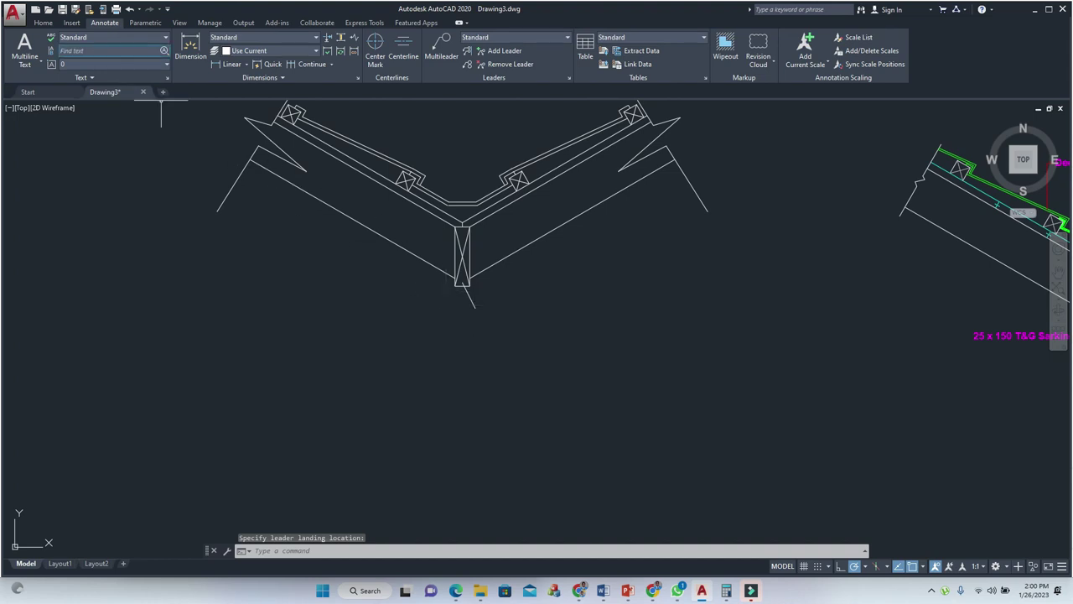
{"action": "left_click", "coordinate": [475, 307]}
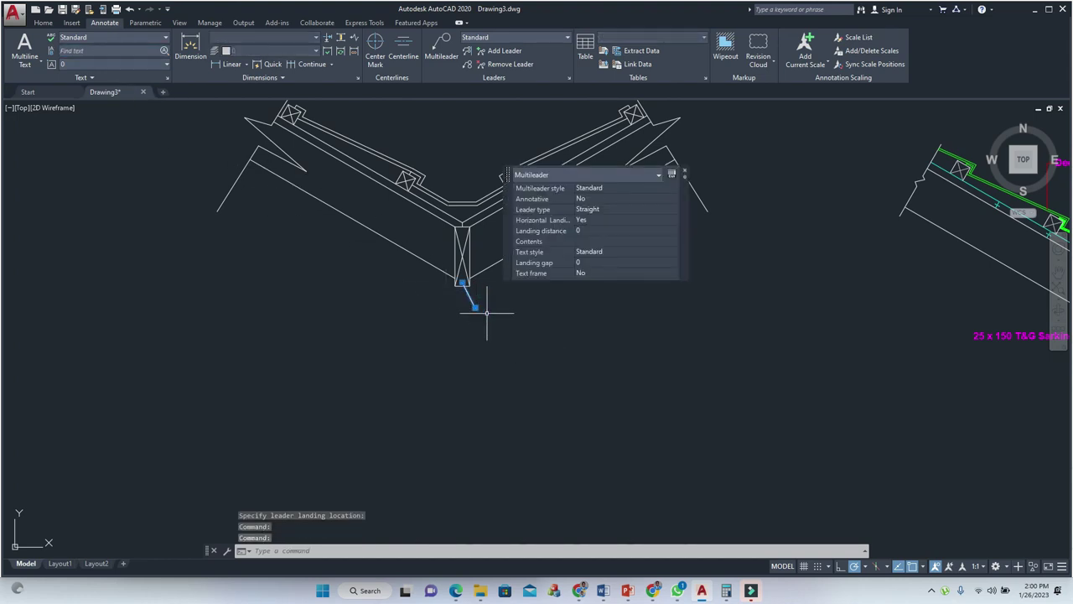
Erase the empty leader below the post.
{"action": "scroll", "coordinate": [487, 312], "scroll_direction": "up", "scroll_amount": 15}
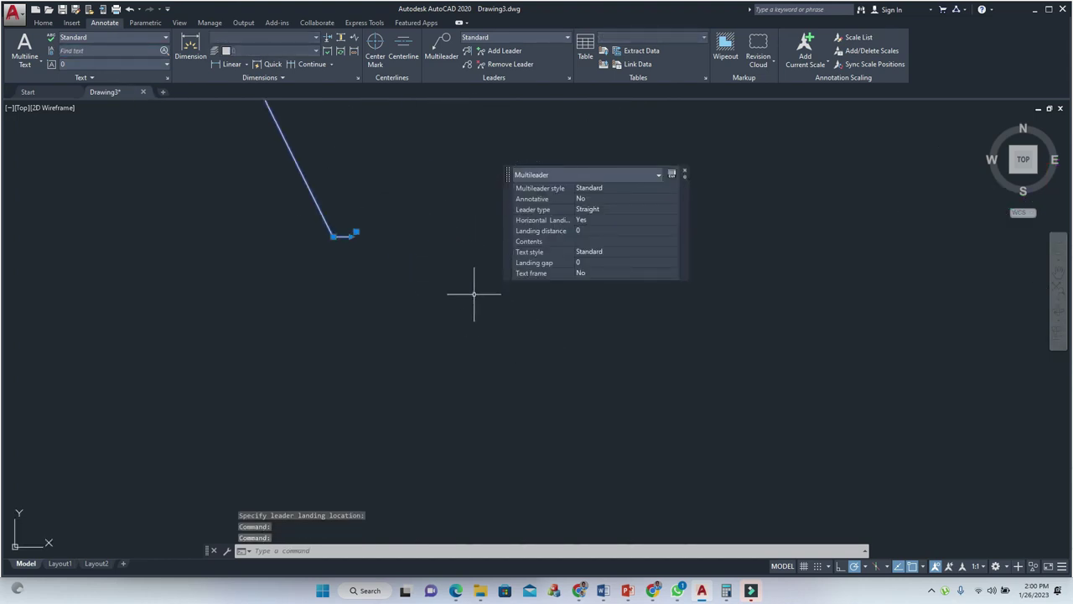
{"action": "scroll", "coordinate": [352, 228], "scroll_direction": "up", "scroll_amount": 6}
{"action": "left_click", "coordinate": [379, 212]}
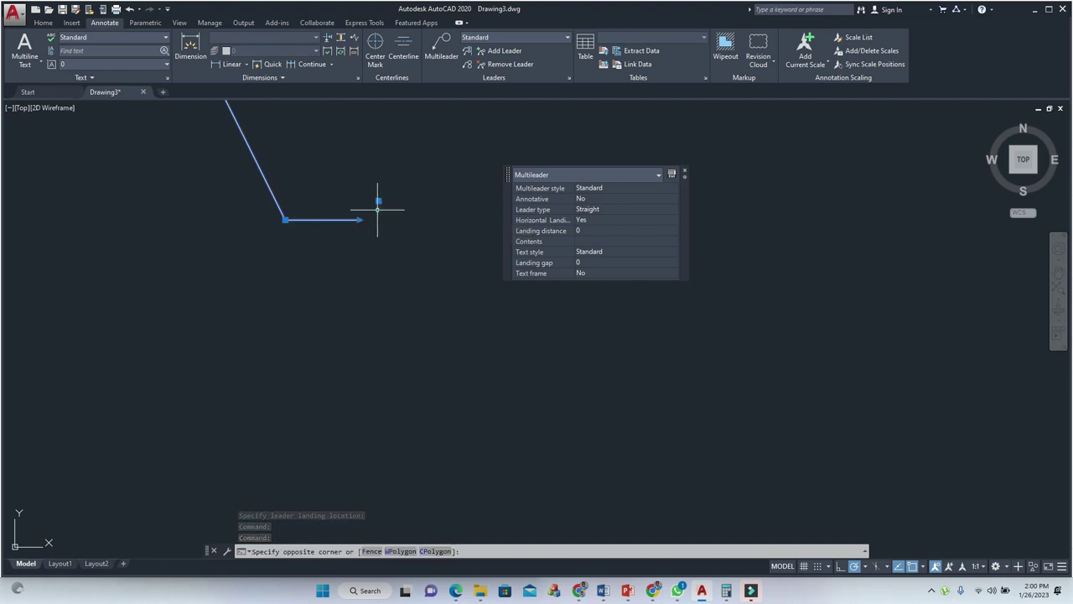
{"action": "left_click", "coordinate": [379, 200]}
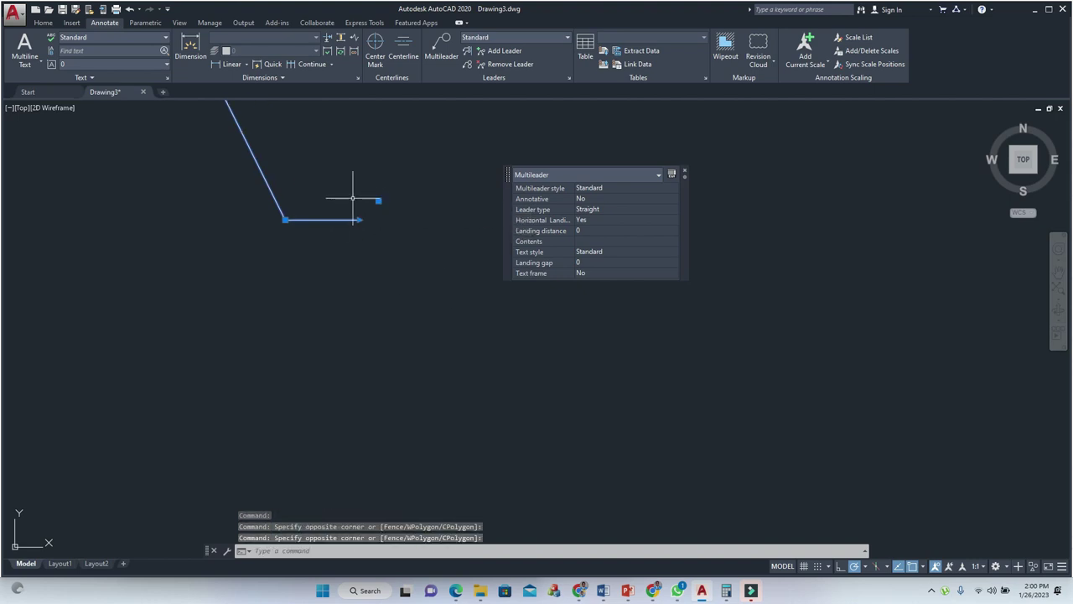
{"action": "key", "text": "Escape"}
{"action": "left_click", "coordinate": [352, 189]}
{"action": "left_click", "coordinate": [195, 262]}
{"action": "key", "text": "Delete"}
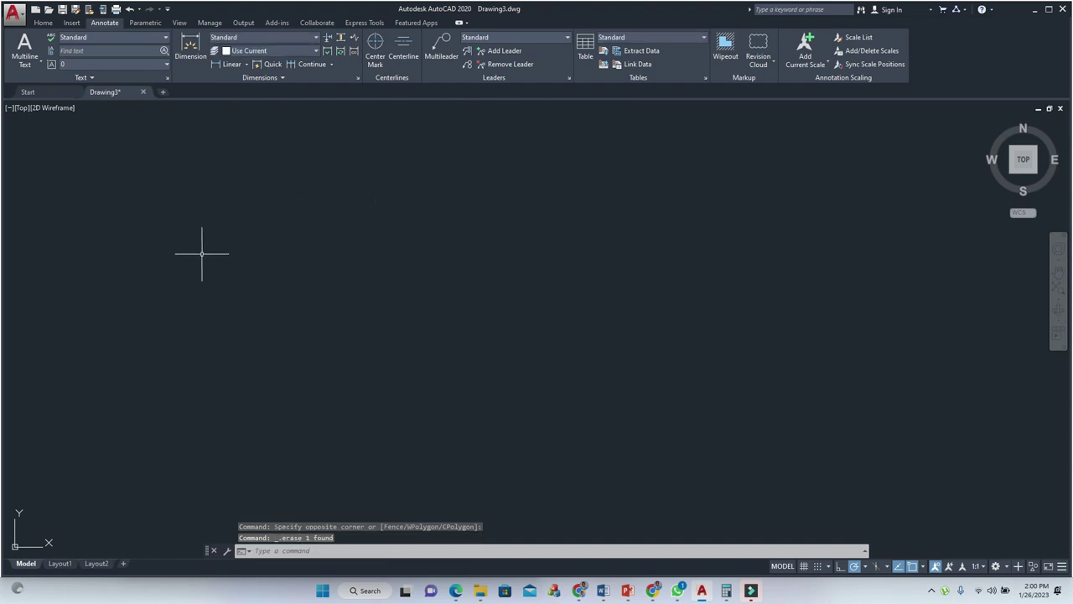
Add a multileader from the post's bottom corner labelled '50 X 200 VALLY RAFTER'.
{"action": "left_click", "coordinate": [442, 48]}
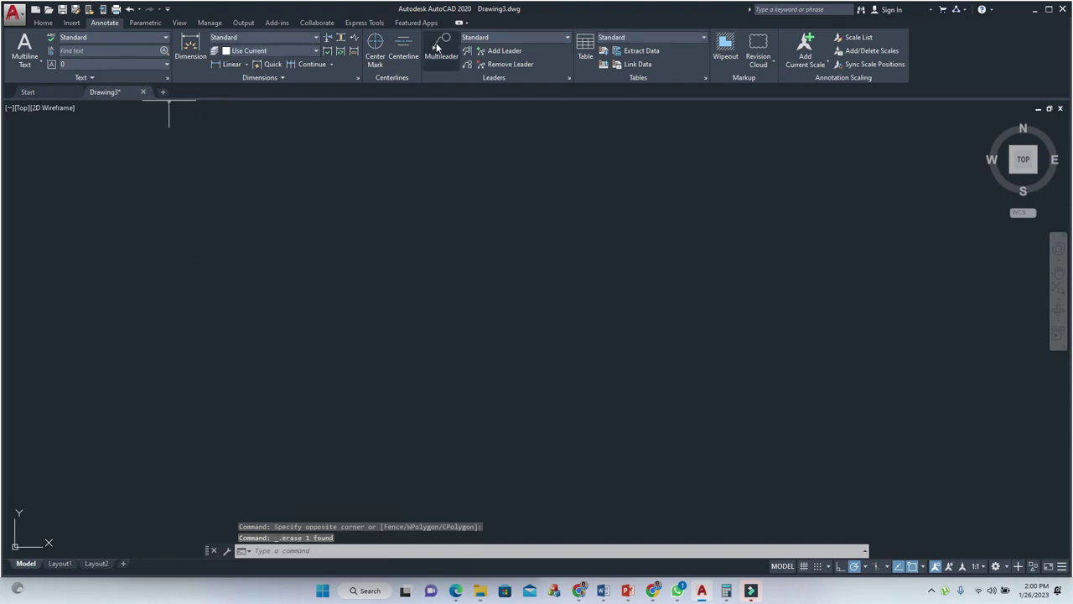
{"action": "scroll", "coordinate": [251, 240], "scroll_direction": "up", "scroll_amount": 5}
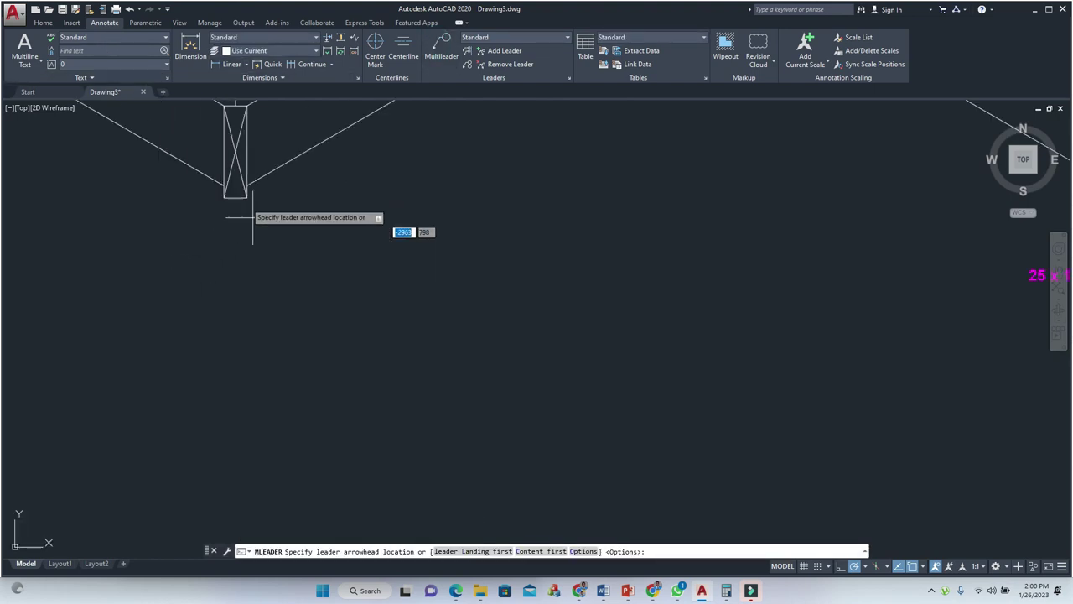
{"action": "scroll", "coordinate": [242, 228], "scroll_direction": "up", "scroll_amount": 1}
{"action": "left_click", "coordinate": [268, 282]}
{"action": "scroll", "coordinate": [267, 282], "scroll_direction": "down", "scroll_amount": 3}
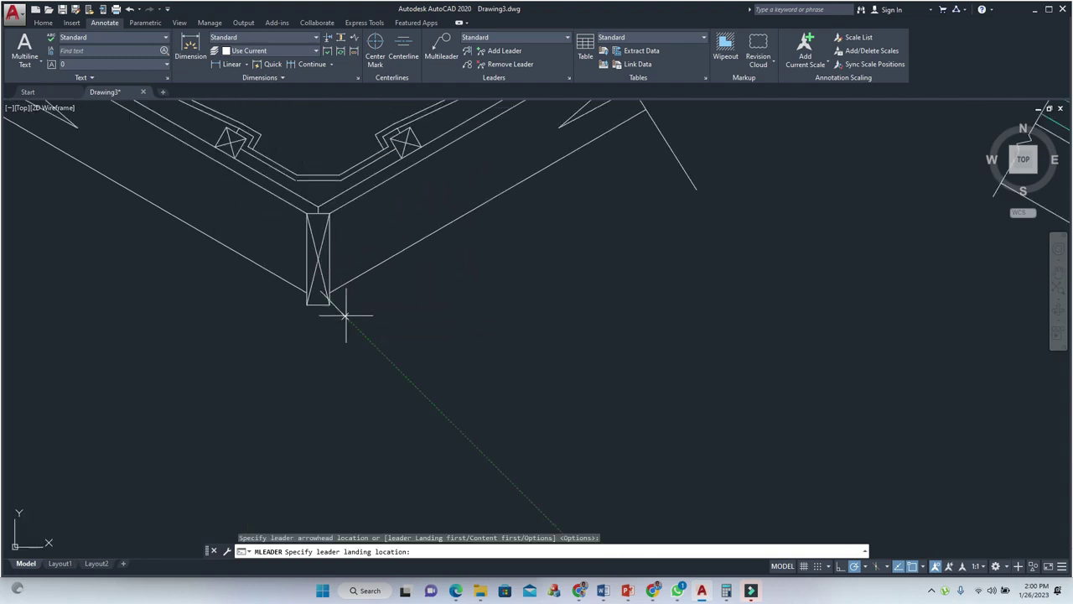
{"action": "left_click", "coordinate": [366, 356]}
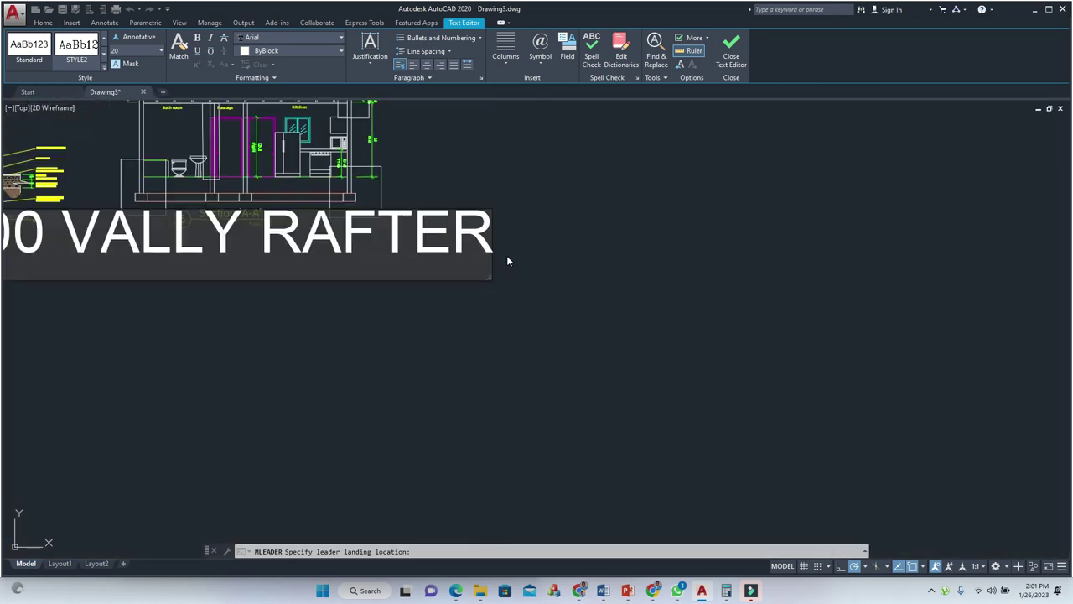
{"action": "scroll", "coordinate": [507, 255], "scroll_direction": "down", "scroll_amount": 5}
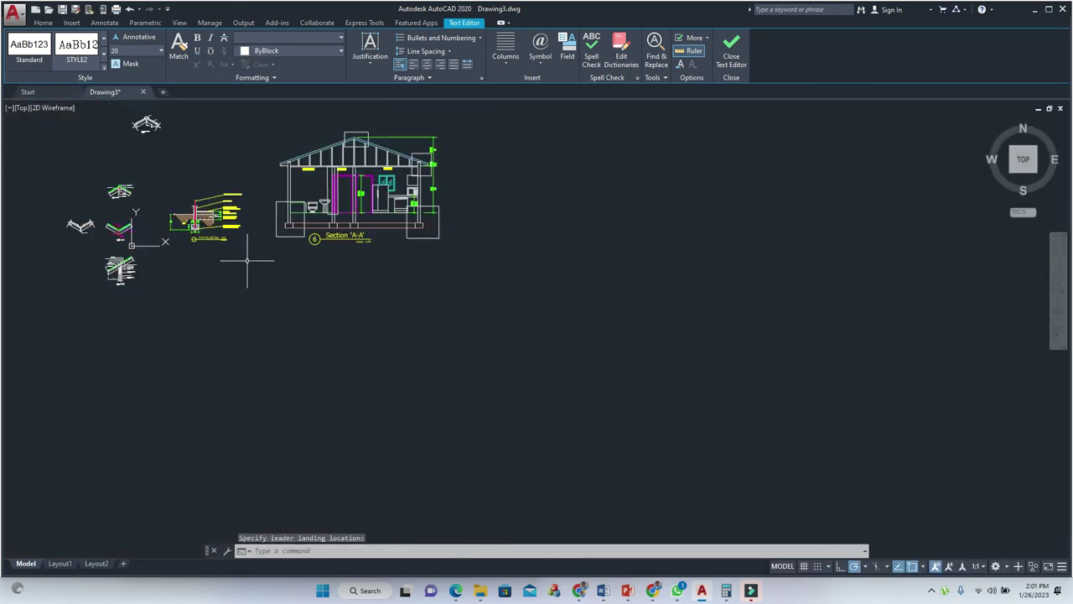
{"action": "left_click", "coordinate": [307, 263]}
{"action": "scroll", "coordinate": [84, 223], "scroll_direction": "up", "scroll_amount": 8}
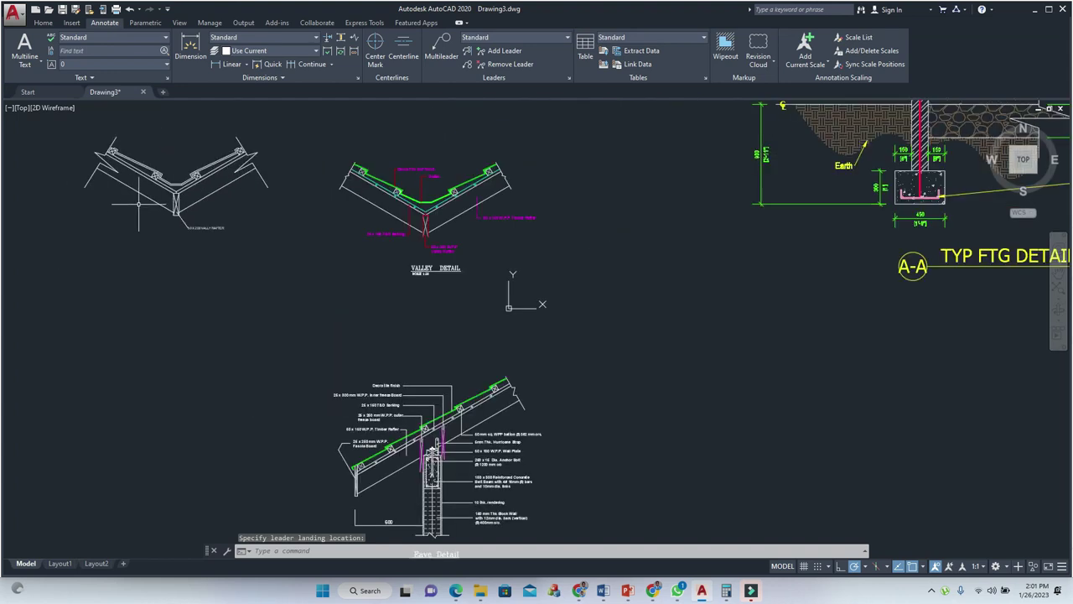
{"action": "scroll", "coordinate": [382, 275], "scroll_direction": "down", "scroll_amount": 6}
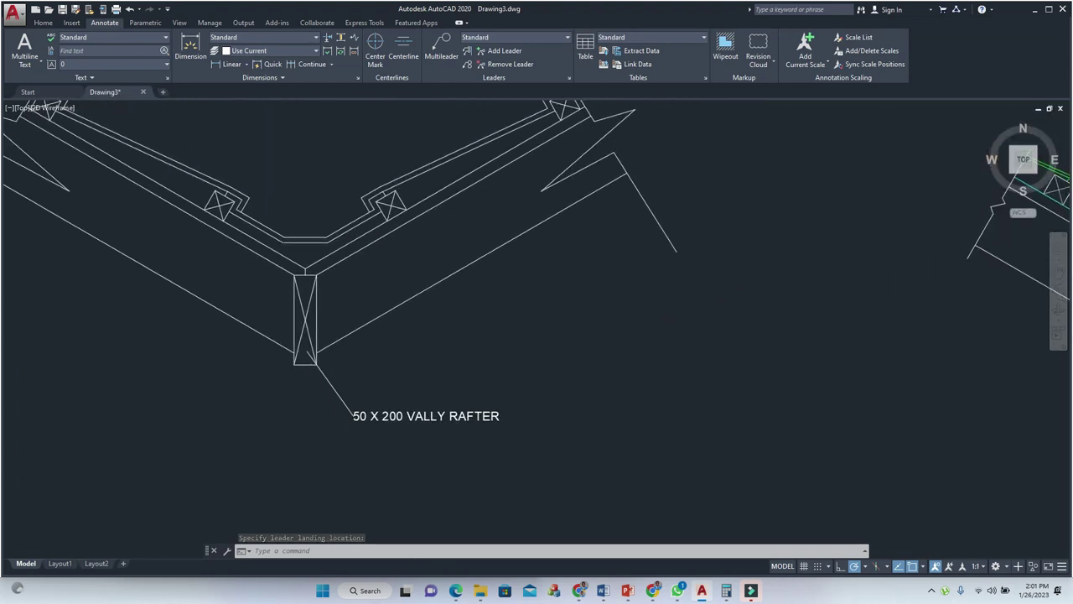
{"action": "key", "text": "Escape"}
Select the rafter leader and its label and start COPY with cp.
{"action": "left_click", "coordinate": [432, 389]}
{"action": "type", "text": "cp"}
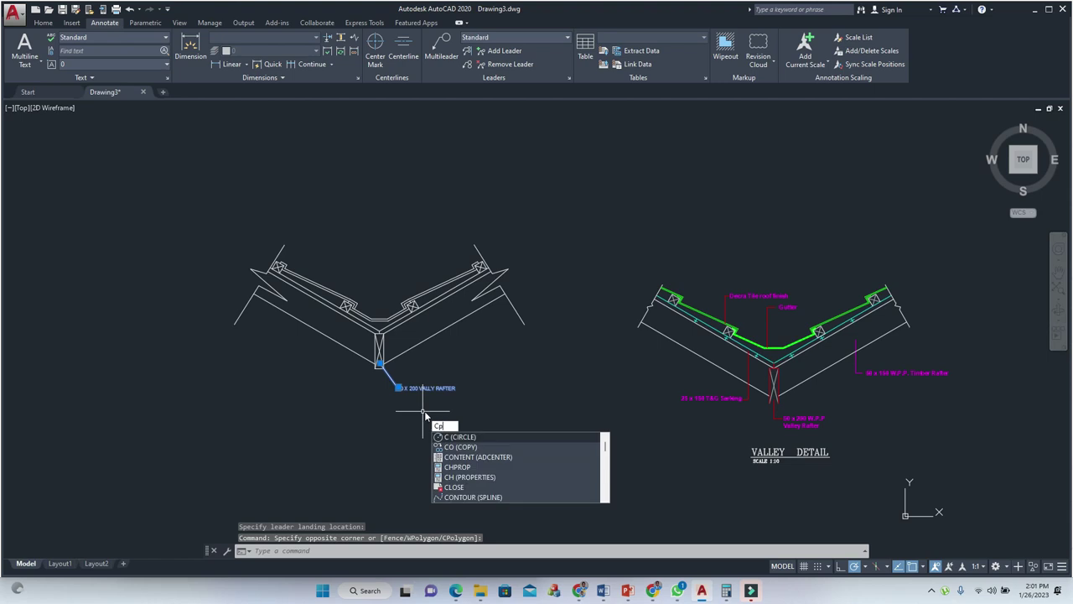
{"action": "key", "text": "Return"}
Place three copies of the rafter label: beside the right rafter, above the valley, near the top.
{"action": "left_click", "coordinate": [396, 387]}
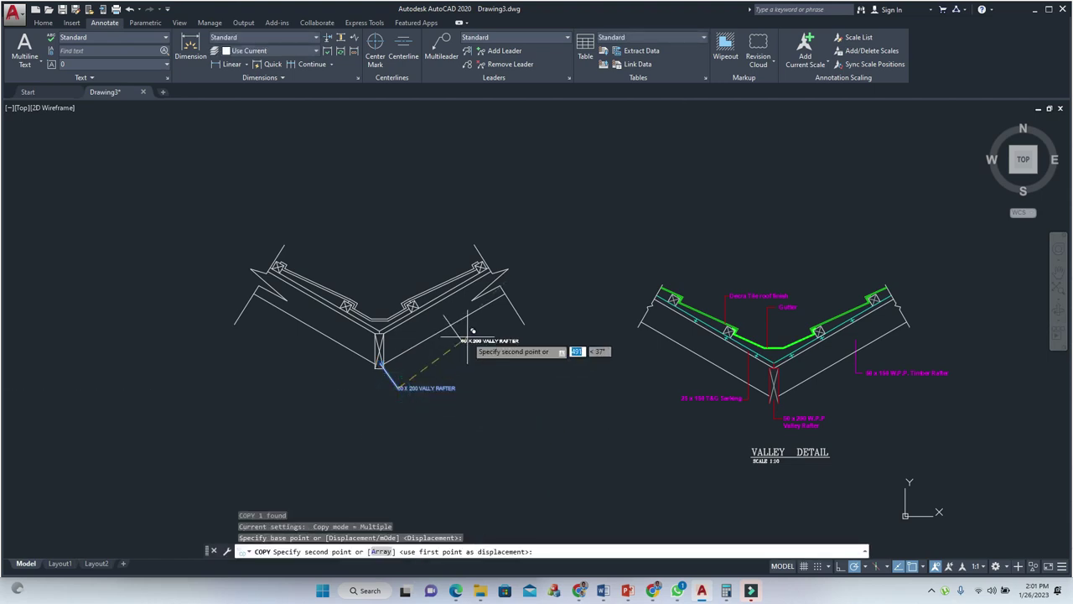
{"action": "left_click", "coordinate": [462, 347]}
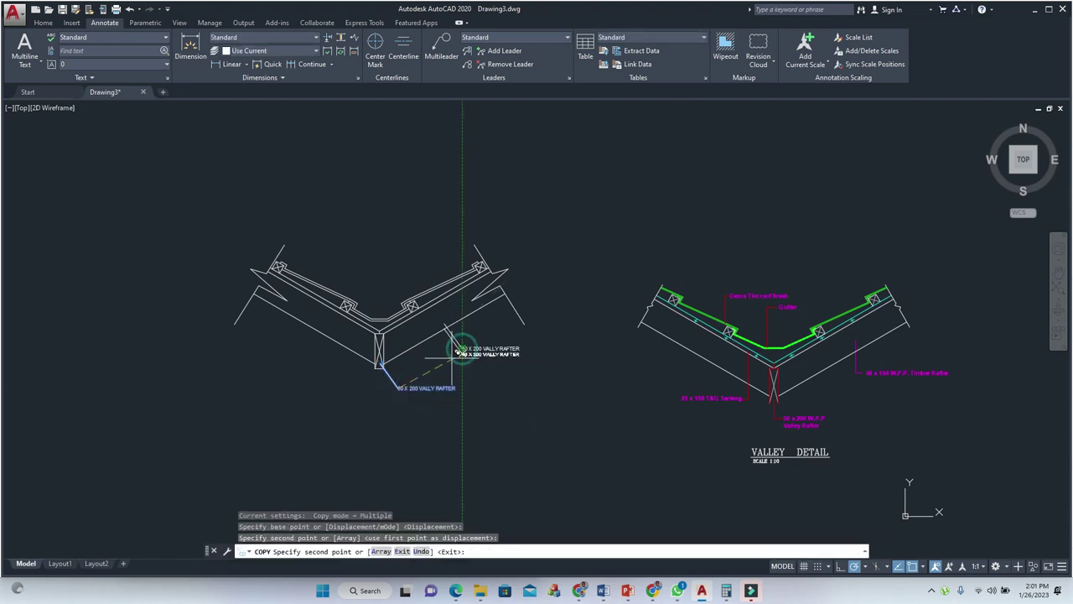
{"action": "left_click", "coordinate": [361, 265]}
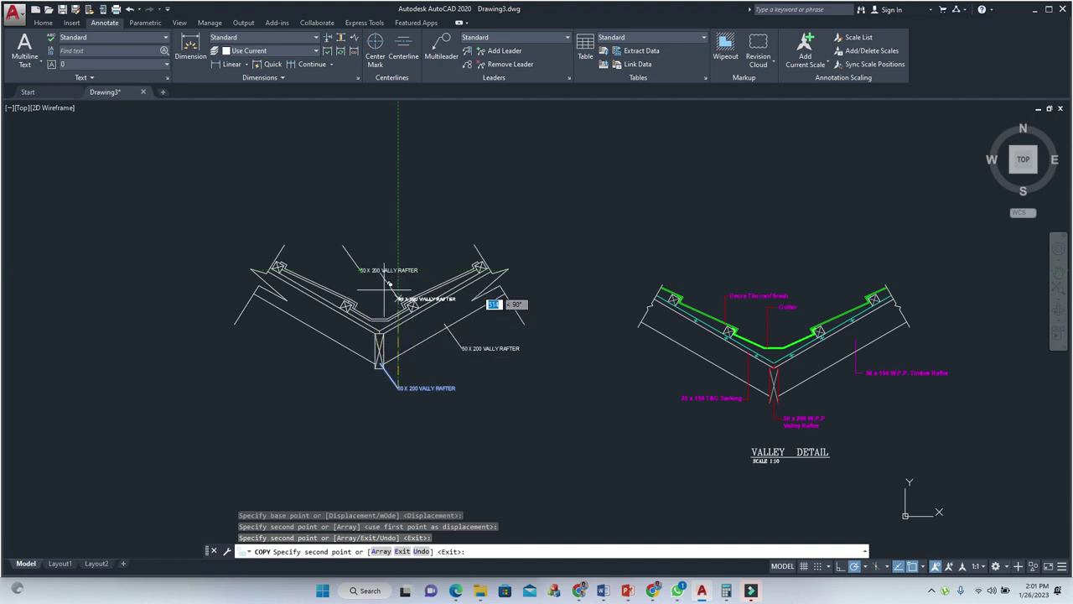
{"action": "left_click", "coordinate": [316, 266]}
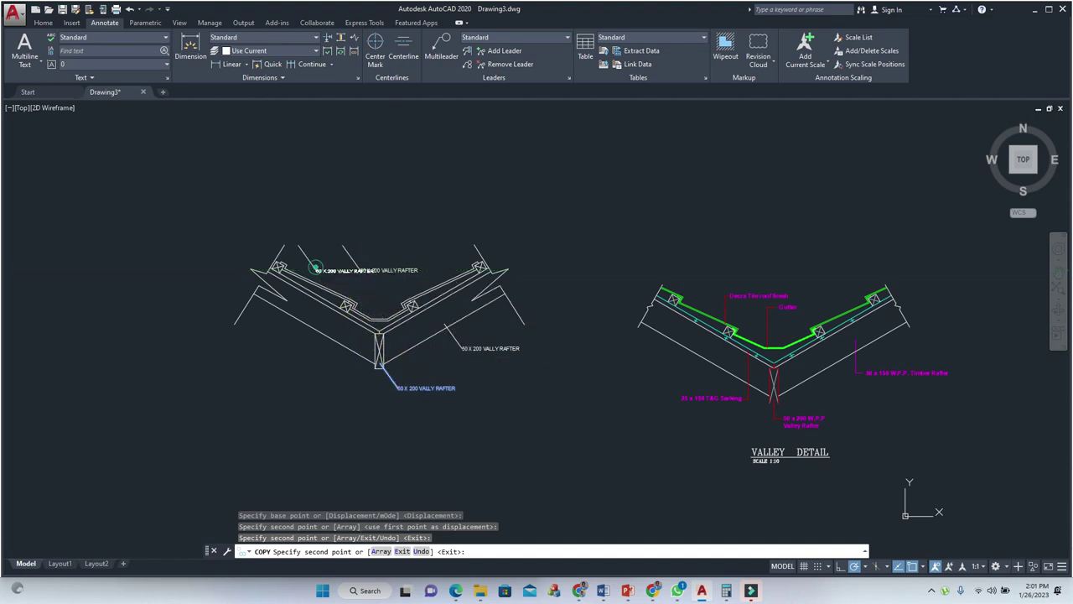
{"action": "key", "text": "Escape"}
{"action": "key", "text": "Escape"}
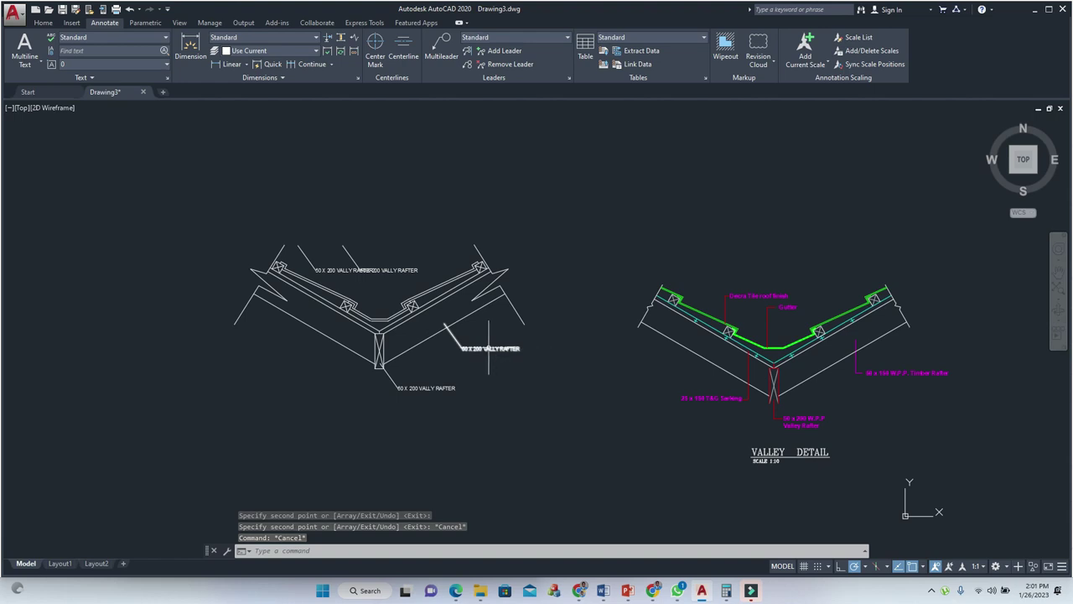
Edit the right-hand label copy to read '50 X 150 VALLY RAFTER'.
{"action": "double_click", "coordinate": [495, 348]}
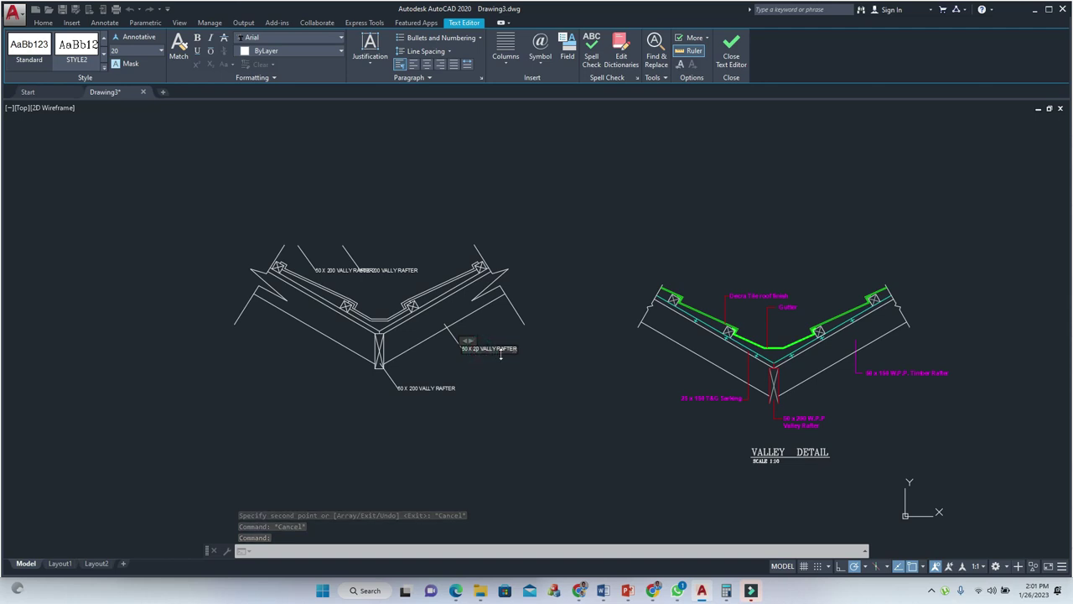
{"action": "key", "text": "BackSpace"}
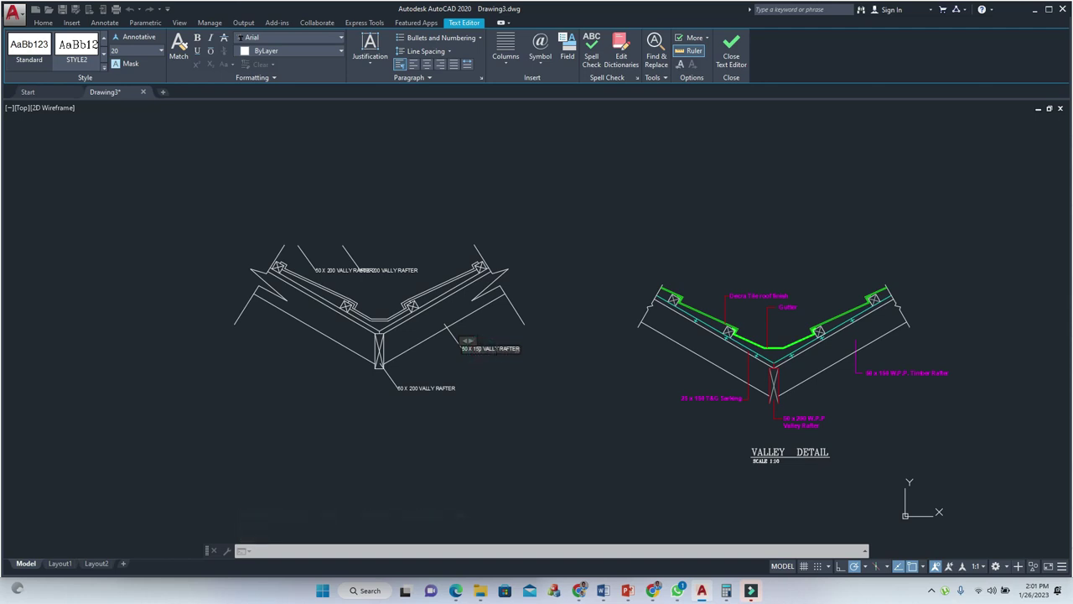
{"action": "left_click", "coordinate": [481, 379]}
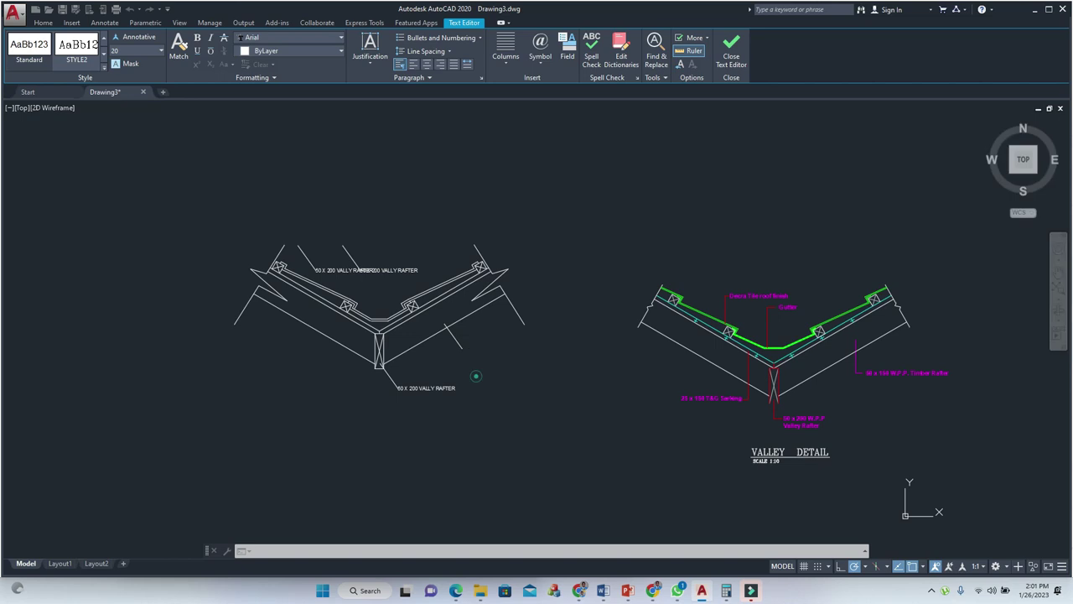
Repoint the middle leader's arrowhead to the gutter bottom and shift its label right of the top label.
{"action": "left_click", "coordinate": [341, 244]}
{"action": "left_click", "coordinate": [342, 244]}
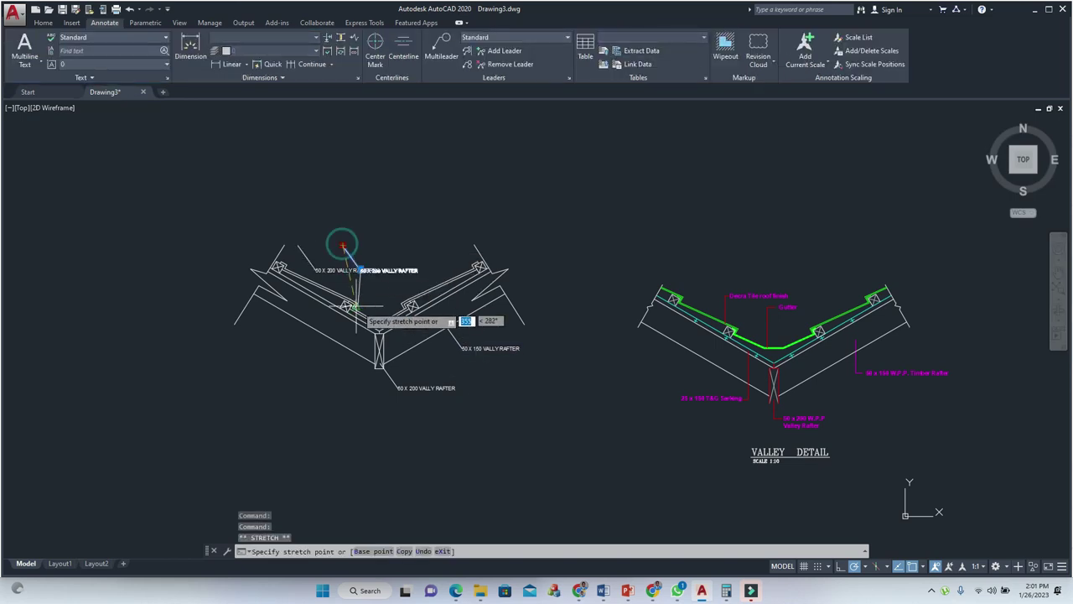
{"action": "scroll", "coordinate": [366, 313], "scroll_direction": "up", "scroll_amount": 4}
{"action": "left_click", "coordinate": [376, 318]}
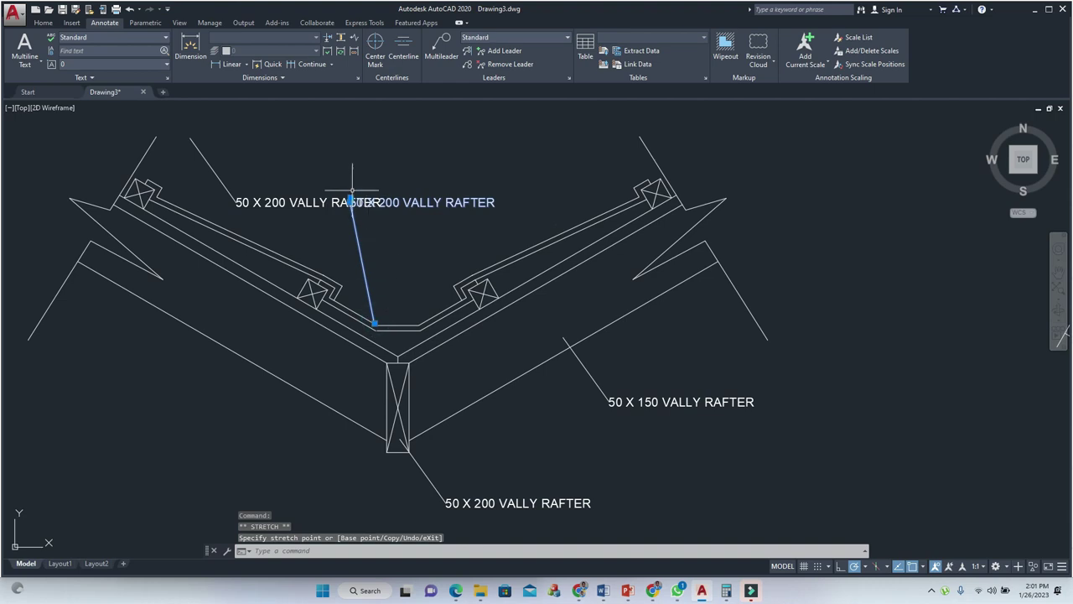
{"action": "left_click", "coordinate": [351, 200]}
{"action": "left_click", "coordinate": [382, 210]}
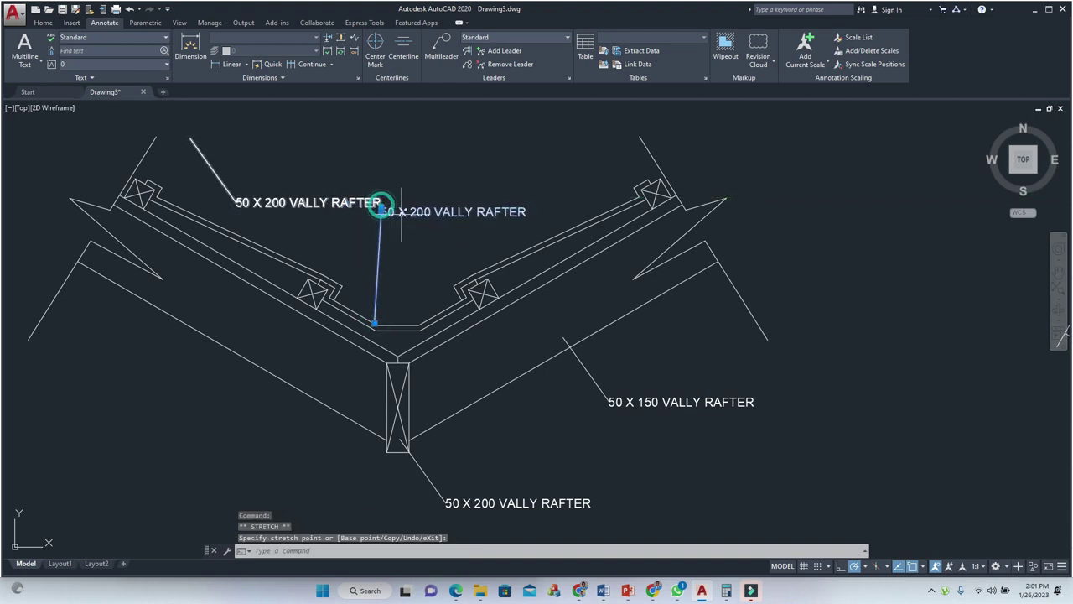
Rewrite that label's text from '50 X 200 VALLY RAFTER' to 'VALLY GUTTER'.
{"action": "double_click", "coordinate": [417, 215]}
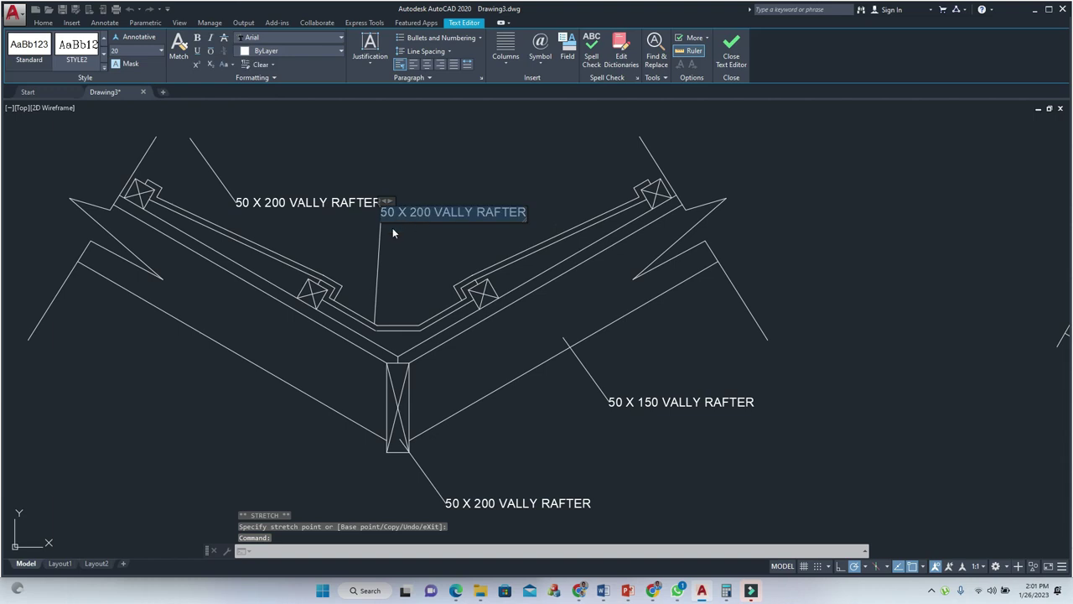
{"action": "left_click", "coordinate": [431, 212]}
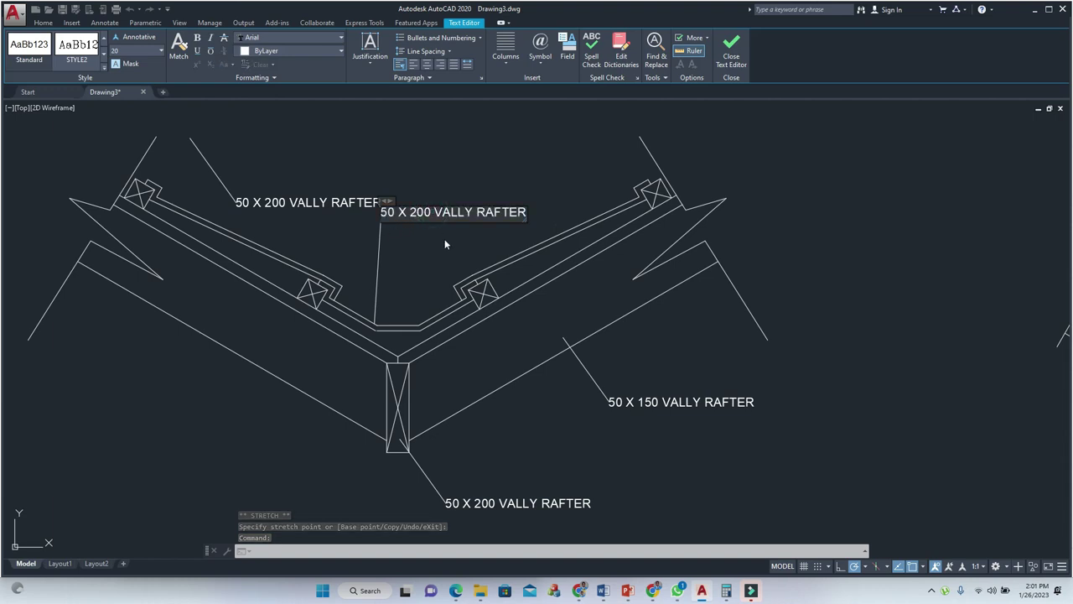
{"action": "key", "text": "BackSpace"}
{"action": "key", "text": "BackSpace"}
{"action": "key", "text": "BackSpace"}
{"action": "key", "text": "BackSpace"}
{"action": "key", "text": "BackSpace"}
{"action": "key", "text": "BackSpace"}
{"action": "key", "text": "BackSpace"}
{"action": "key", "text": "BackSpace"}
{"action": "key", "text": "BackSpace"}
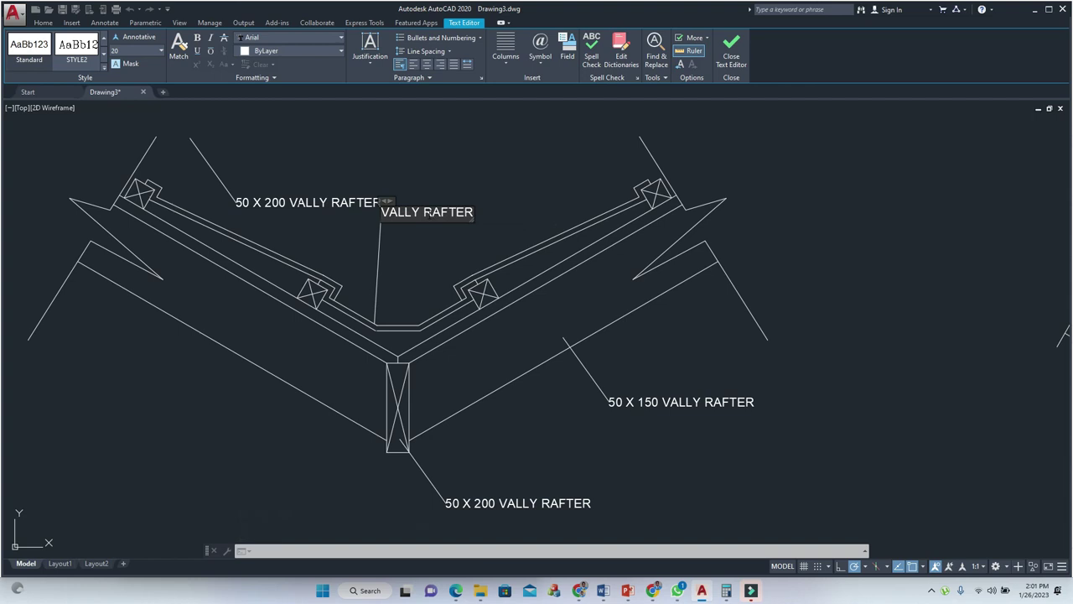
{"action": "left_click", "coordinate": [426, 212]}
{"action": "type", "text": "GU"}
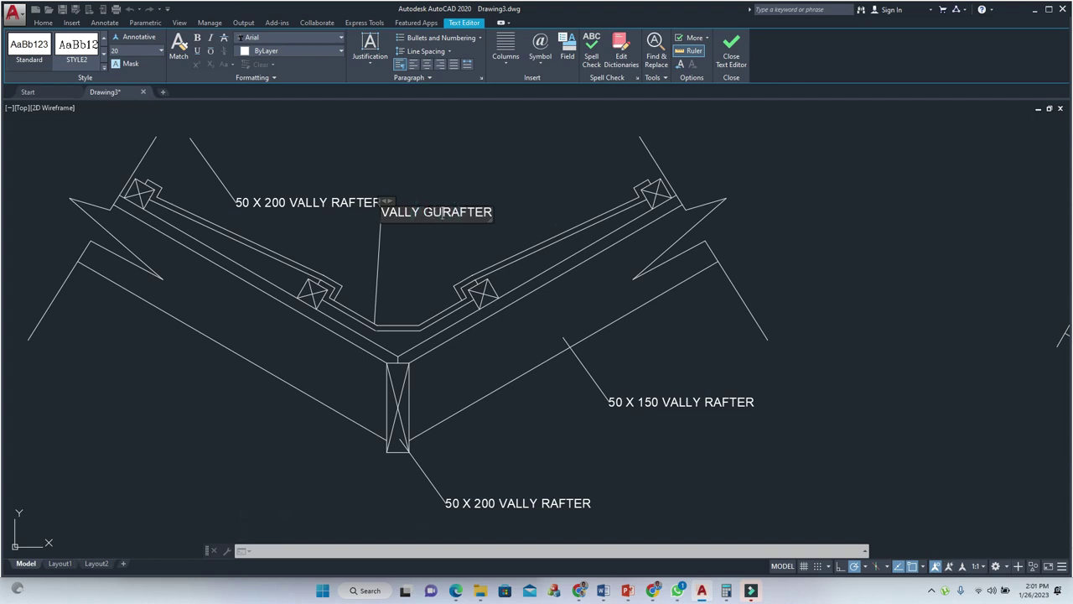
{"action": "type", "text": "TT"}
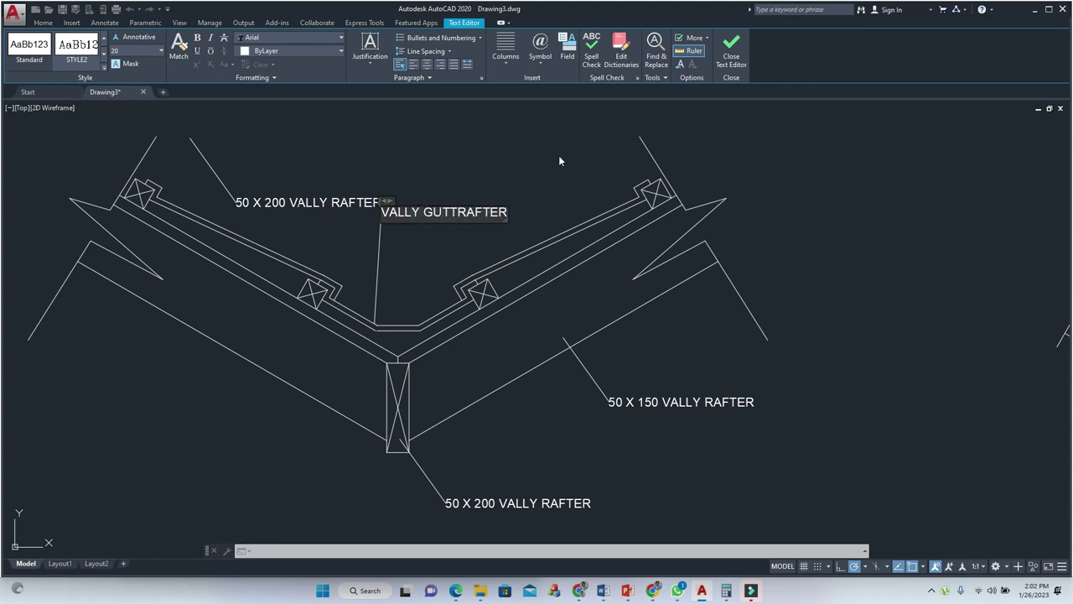
{"action": "scroll", "coordinate": [558, 154], "scroll_direction": "down", "scroll_amount": 3}
{"action": "scroll", "coordinate": [528, 161], "scroll_direction": "up", "scroll_amount": 2}
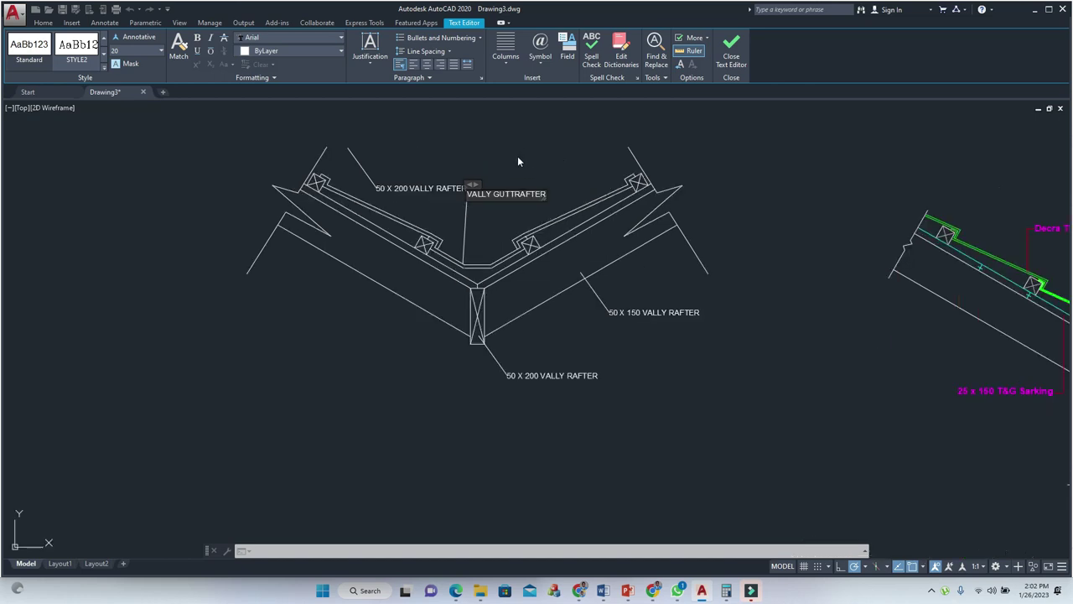
{"action": "scroll", "coordinate": [654, 227], "scroll_direction": "down", "scroll_amount": 3}
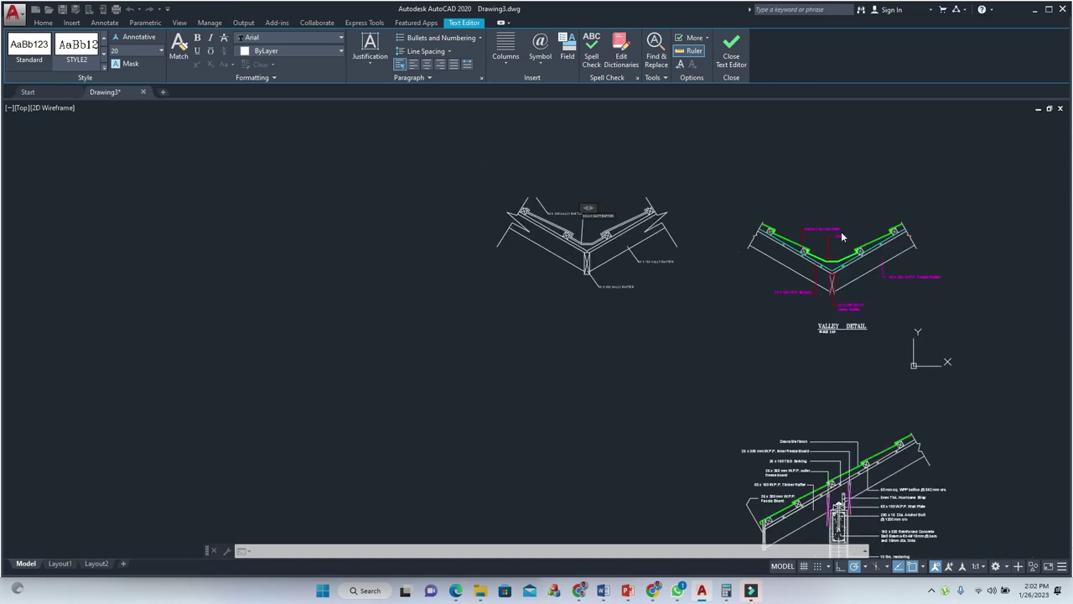
{"action": "scroll", "coordinate": [843, 238], "scroll_direction": "up", "scroll_amount": 3}
{"action": "scroll", "coordinate": [844, 259], "scroll_direction": "down", "scroll_amount": 4}
{"action": "scroll", "coordinate": [568, 223], "scroll_direction": "up", "scroll_amount": 6}
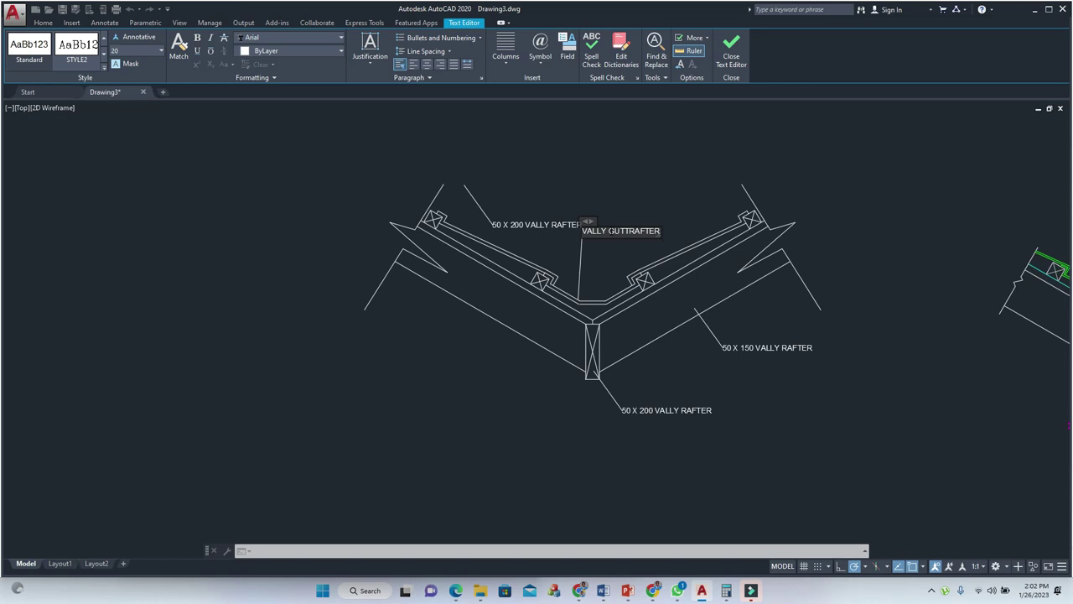
{"action": "type", "text": "er"}
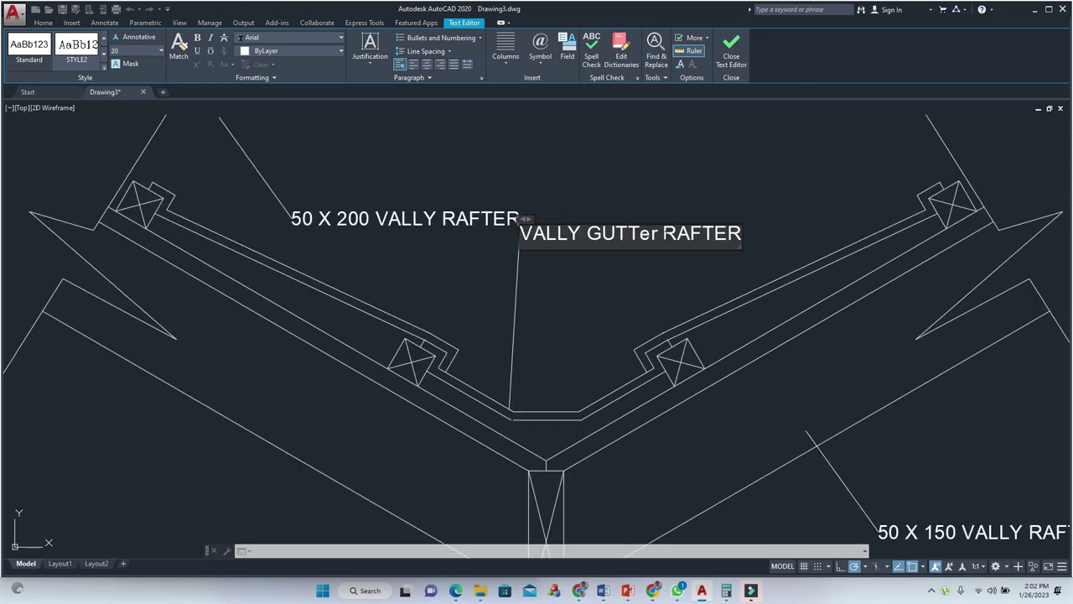
{"action": "key", "text": "BackSpace"}
{"action": "key", "text": "BackSpace"}
{"action": "key", "text": "BackSpace"}
{"action": "type", "text": "ER"}
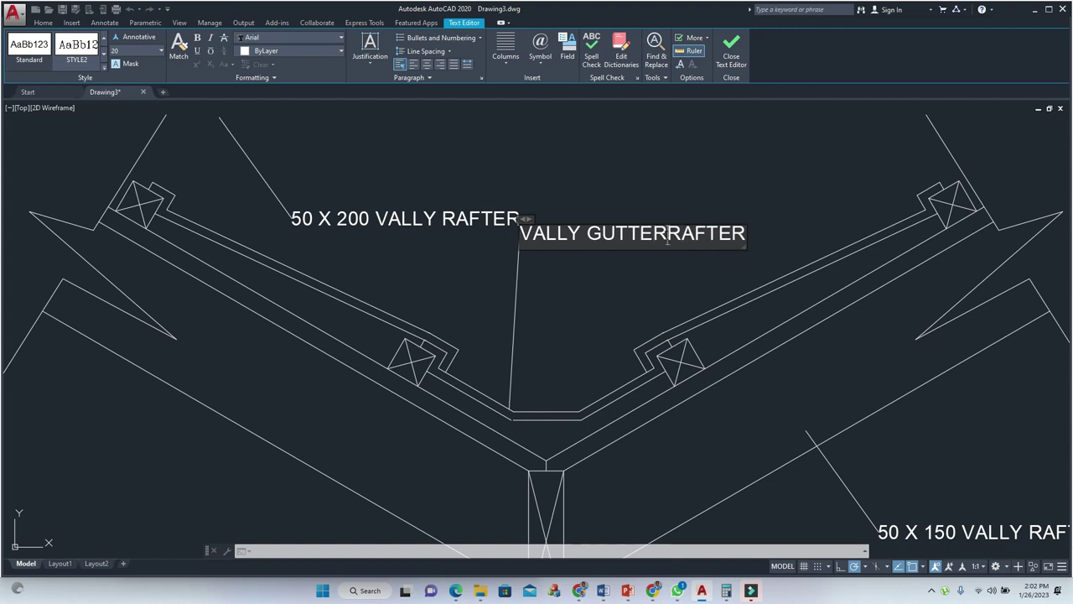
{"action": "key", "text": "Delete"}
{"action": "key", "text": "Delete"}
{"action": "key", "text": "Delete"}
{"action": "key", "text": "Delete"}
{"action": "key", "text": "Delete"}
{"action": "key", "text": "Delete"}
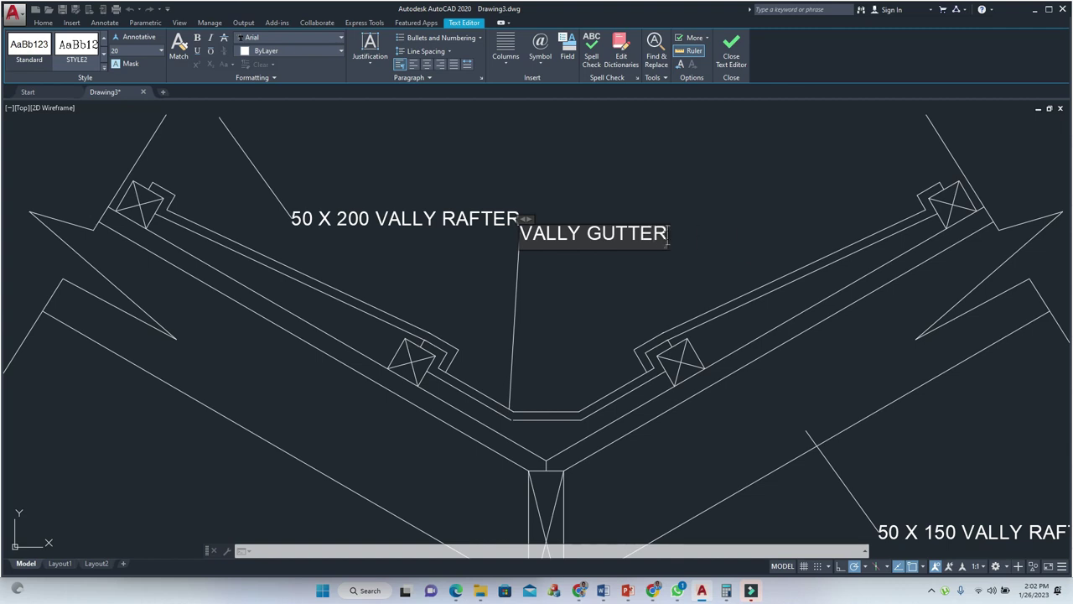
{"action": "left_click", "coordinate": [507, 249]}
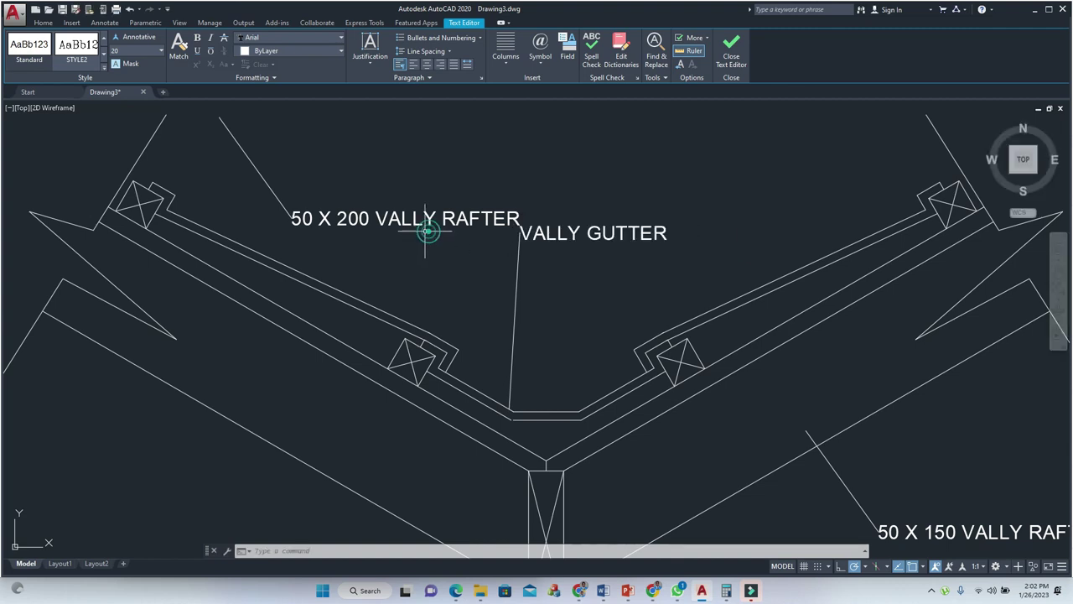
{"action": "left_click", "coordinate": [220, 120]}
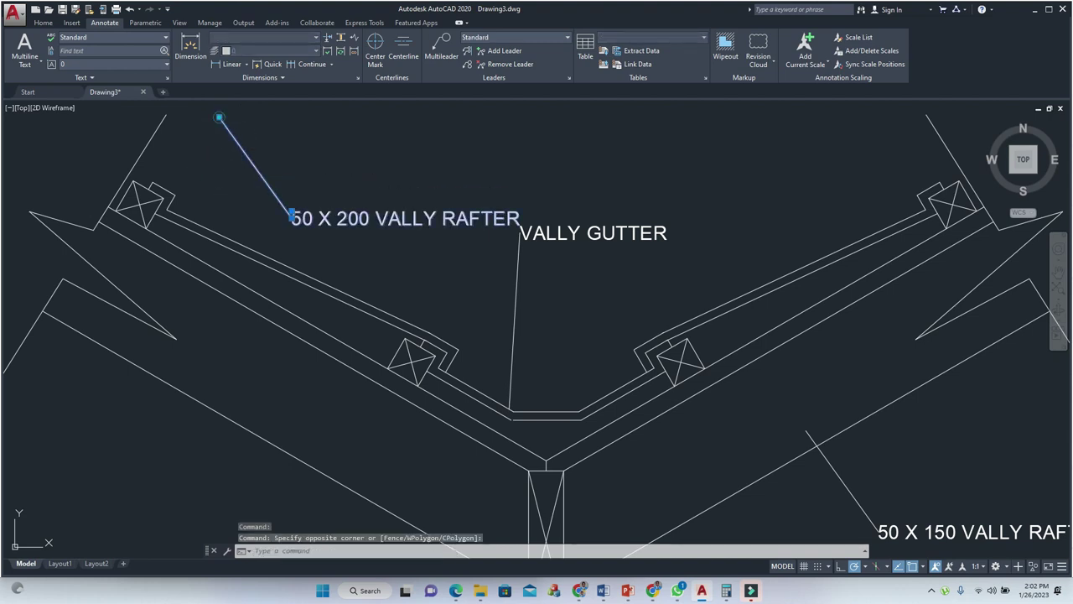
Stretch the upper-left leader's arrow onto the roof tile layer and retype its label as 'ROOF TILES/ Shingle'.
{"action": "left_click", "coordinate": [218, 117]}
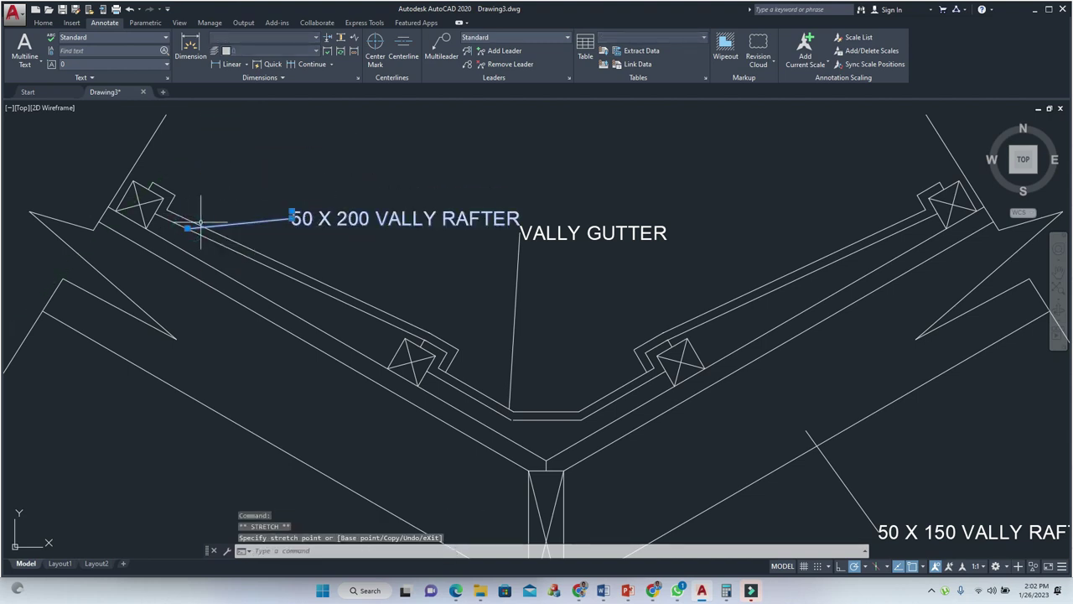
{"action": "left_click", "coordinate": [200, 225]}
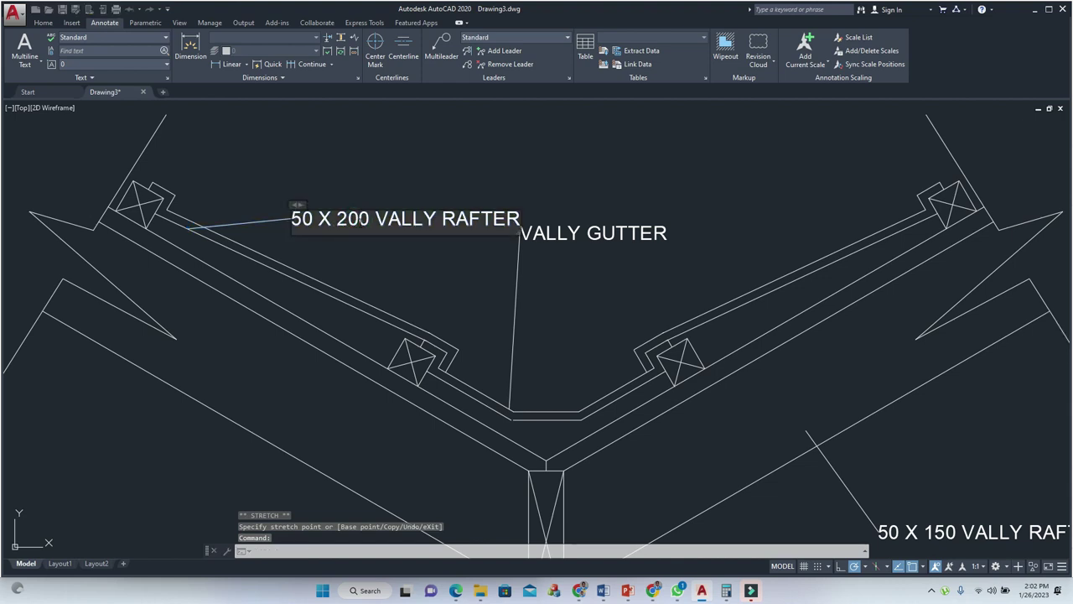
{"action": "double_click", "coordinate": [381, 224]}
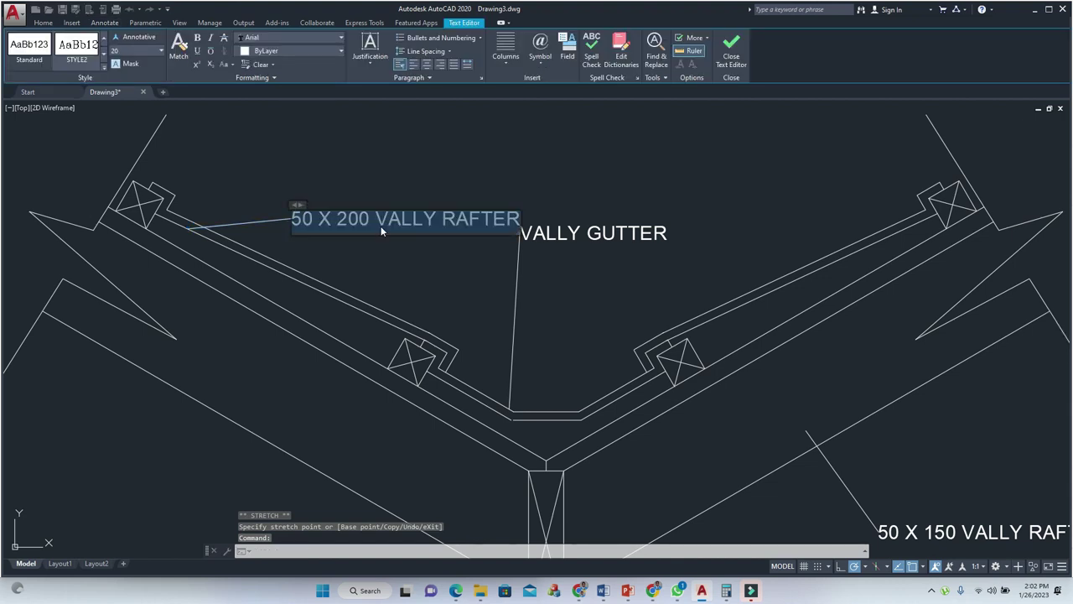
{"action": "type", "text": "RO"}
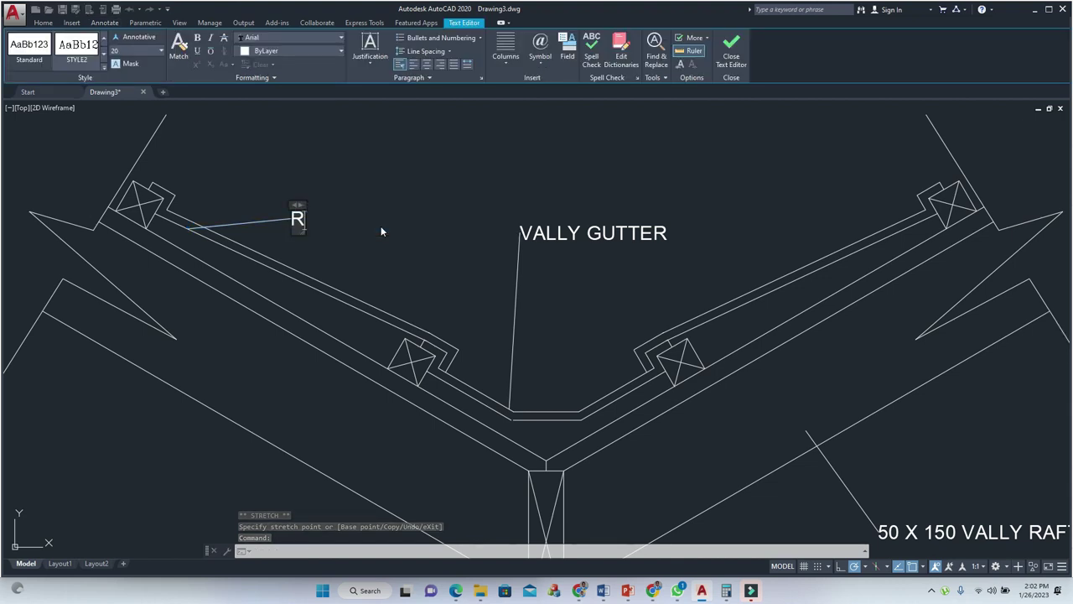
{"action": "type", "text": "OF"}
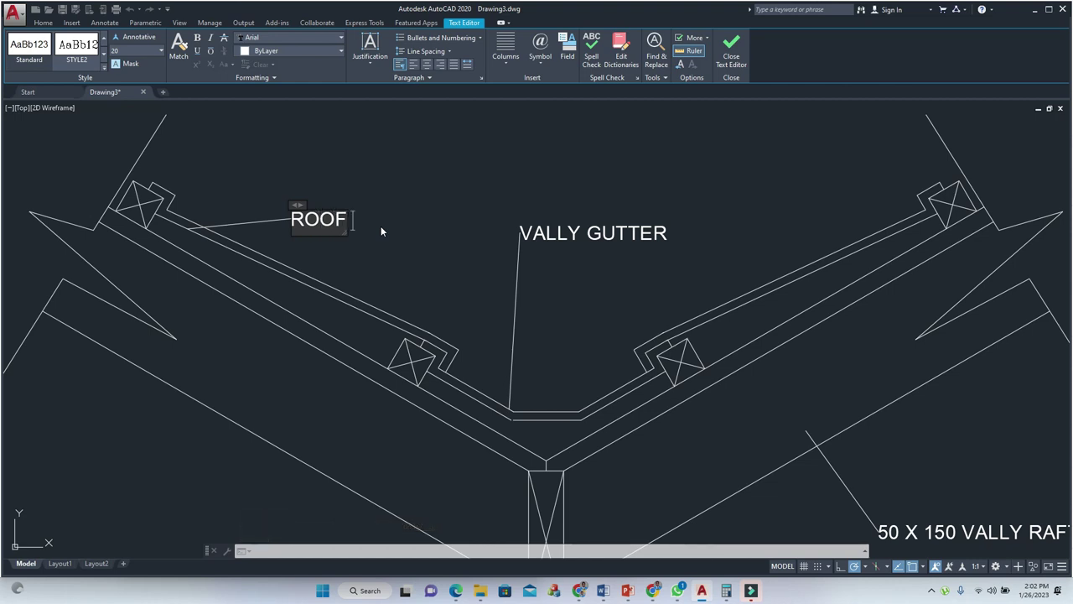
{"action": "type", "text": " SHin"}
{"action": "type", "text": "S"}
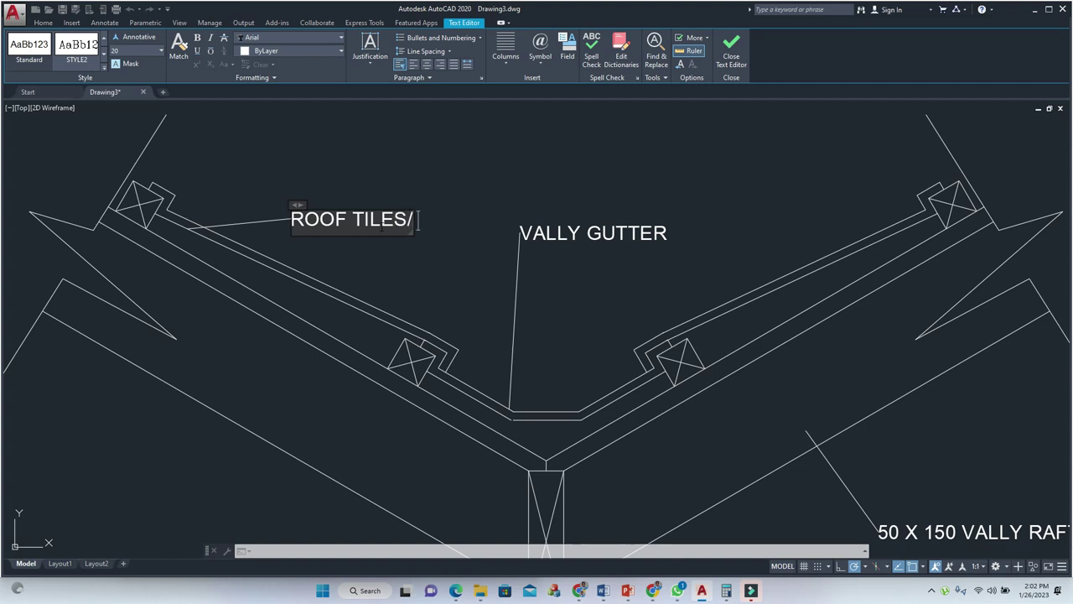
{"action": "type", "text": "/ Shingle"}
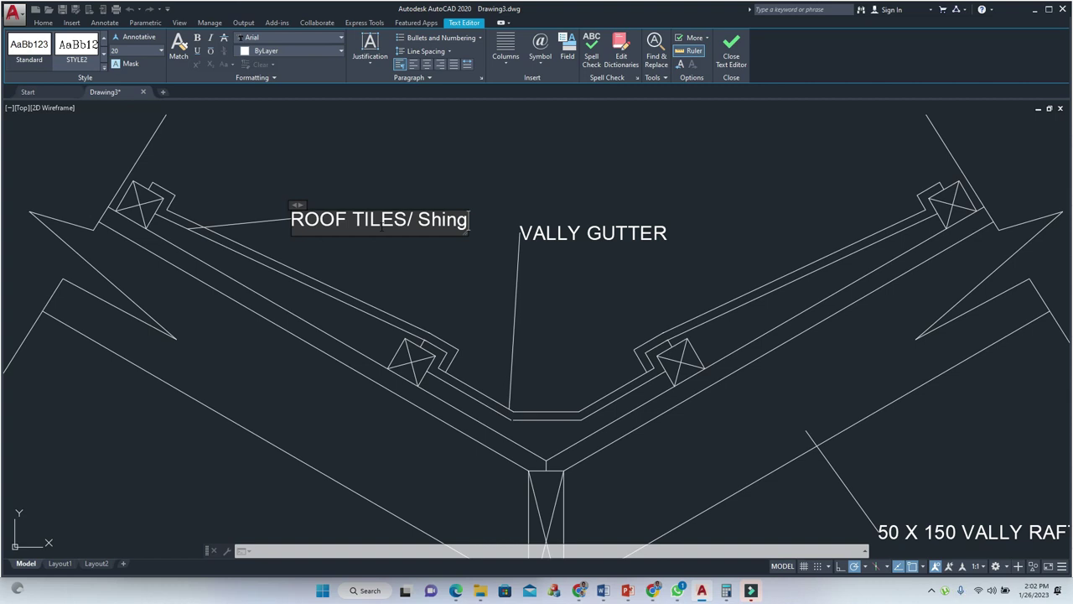
{"action": "left_click", "coordinate": [455, 169]}
{"action": "scroll", "coordinate": [455, 163], "scroll_direction": "down", "scroll_amount": 5}
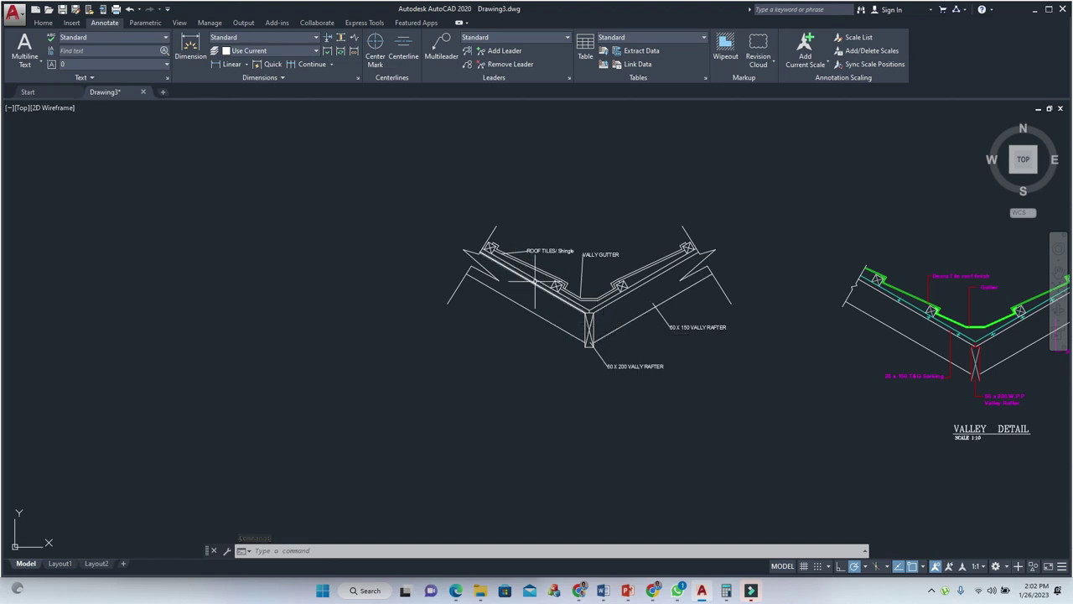
{"action": "middle_click_drag", "start_coordinate": [535, 282], "coordinate": [375, 269]}
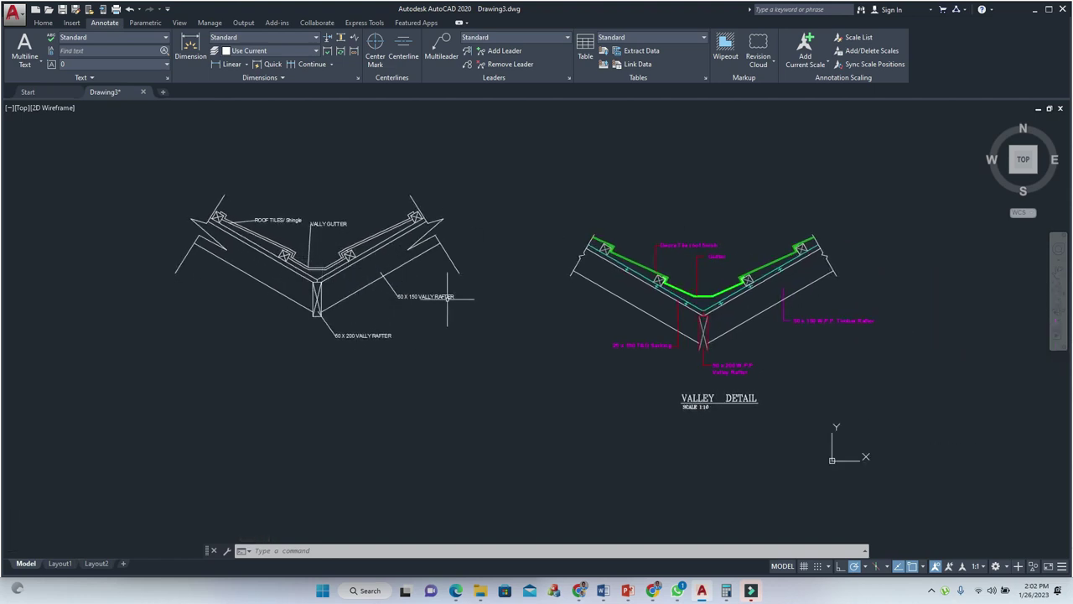
Copy the RIDGE DETAIL title and scale note under the valley drawing and edit it to 'VALLY DETAIL'.
{"action": "scroll", "coordinate": [563, 338], "scroll_direction": "down", "scroll_amount": 4}
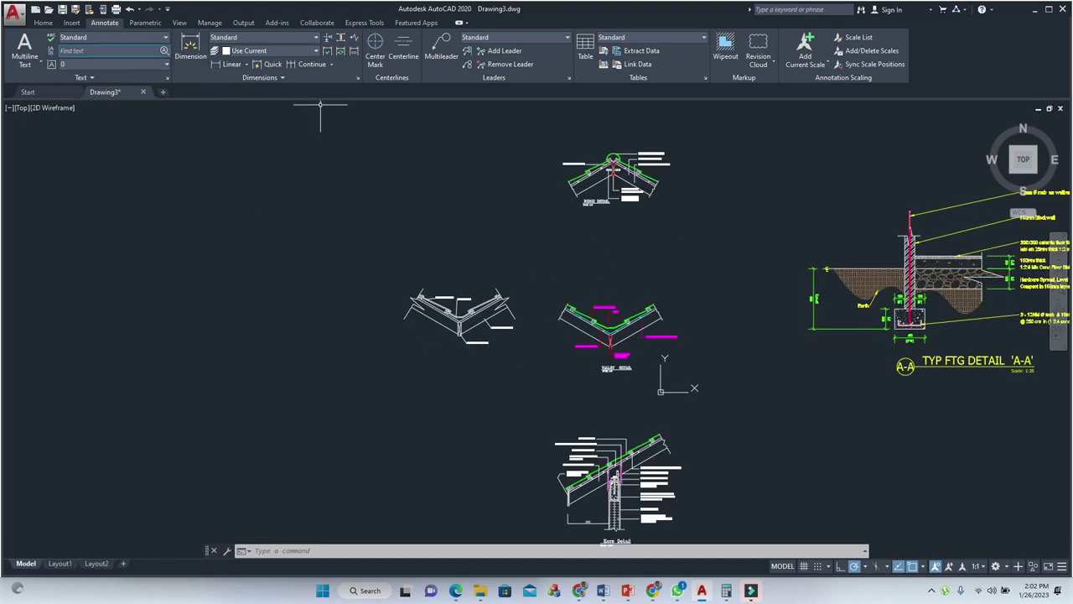
{"action": "scroll", "coordinate": [716, 369], "scroll_direction": "down", "scroll_amount": 3}
{"action": "scroll", "coordinate": [719, 191], "scroll_direction": "up", "scroll_amount": 2}
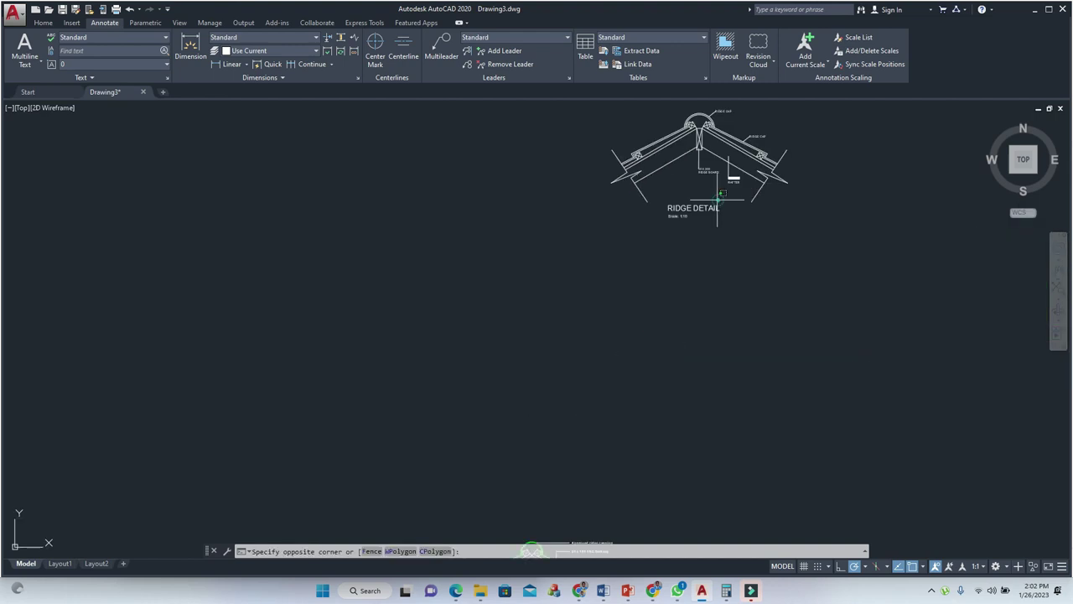
{"action": "left_click_drag", "start_coordinate": [742, 176], "coordinate": [652, 235]}
{"action": "type", "text": "cond "}
{"action": "type", "text": "p"}
{"action": "key", "text": "Return"}
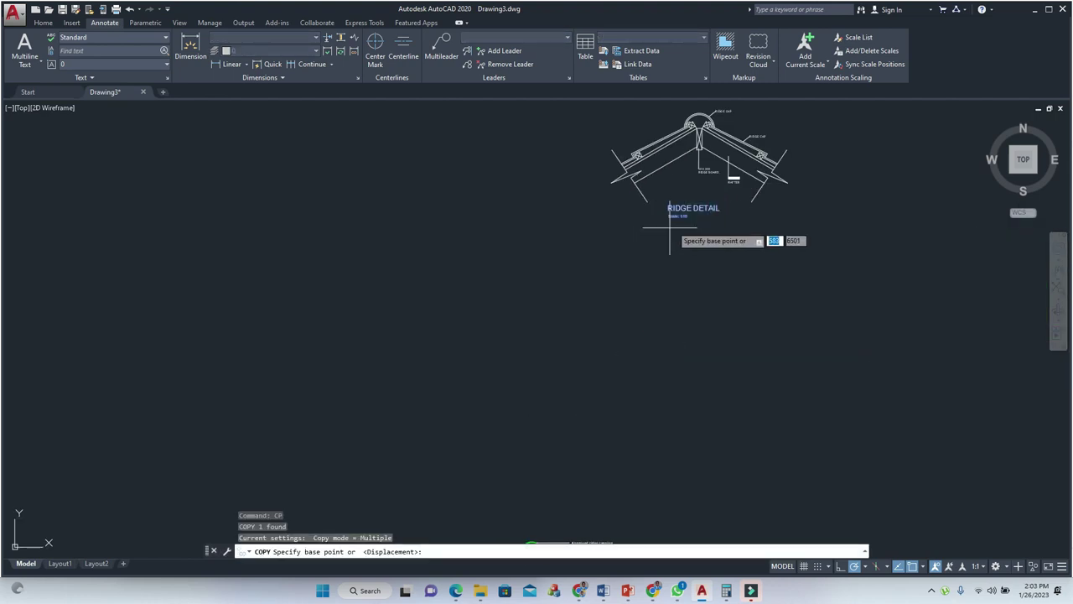
{"action": "left_click", "coordinate": [678, 227]}
{"action": "scroll", "coordinate": [554, 364], "scroll_direction": "down", "scroll_amount": 4}
{"action": "scroll", "coordinate": [470, 440], "scroll_direction": "down", "scroll_amount": 1}
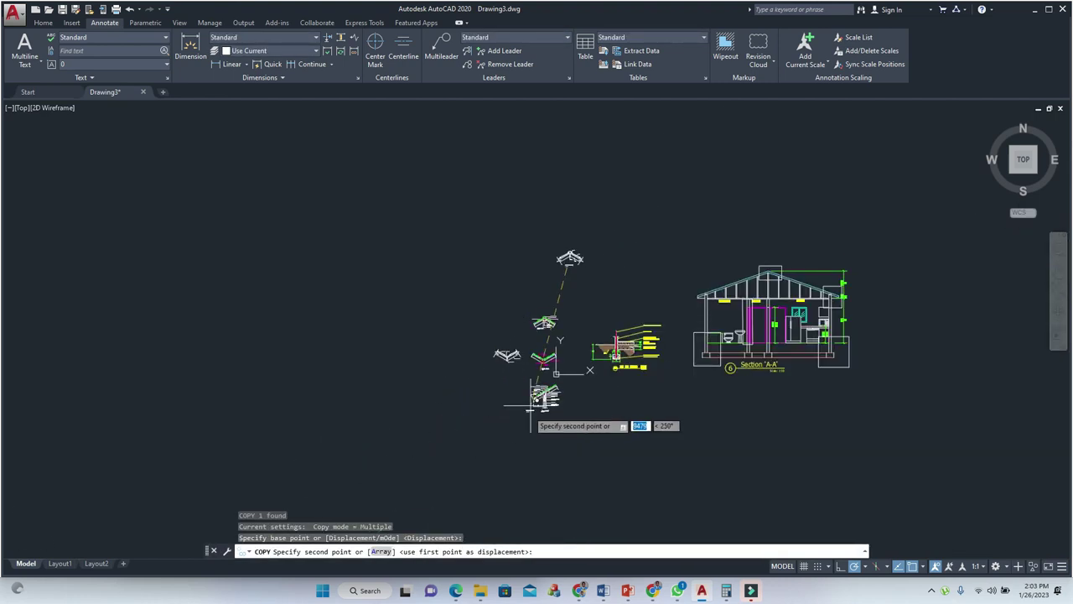
{"action": "scroll", "coordinate": [532, 421], "scroll_direction": "up", "scroll_amount": 5}
{"action": "scroll", "coordinate": [418, 335], "scroll_direction": "up", "scroll_amount": 3}
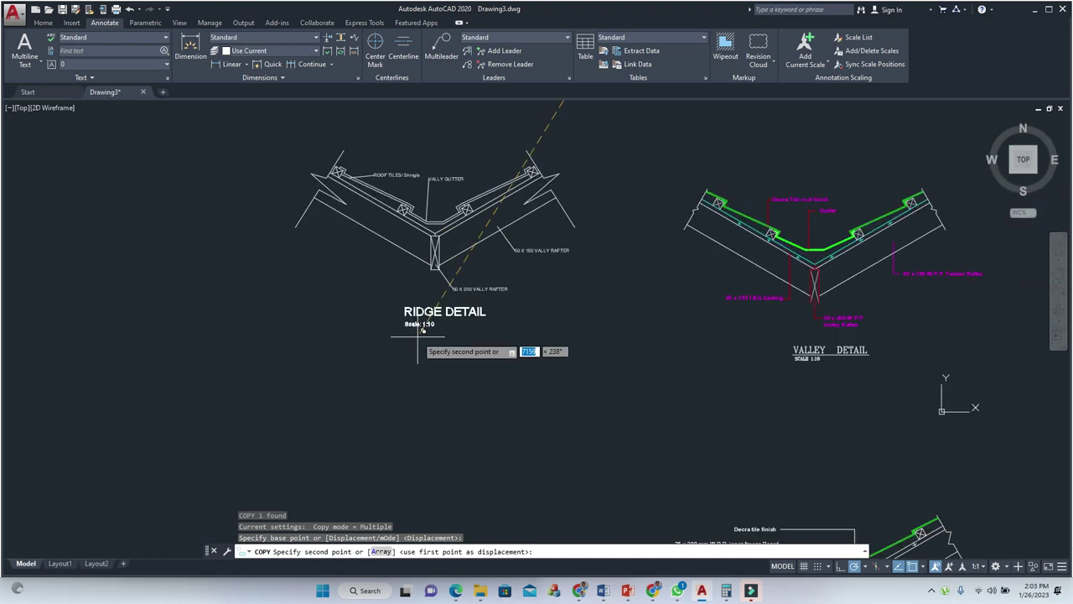
{"action": "left_click", "coordinate": [419, 335]}
{"action": "key", "text": "Escape"}
{"action": "key", "text": "Escape"}
{"action": "double_click", "coordinate": [431, 311]}
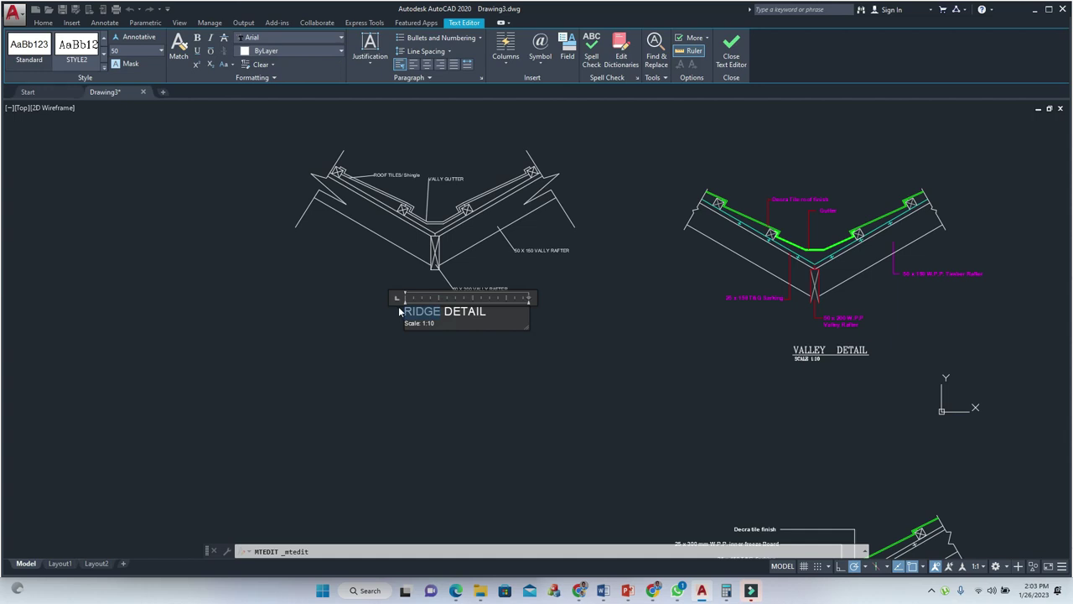
{"action": "type", "text": "VALLY"}
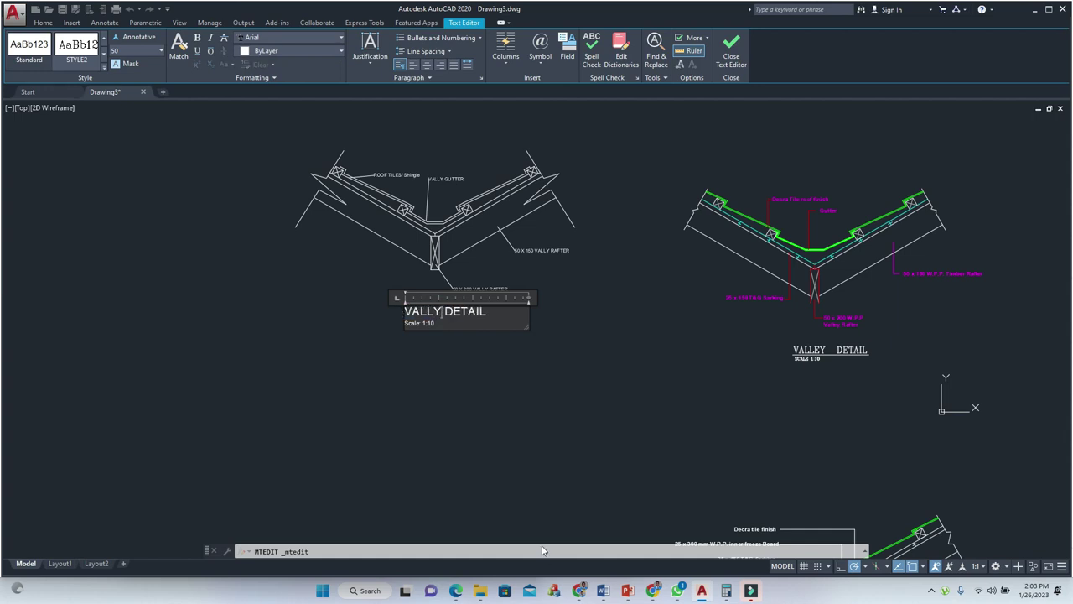
{"action": "left_click", "coordinate": [526, 524]}
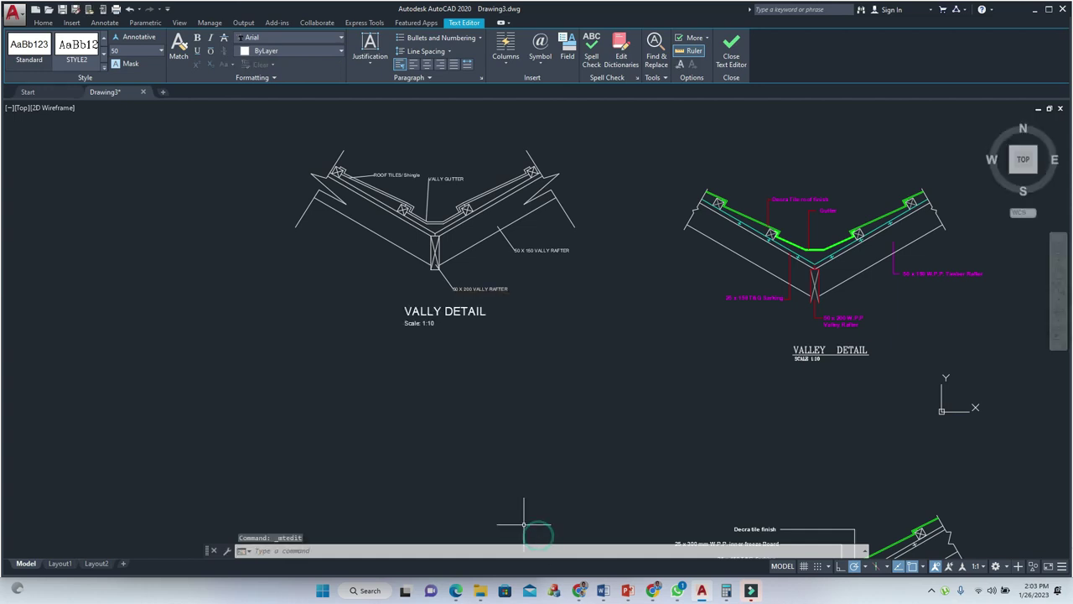
Move the whole valley detail with its title beside the ridge detail.
{"action": "left_click", "coordinate": [605, 134]}
{"action": "left_click", "coordinate": [266, 382]}
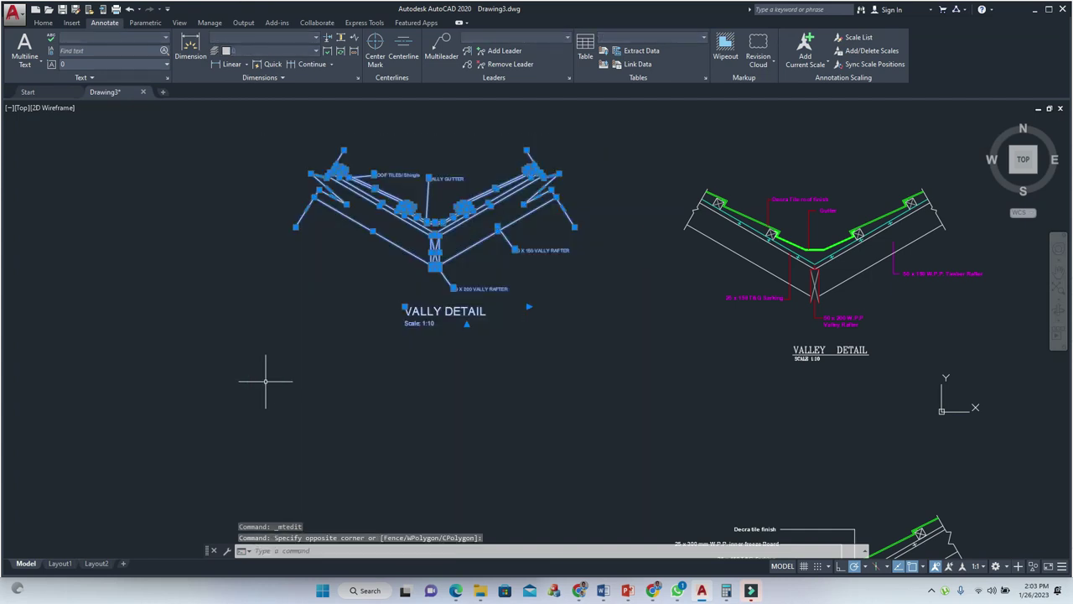
{"action": "type", "text": "m"}
{"action": "key", "text": "Return"}
{"action": "left_click", "coordinate": [444, 336]}
{"action": "scroll", "coordinate": [503, 302], "scroll_direction": "down", "scroll_amount": 3}
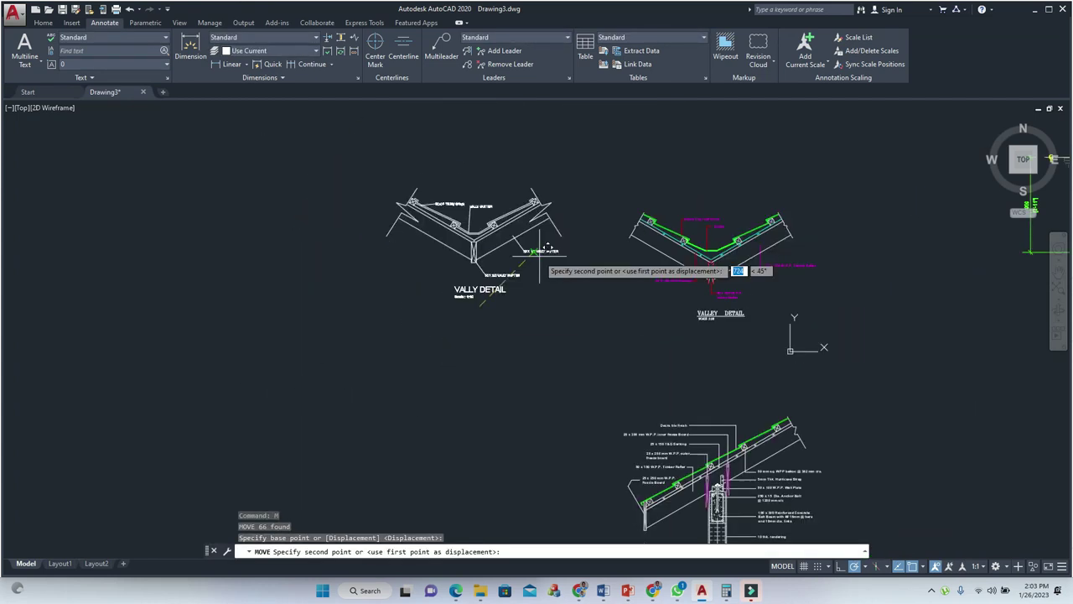
{"action": "middle_click_drag", "start_coordinate": [539, 271], "coordinate": [486, 507]}
{"action": "scroll", "coordinate": [486, 506], "scroll_direction": "down", "scroll_amount": 2}
{"action": "scroll", "coordinate": [587, 311], "scroll_direction": "up", "scroll_amount": 2}
{"action": "middle_click_drag", "start_coordinate": [587, 310], "coordinate": [682, 287]}
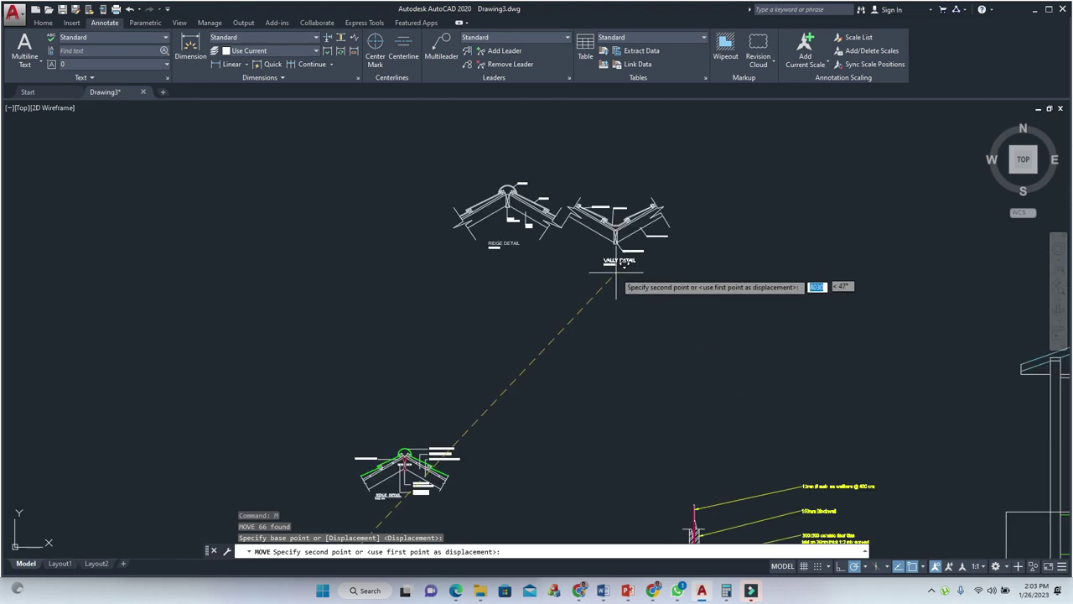
{"action": "key", "text": "Escape"}
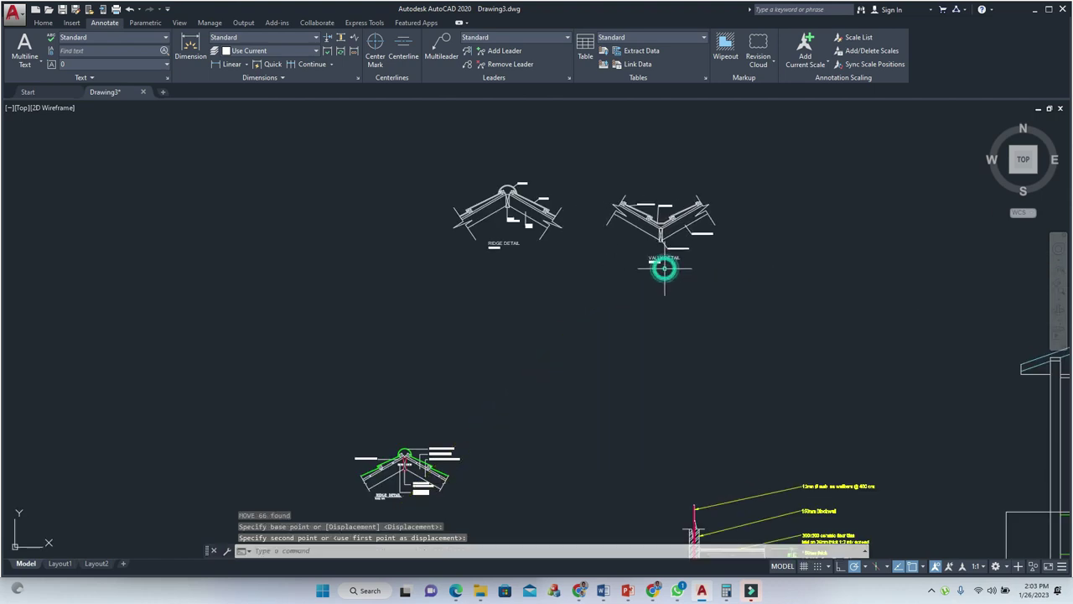
{"action": "key", "text": "Escape"}
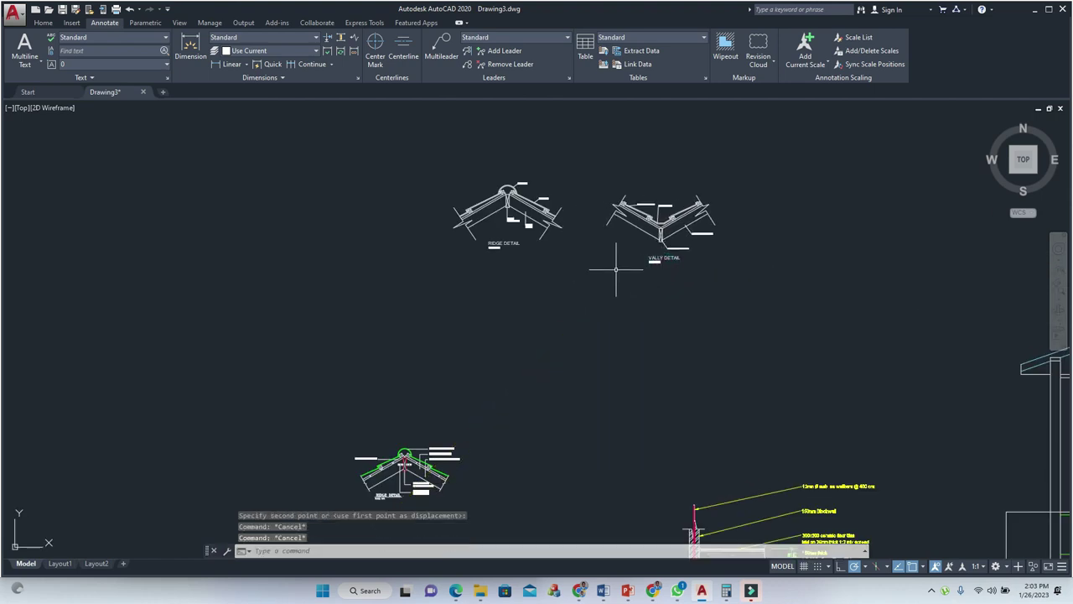